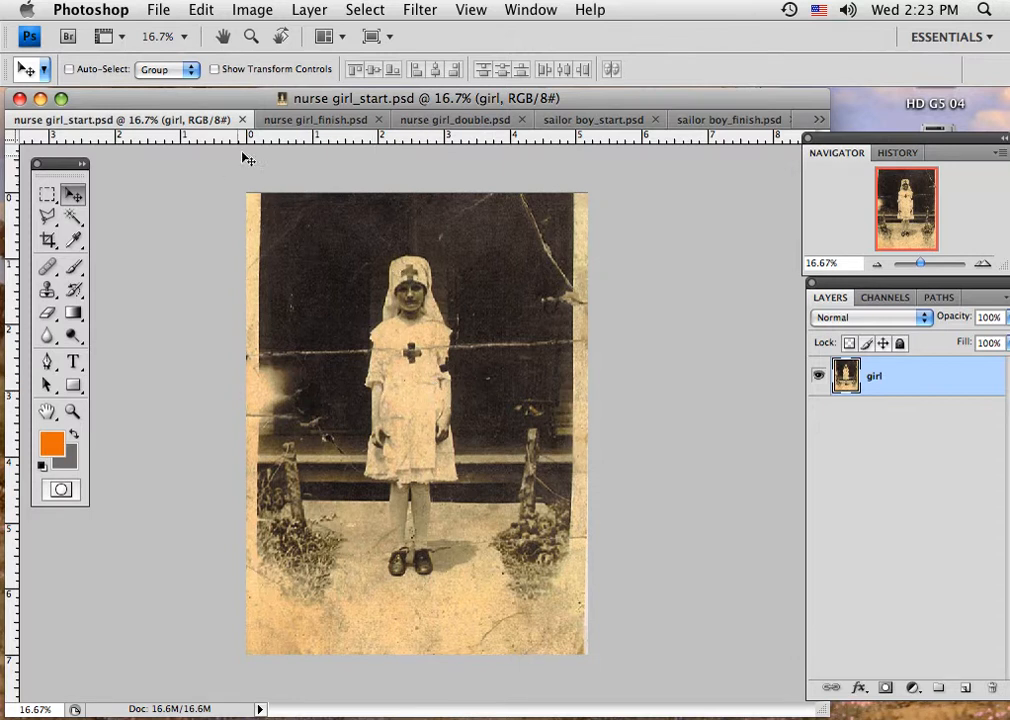
# Review the start, finish and double versions of the nurse girl and sailor boy photos, ending on nurse girl_start.psd
pyautogui.click(285, 121)
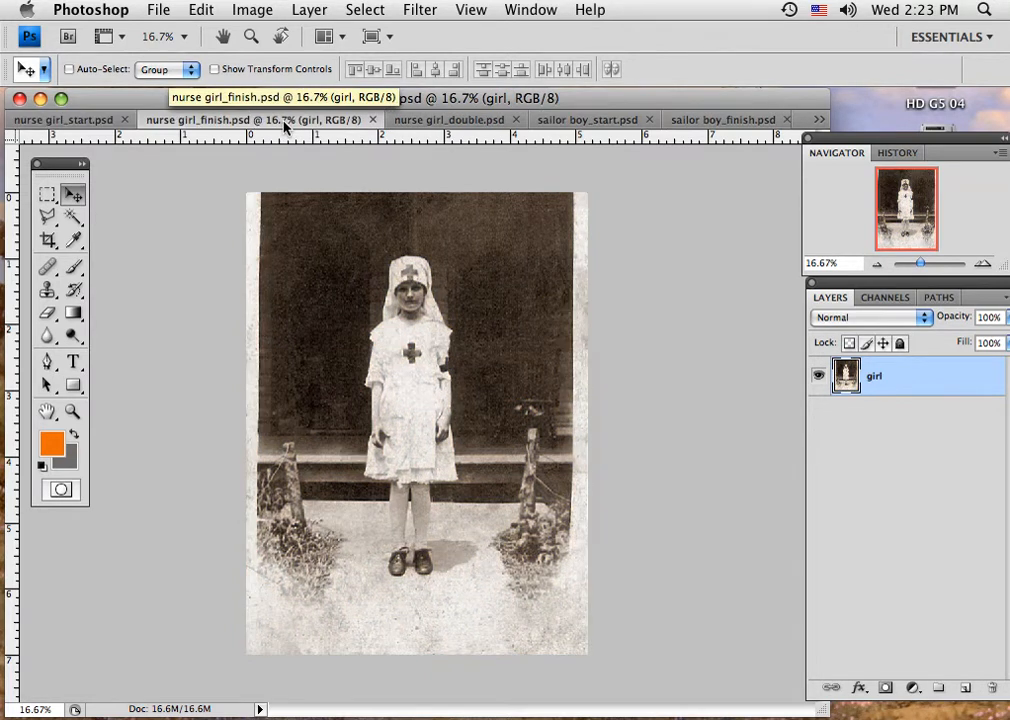
pyautogui.click(402, 123)
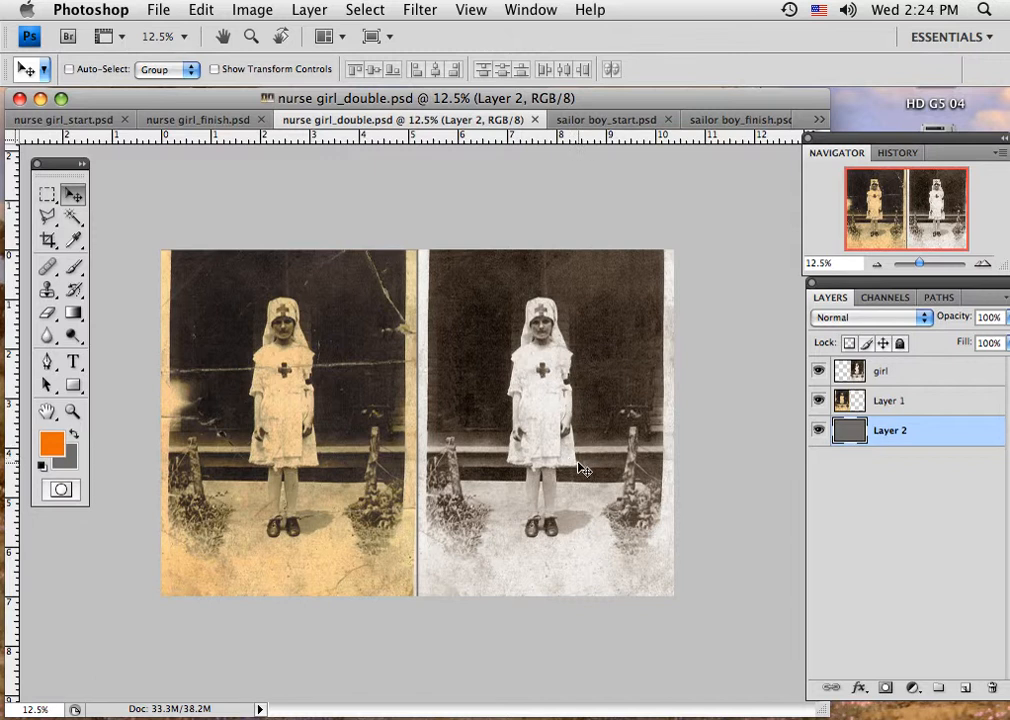
pyautogui.click(587, 124)
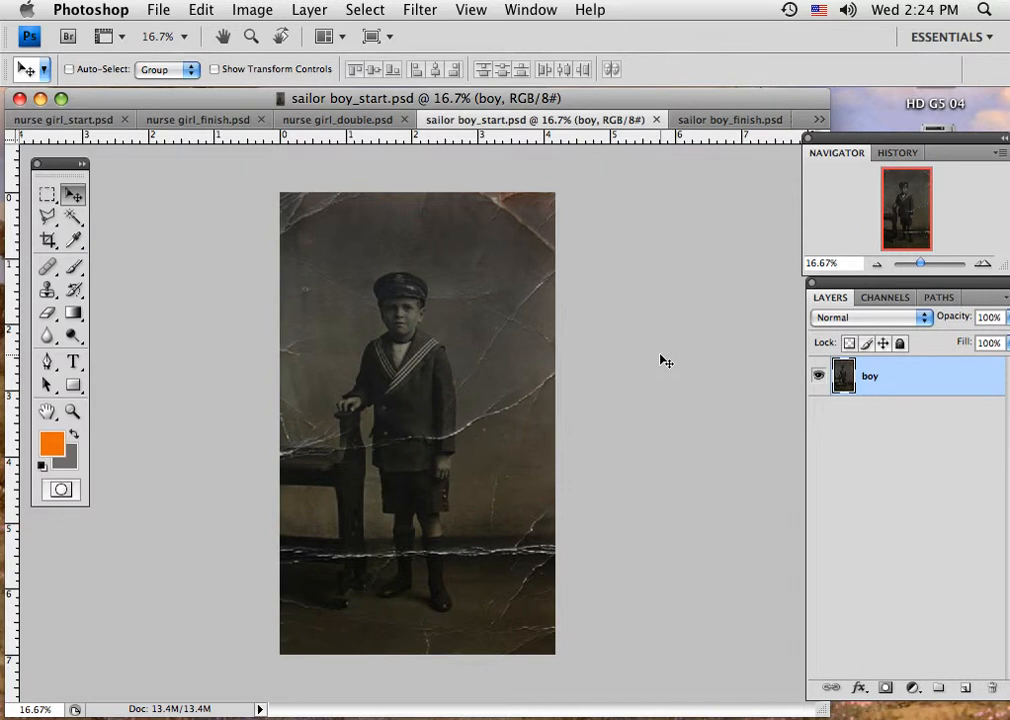
pyautogui.click(707, 121)
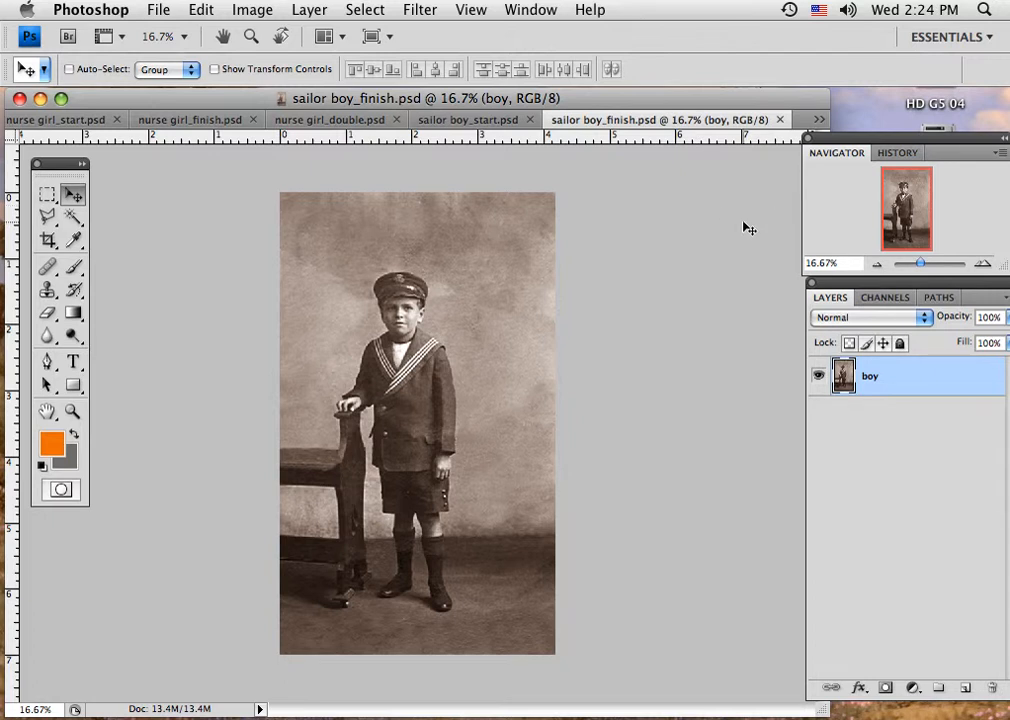
pyautogui.click(819, 119)
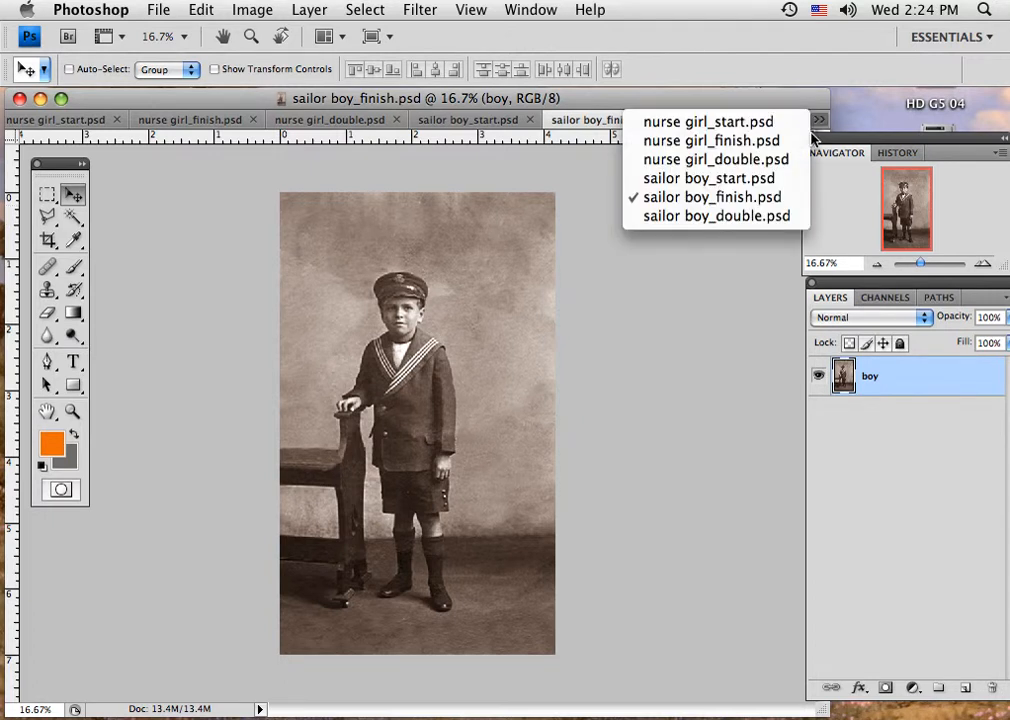
pyautogui.click(765, 217)
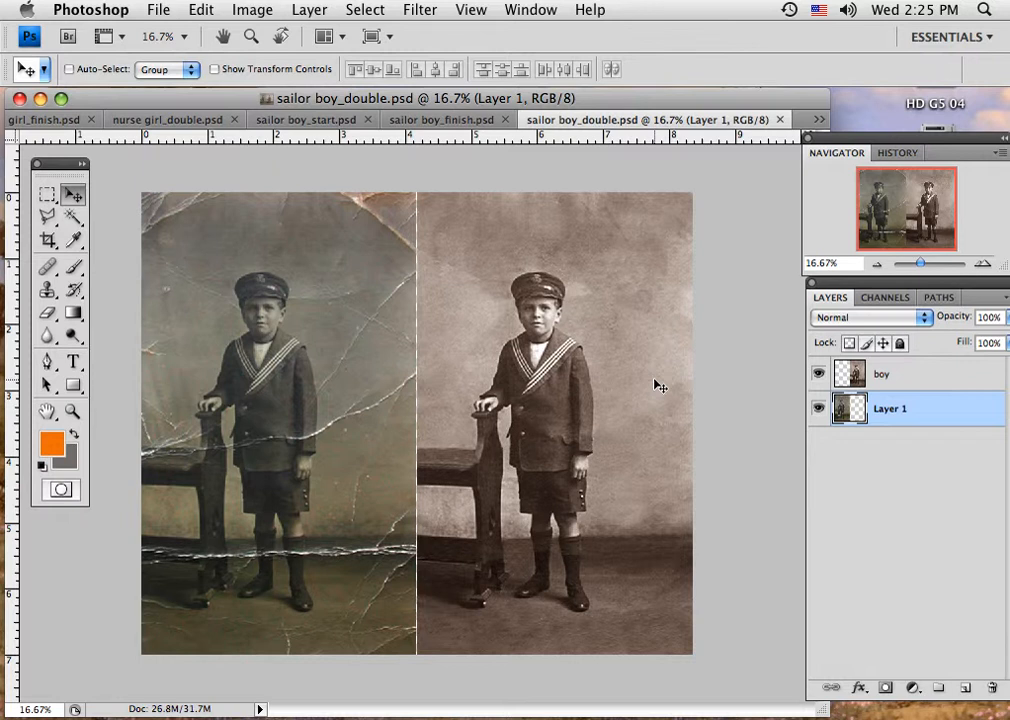
pyautogui.click(819, 119)
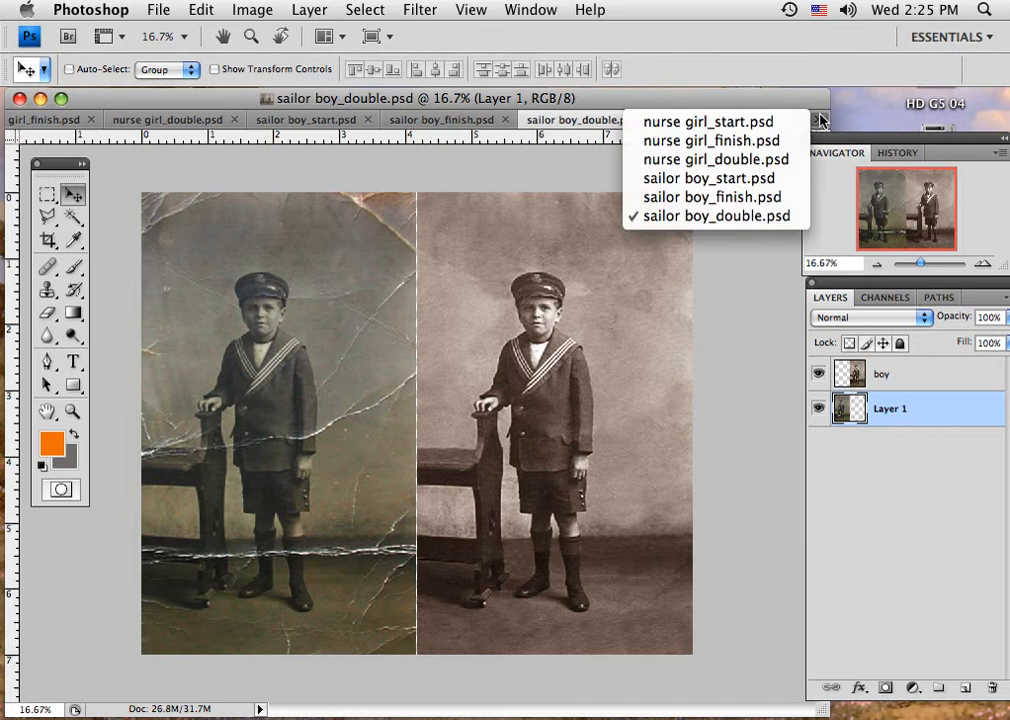
pyautogui.click(748, 122)
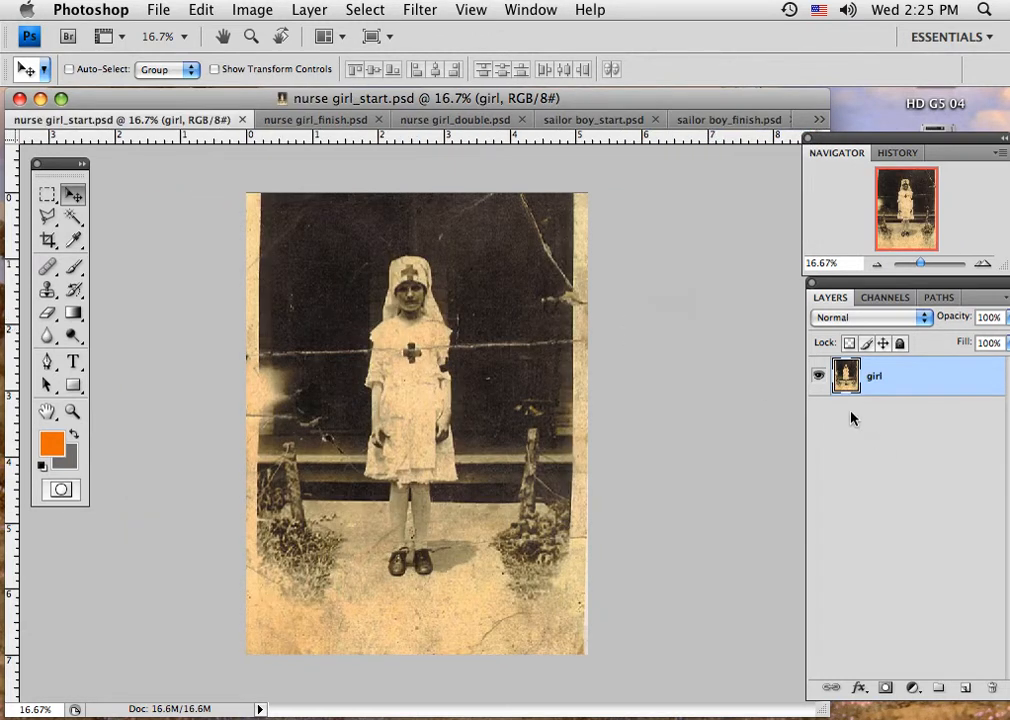
# Check the nurse girl photo's pixel dimensions, document size and resolution without changing them
pyautogui.click(236, 11)
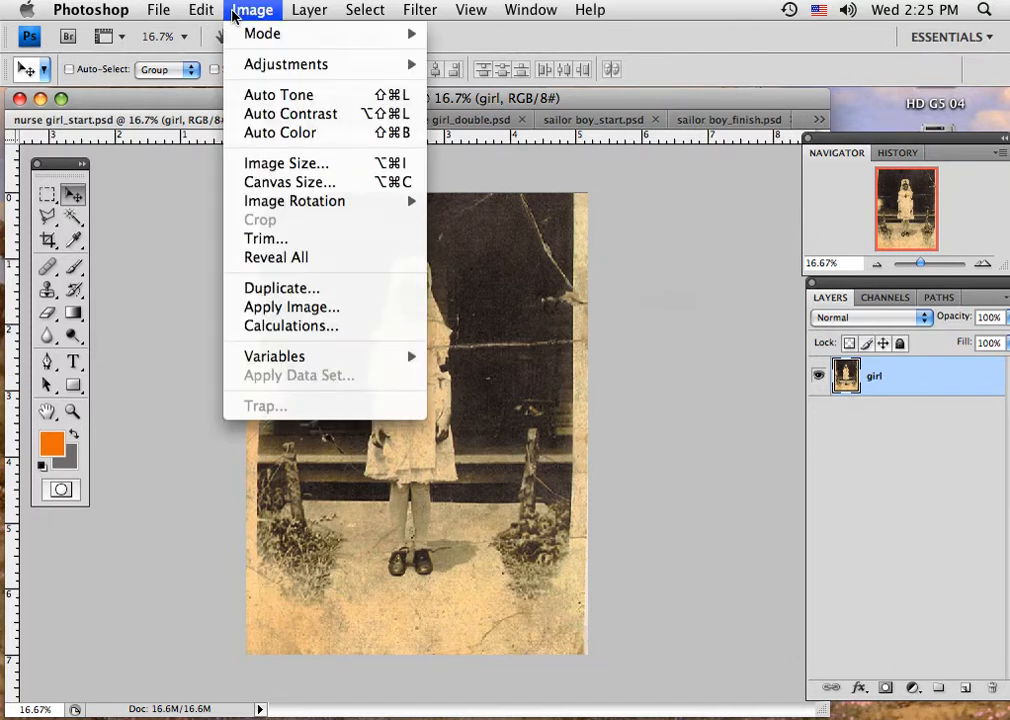
pyautogui.click(256, 164)
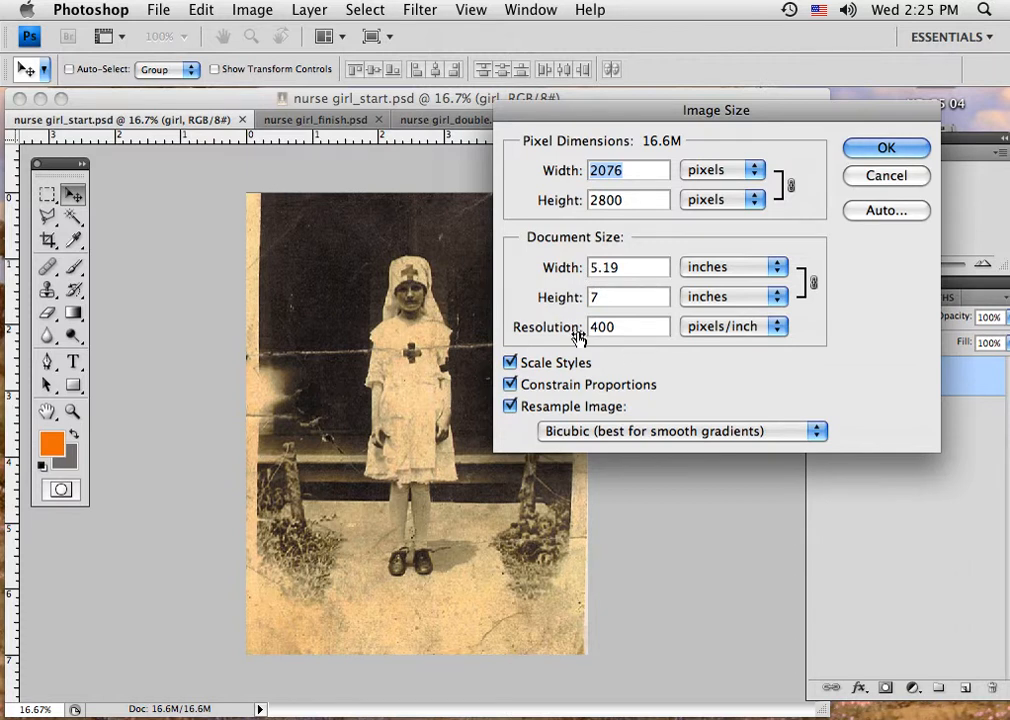
pyautogui.click(864, 175)
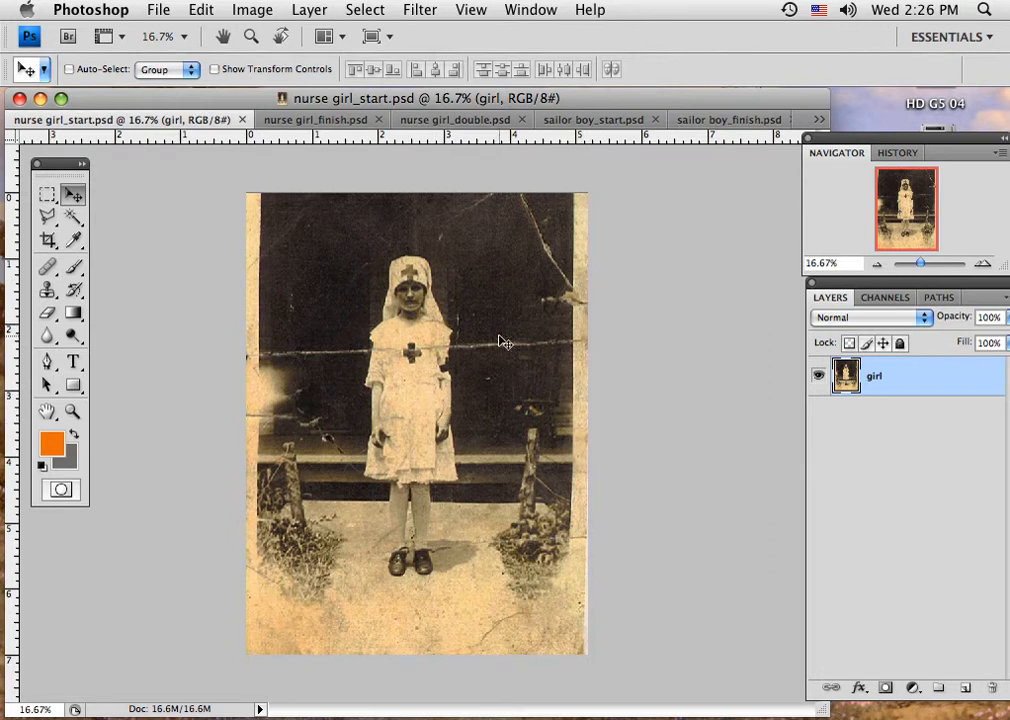
# Convert the nurse girl photo from RGB to Grayscale mode, discarding its color information
pyautogui.click(254, 12)
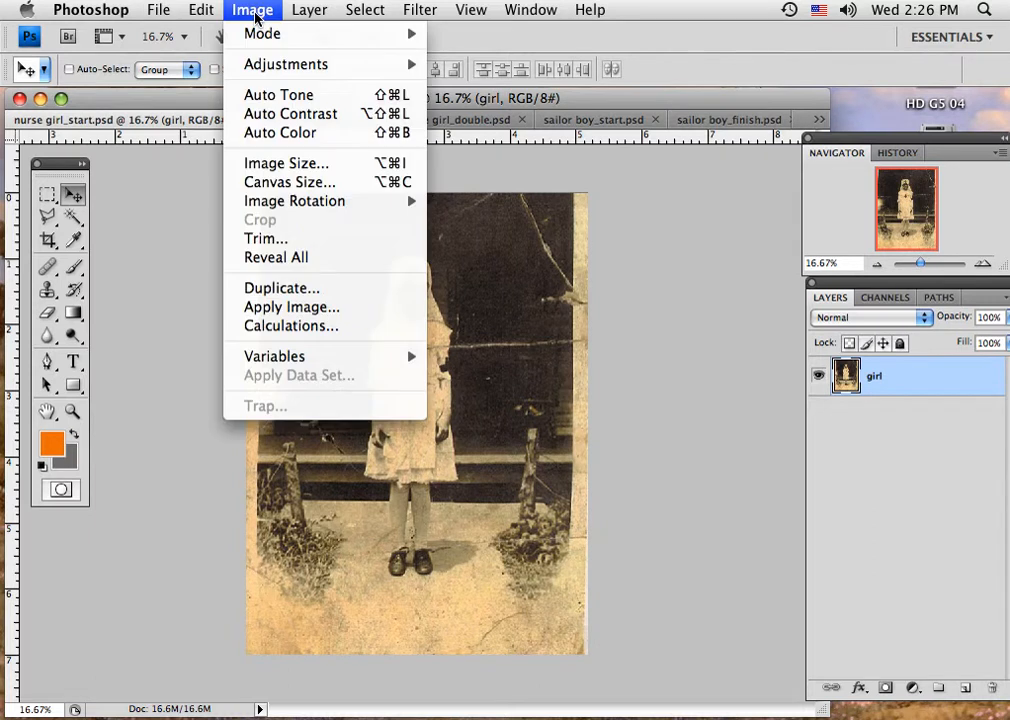
pyautogui.click(430, 158)
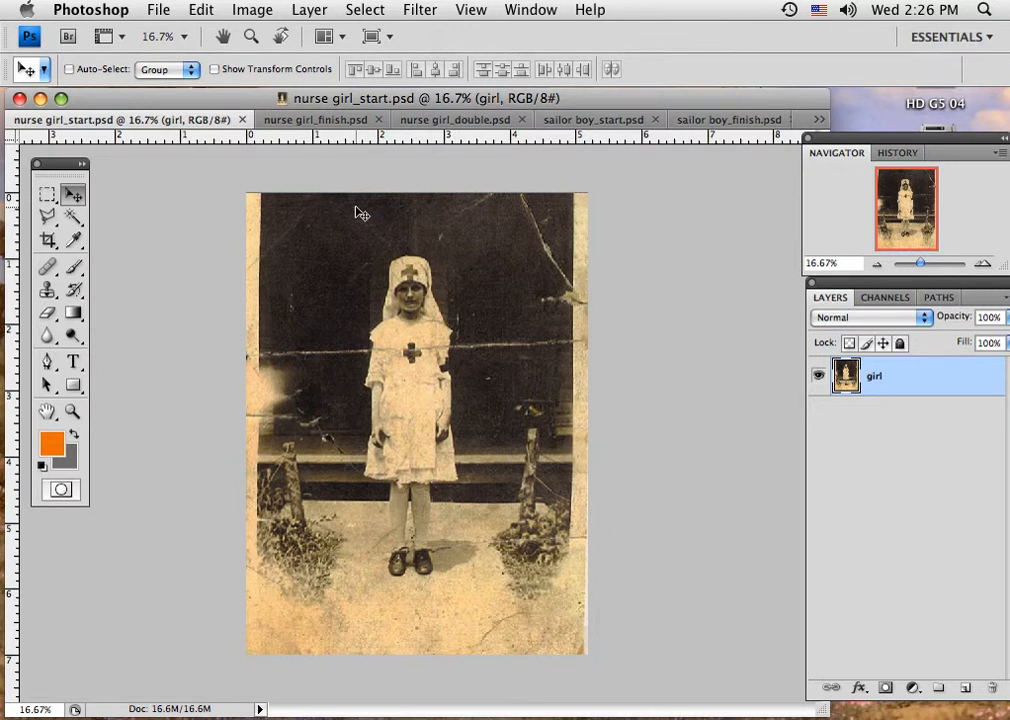
pyautogui.click(250, 12)
pyautogui.moveTo(275, 33)
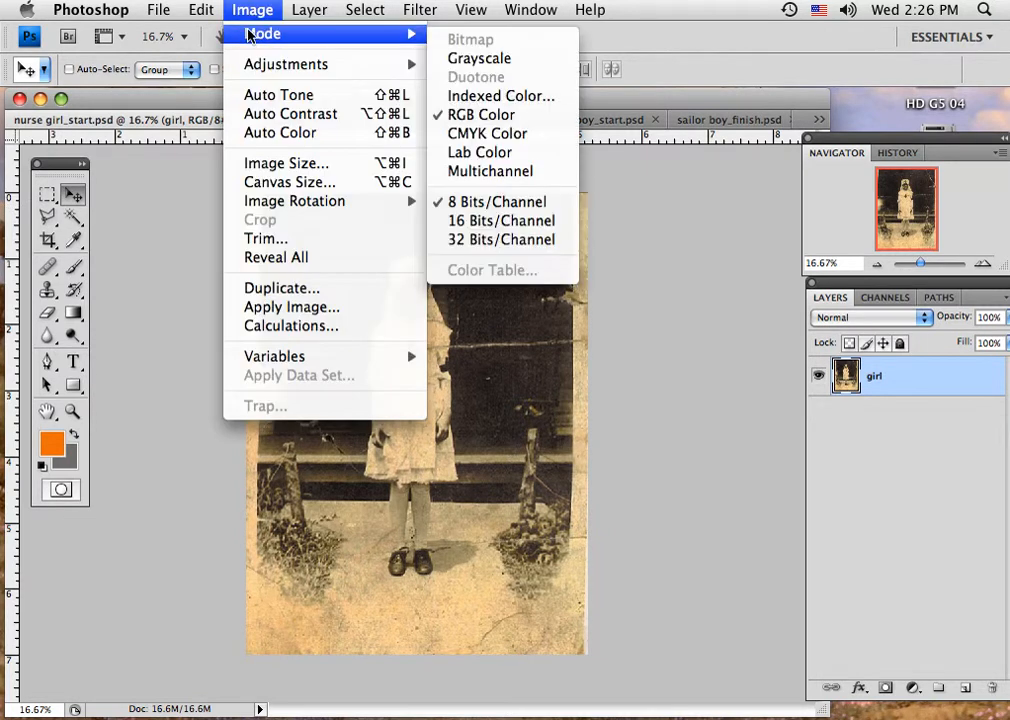
pyautogui.click(457, 60)
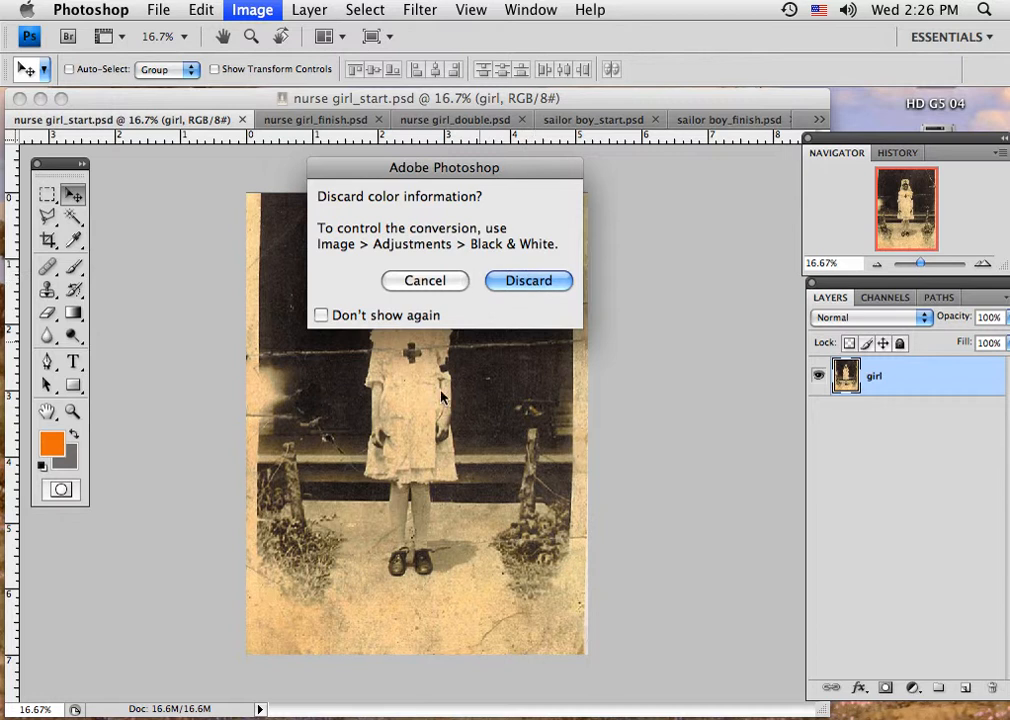
pyautogui.click(534, 282)
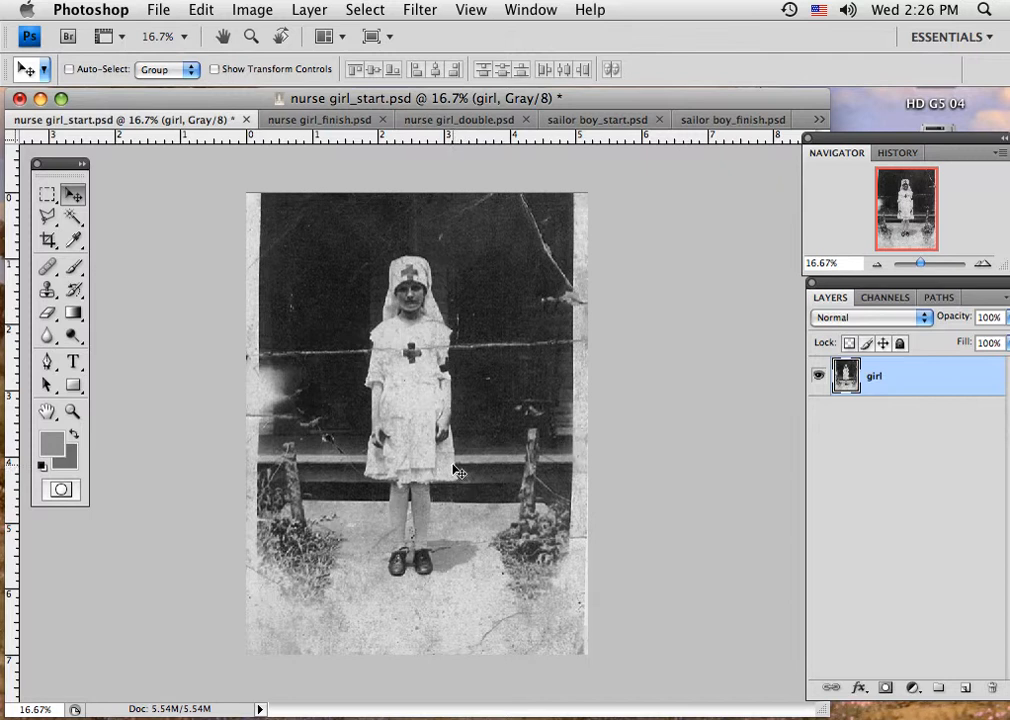
# Apply a Levels adjustment to the photo with input levels of 13, 1.12 and 230
pyautogui.click(71, 411)
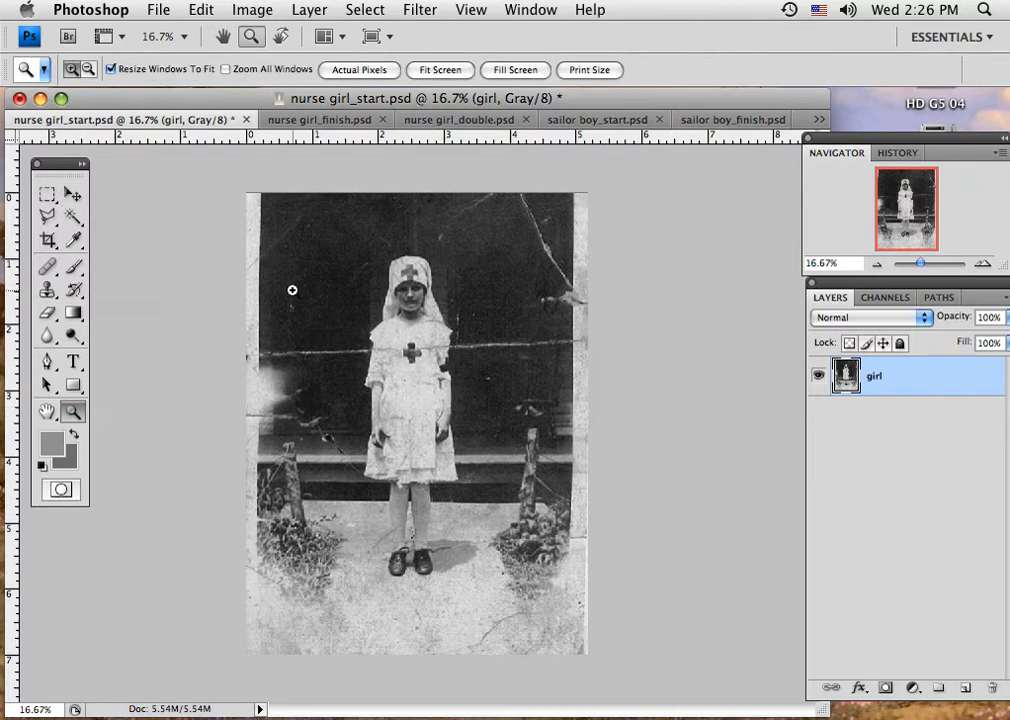
pyautogui.click(264, 12)
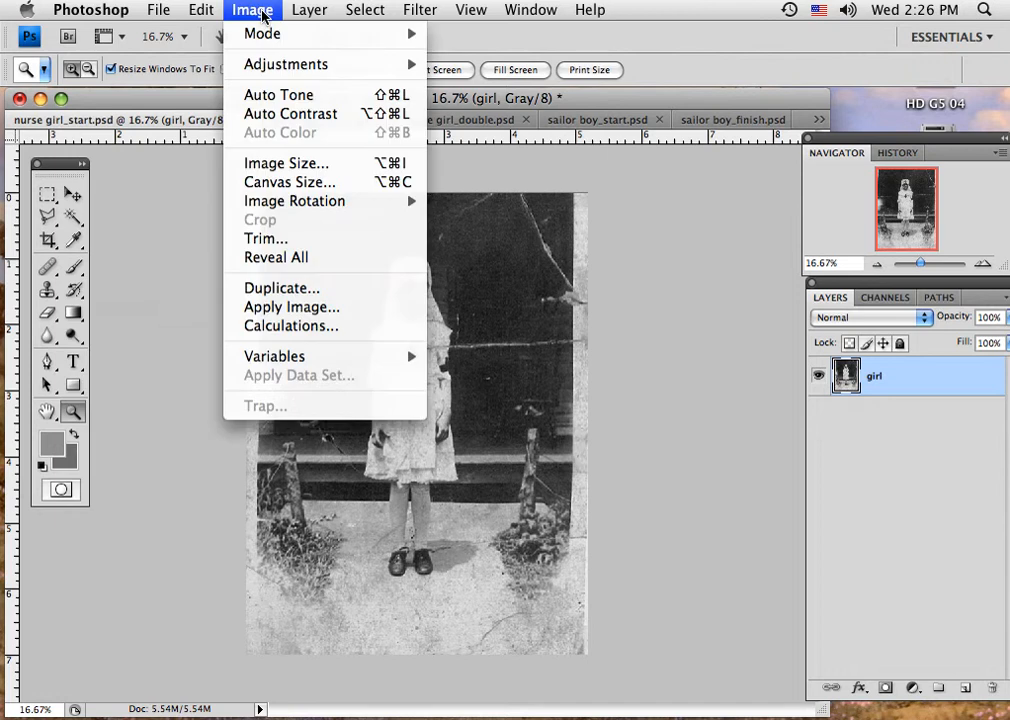
pyautogui.moveTo(268, 63)
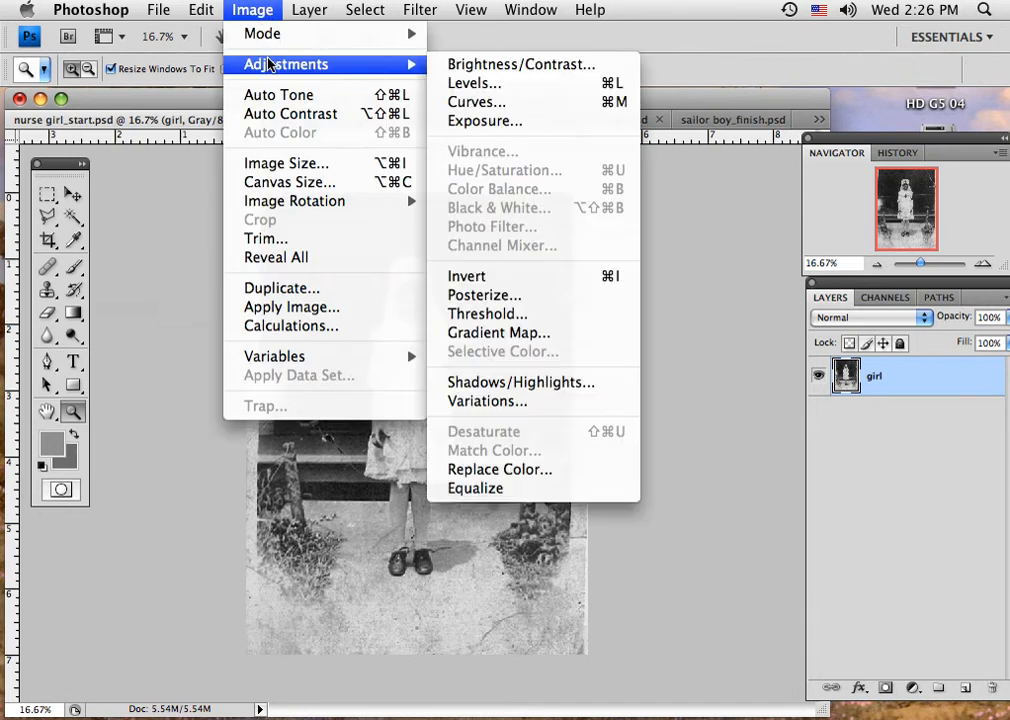
pyautogui.click(463, 86)
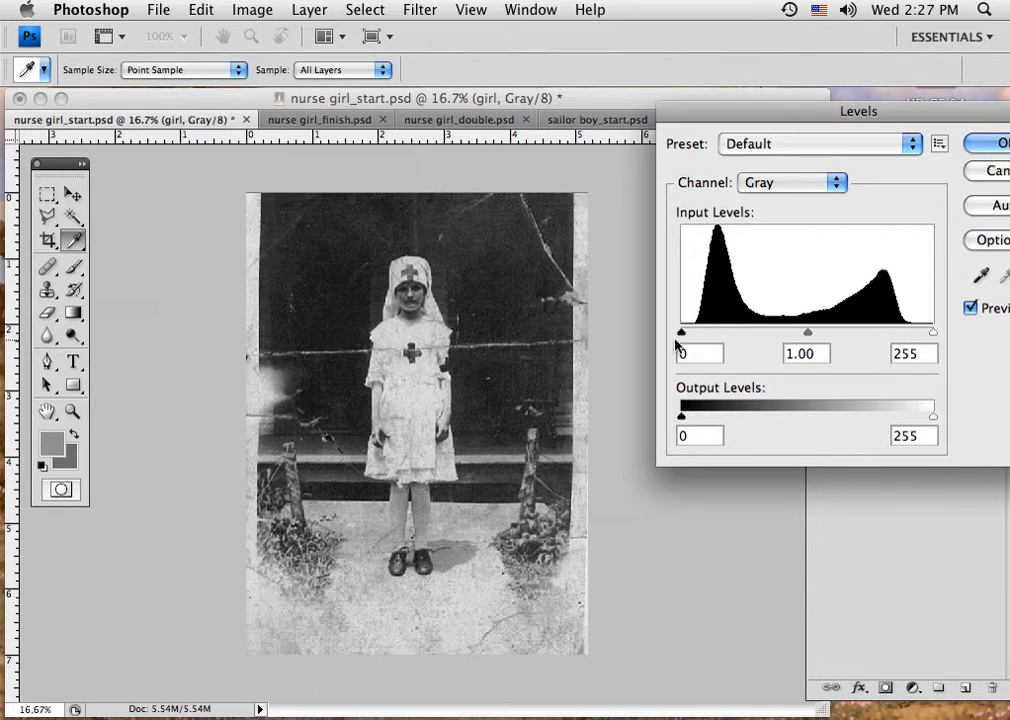
pyautogui.moveTo(680, 335); pyautogui.dragTo(695, 337)
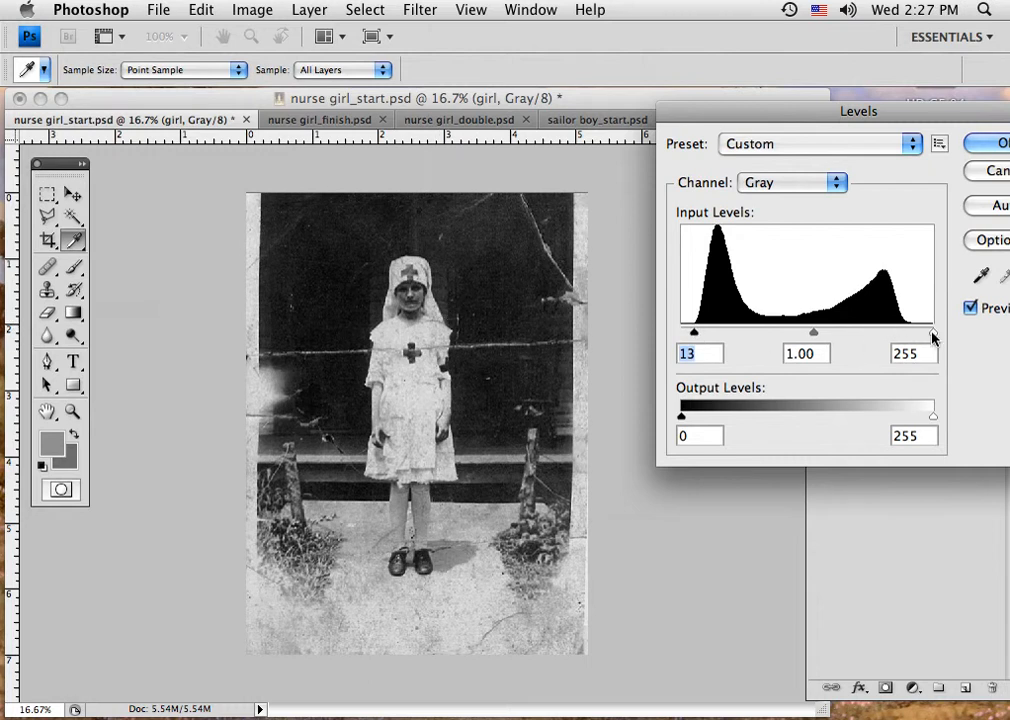
pyautogui.moveTo(932, 332); pyautogui.dragTo(909, 334)
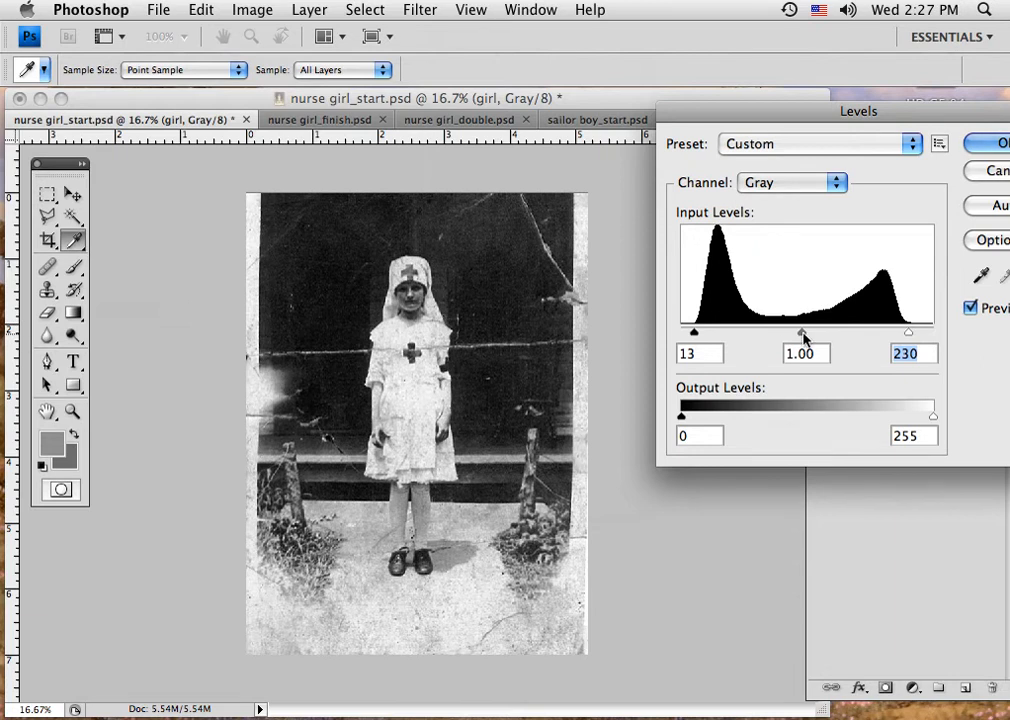
pyautogui.moveTo(805, 338)
pyautogui.mouseDown()
pyautogui.moveTo(747, 340)
pyautogui.moveTo(838, 337)
pyautogui.moveTo(793, 338)
pyautogui.mouseUp()
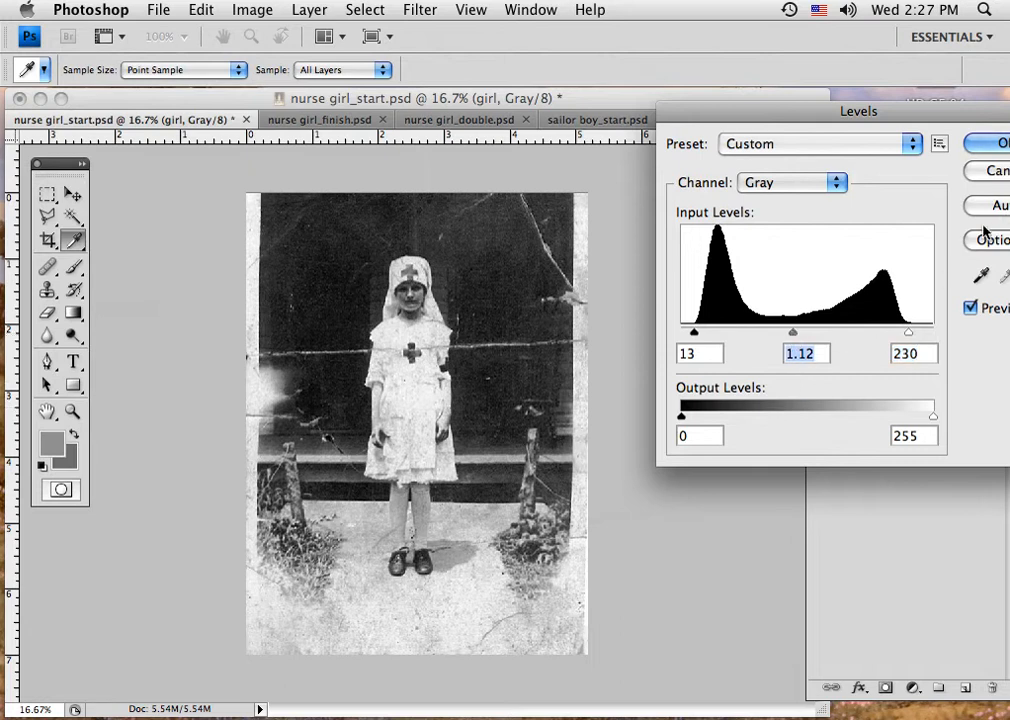
pyautogui.click(987, 148)
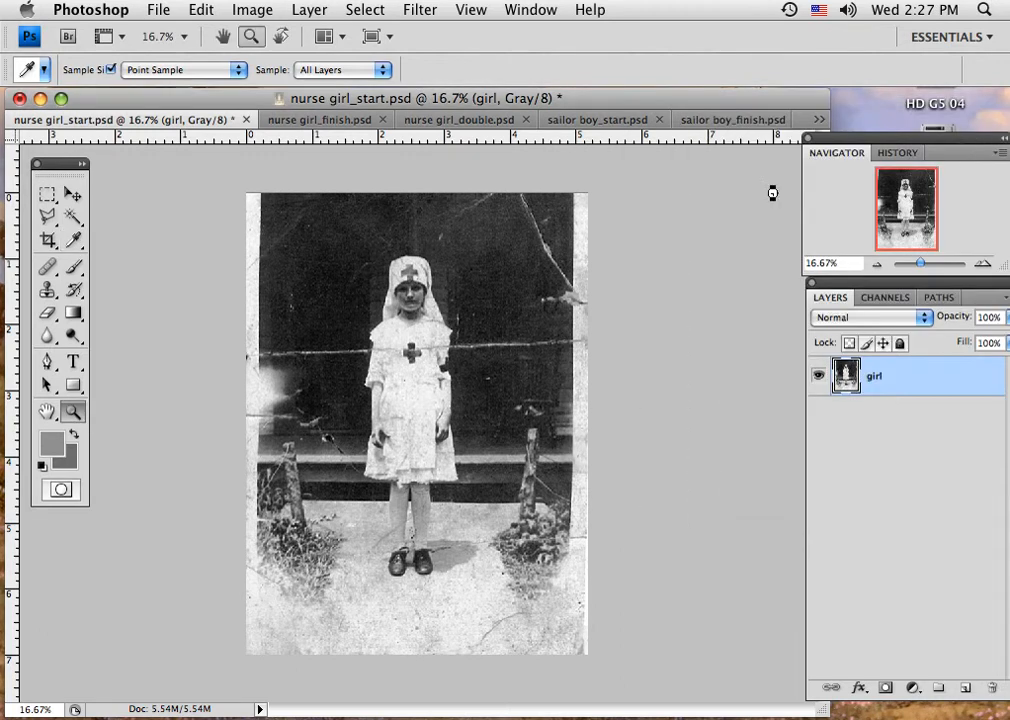
# Sharpen the photo using Unsharp Mask with an amount of 44%, radius of 4.8 pixels and threshold of 0
pyautogui.press('z')
pyautogui.click(416, 12)
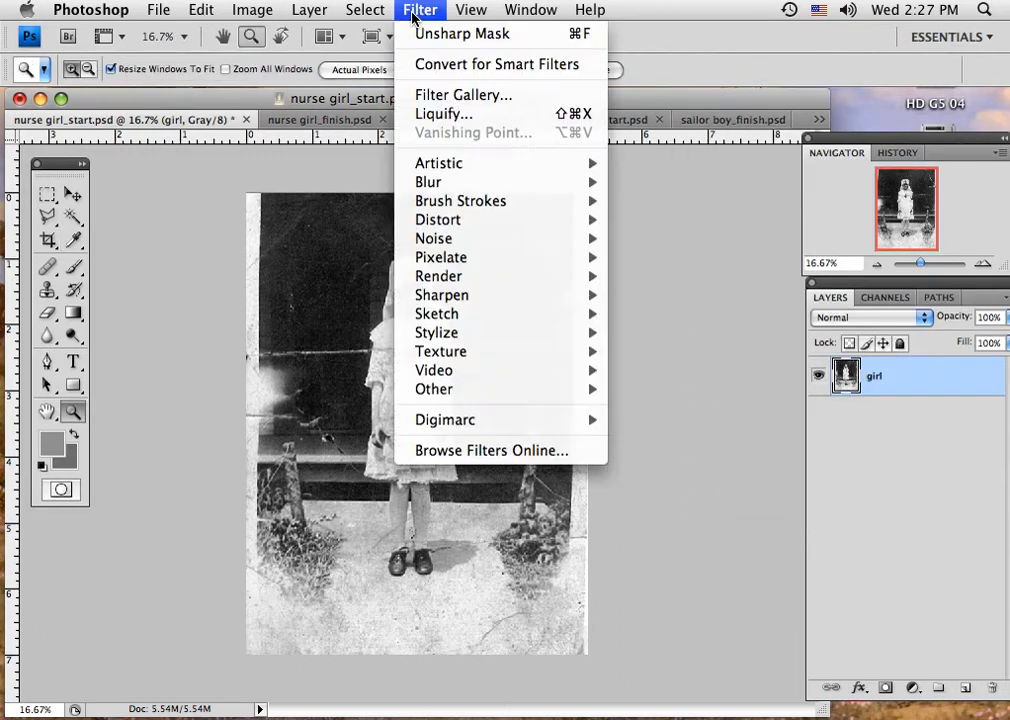
pyautogui.moveTo(480, 303)
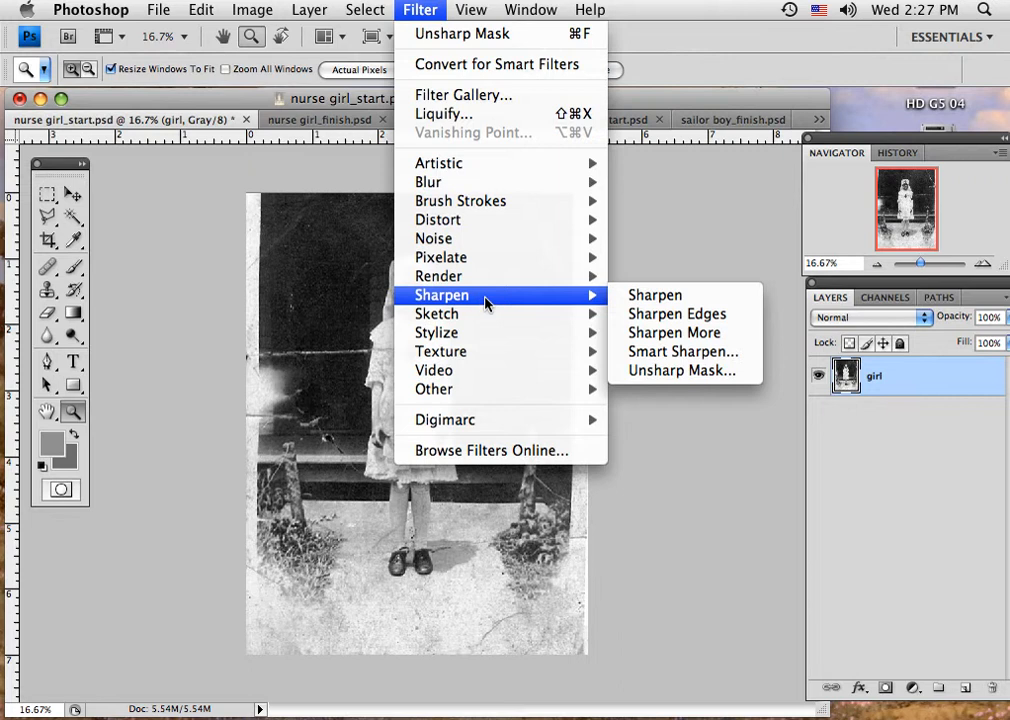
pyautogui.click(665, 378)
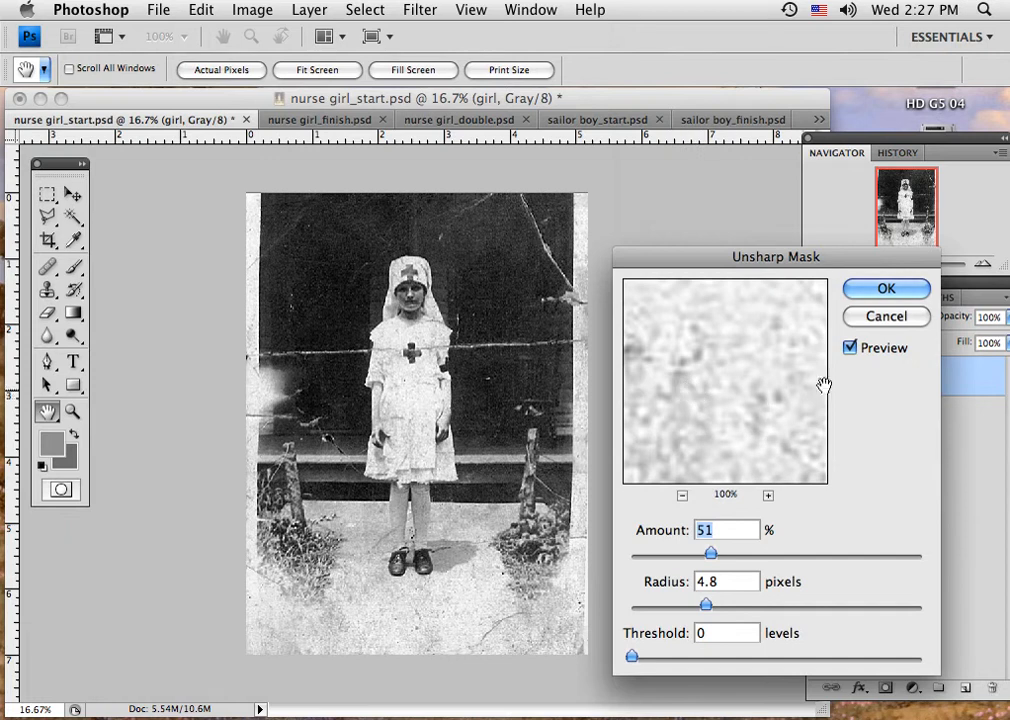
pyautogui.click(682, 496)
pyautogui.click(682, 496)
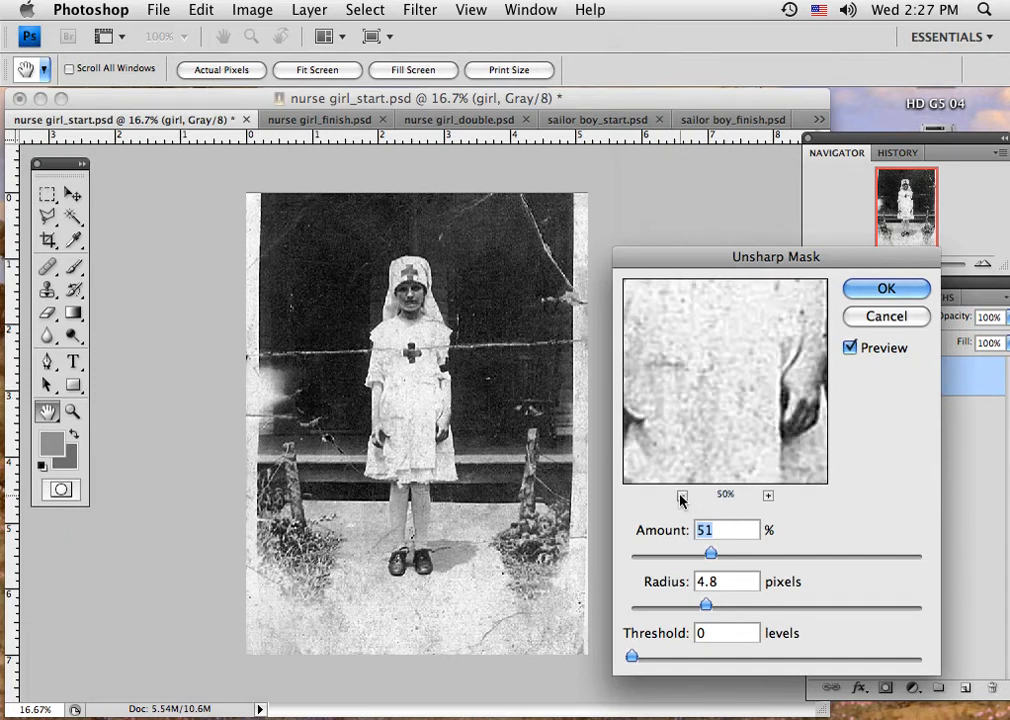
pyautogui.click(682, 496)
pyautogui.click(682, 496)
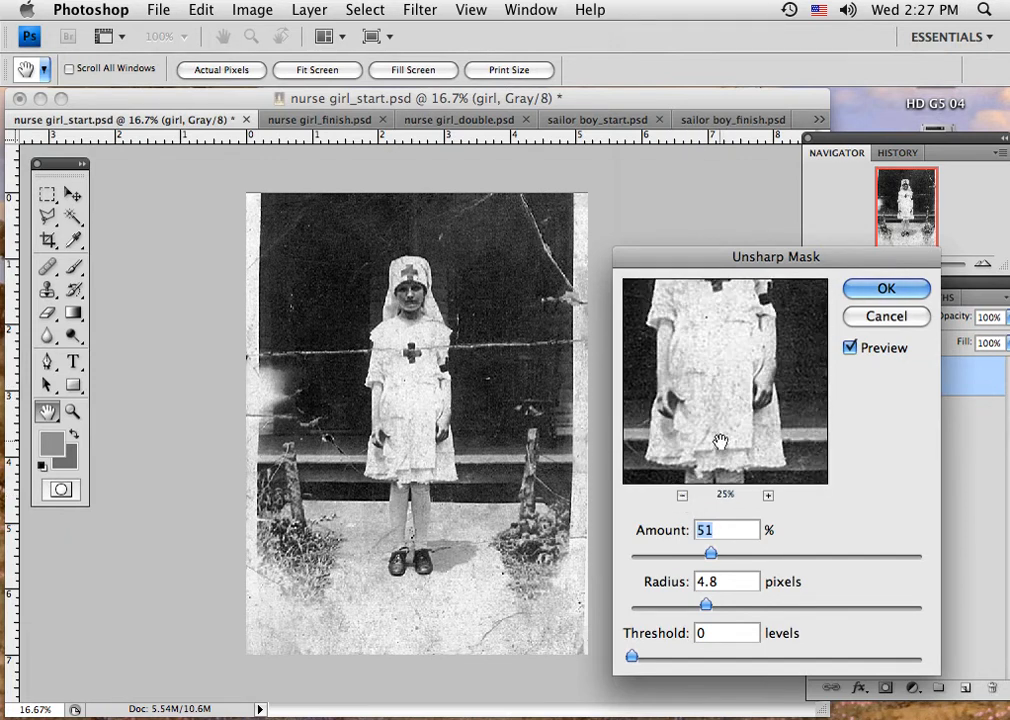
pyautogui.moveTo(725, 404); pyautogui.dragTo(733, 462)
pyautogui.moveTo(722, 372); pyautogui.dragTo(726, 458)
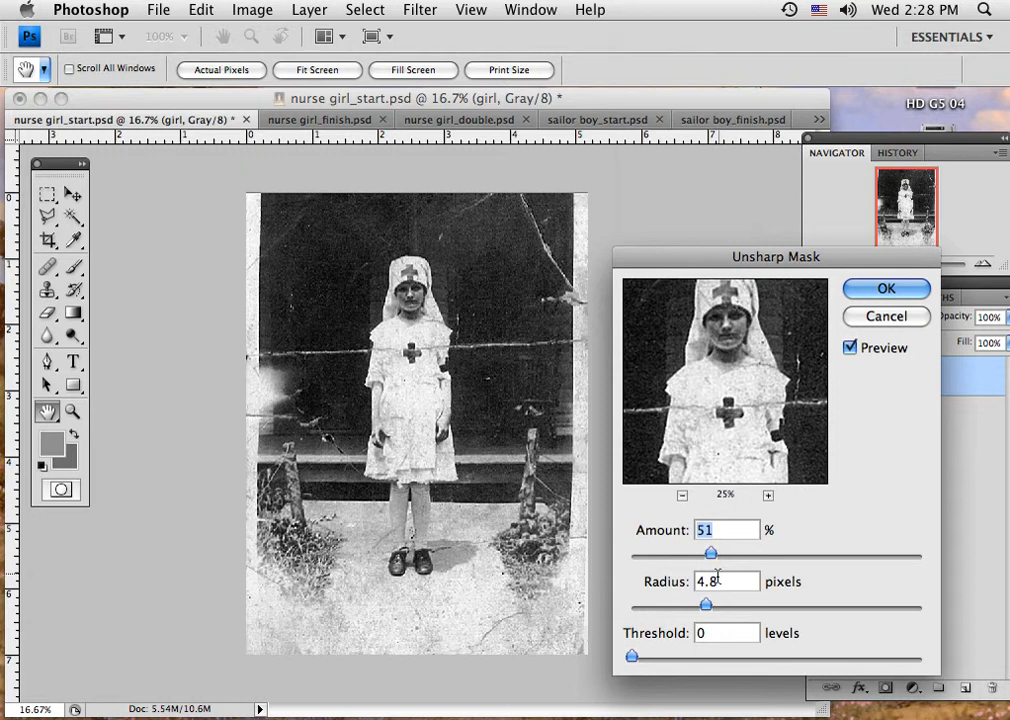
pyautogui.moveTo(710, 555)
pyautogui.mouseDown()
pyautogui.moveTo(794, 558)
pyautogui.moveTo(672, 564)
pyautogui.moveTo(701, 566)
pyautogui.mouseUp()
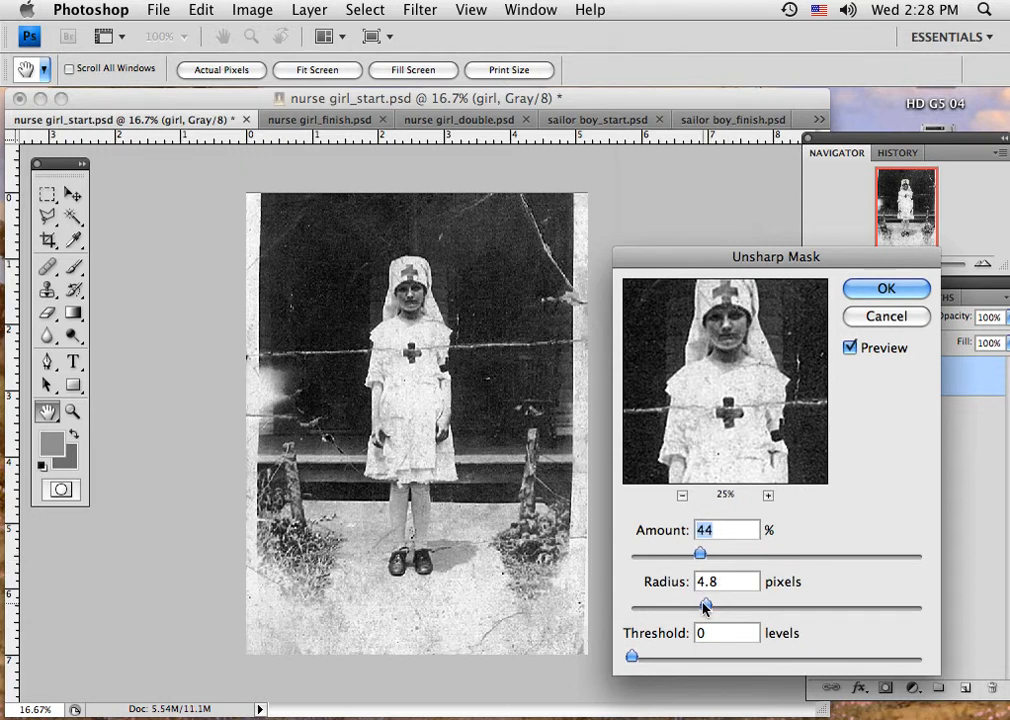
pyautogui.click(882, 291)
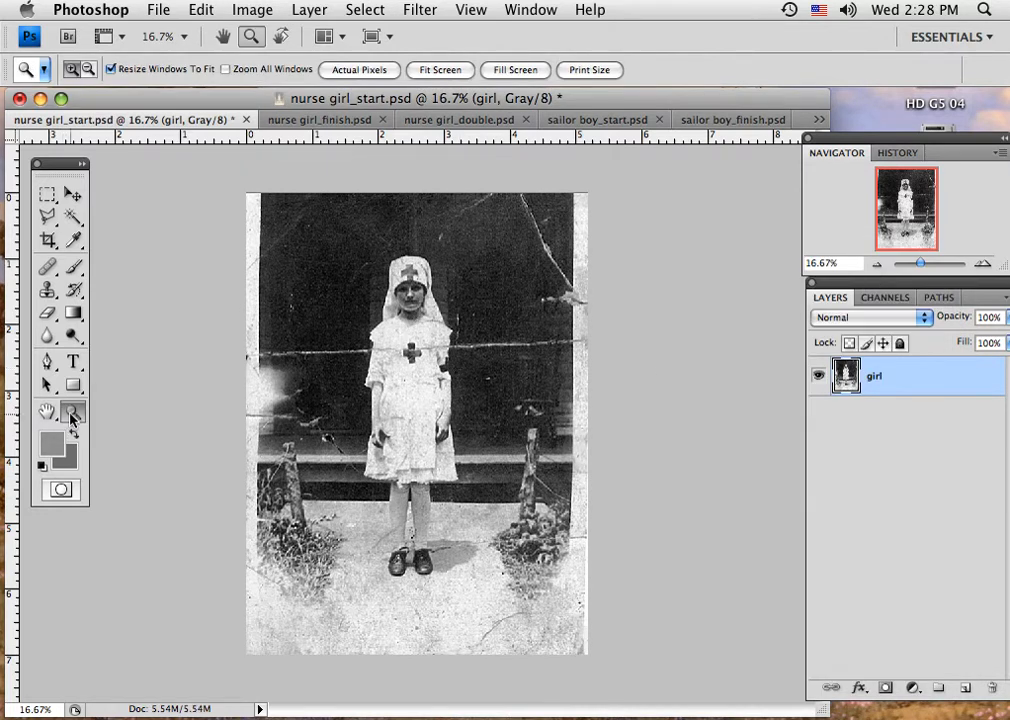
# Clone out the white horizontal crease in the dark background beside the girl's sleeve, using a soft 45 px Clone Stamp brush
pyautogui.moveTo(327, 311); pyautogui.dragTo(418, 407)
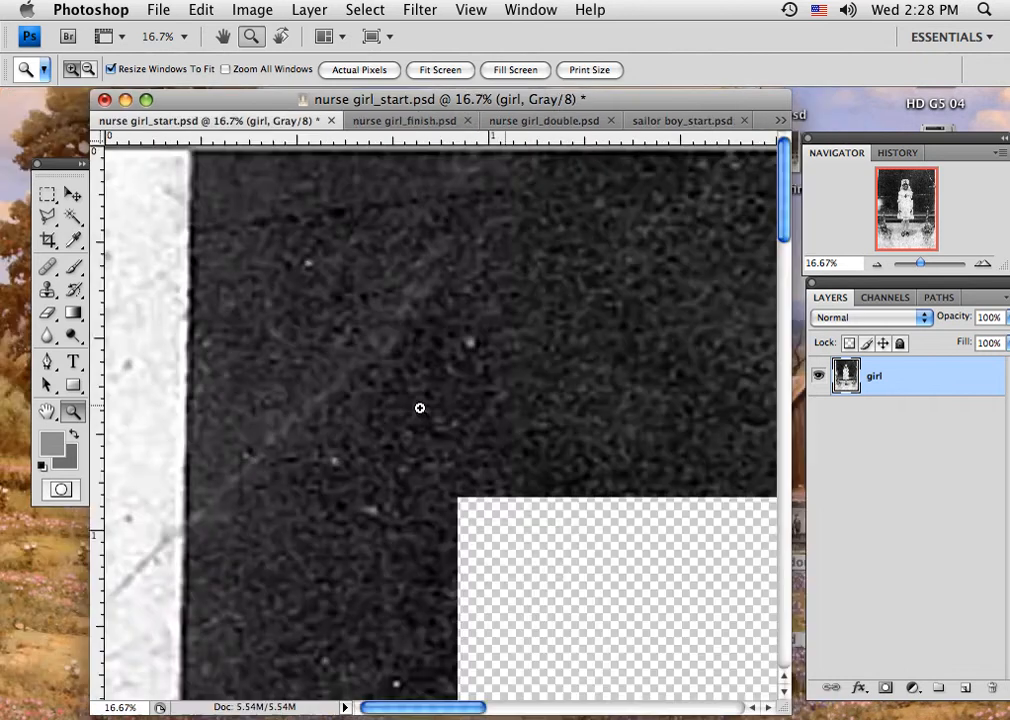
pyautogui.moveTo(383, 464); pyautogui.dragTo(410, 425)
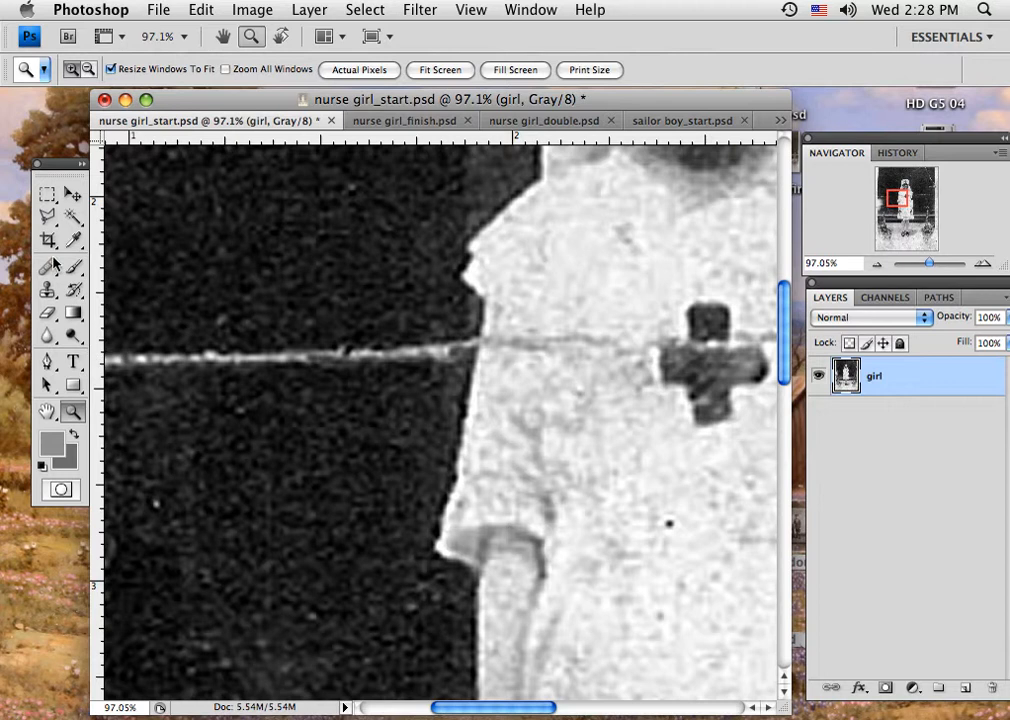
pyautogui.click(47, 291)
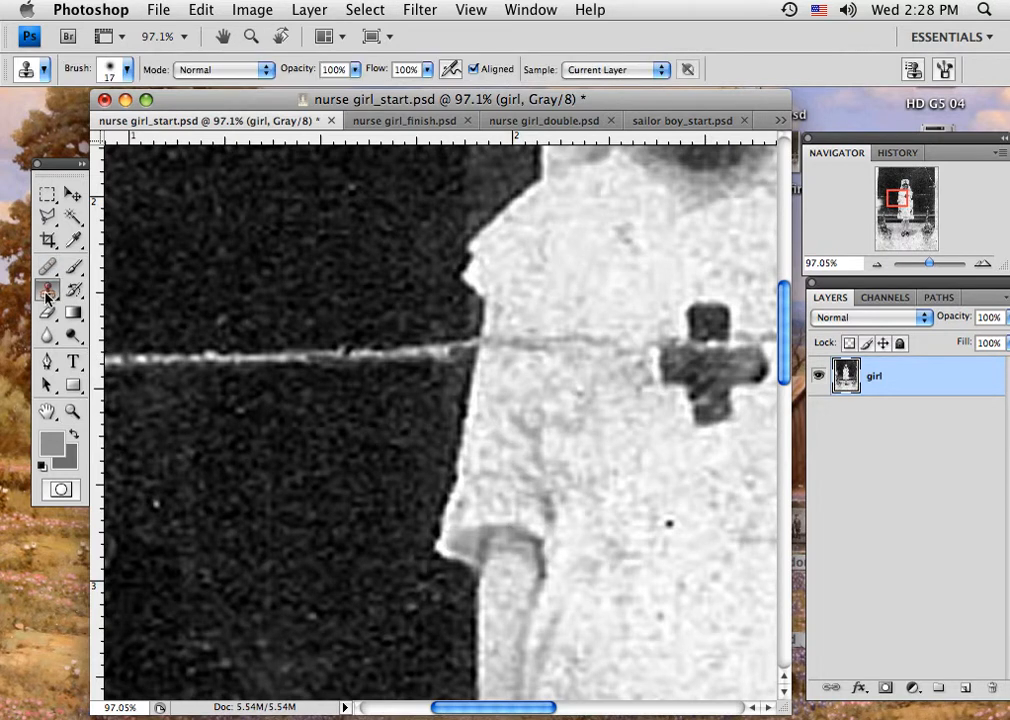
pyautogui.click(112, 70)
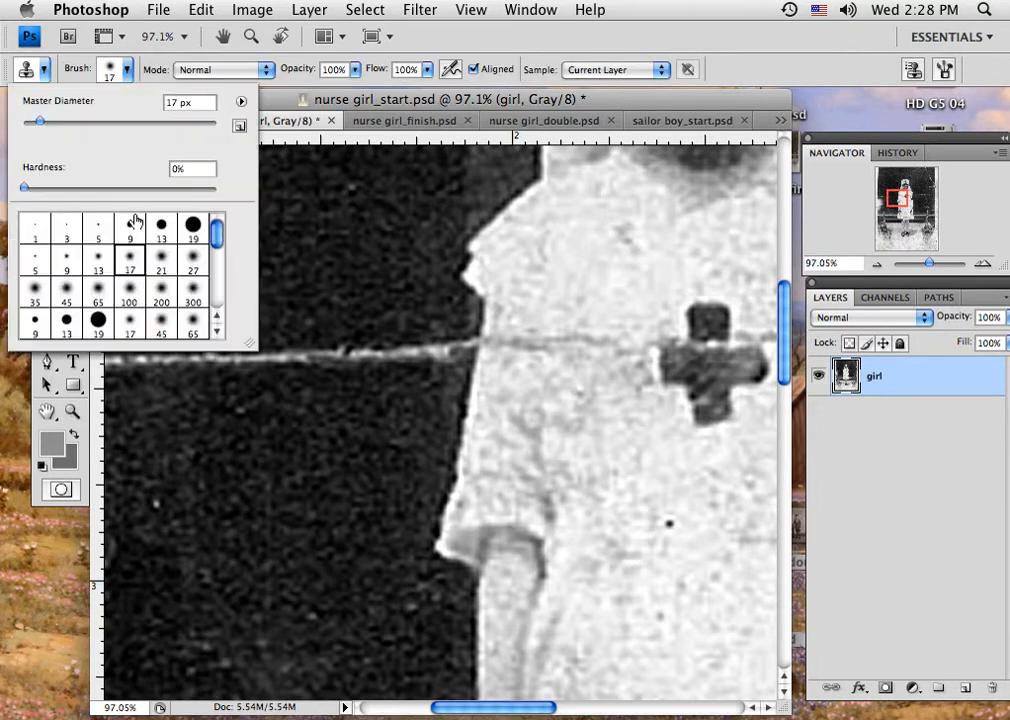
pyautogui.click(66, 291)
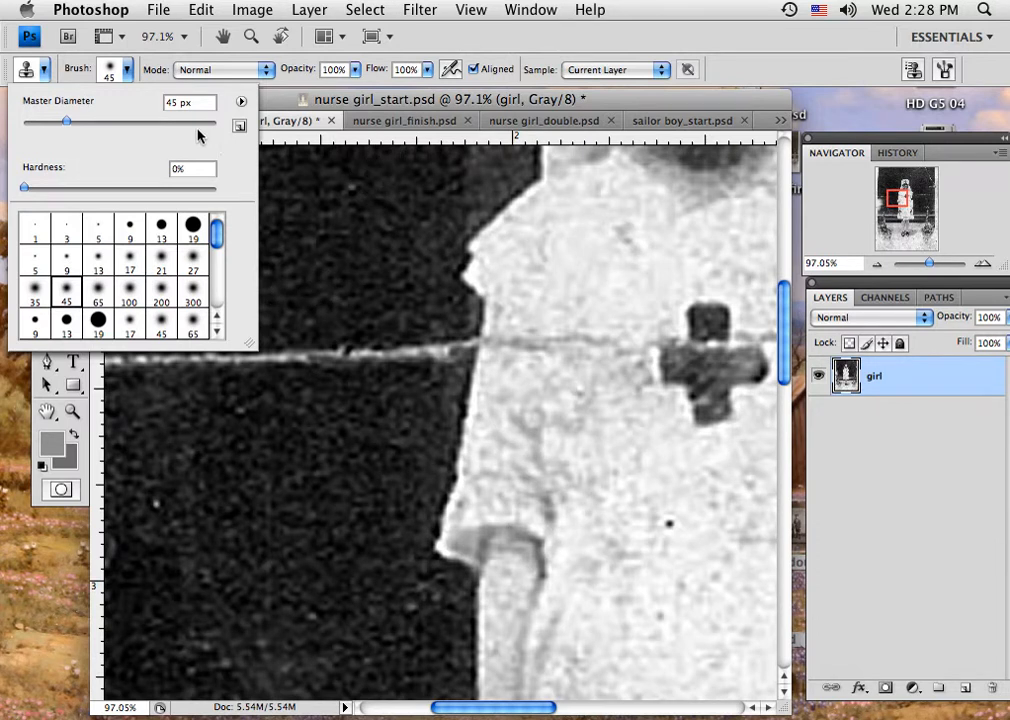
pyautogui.click(283, 142)
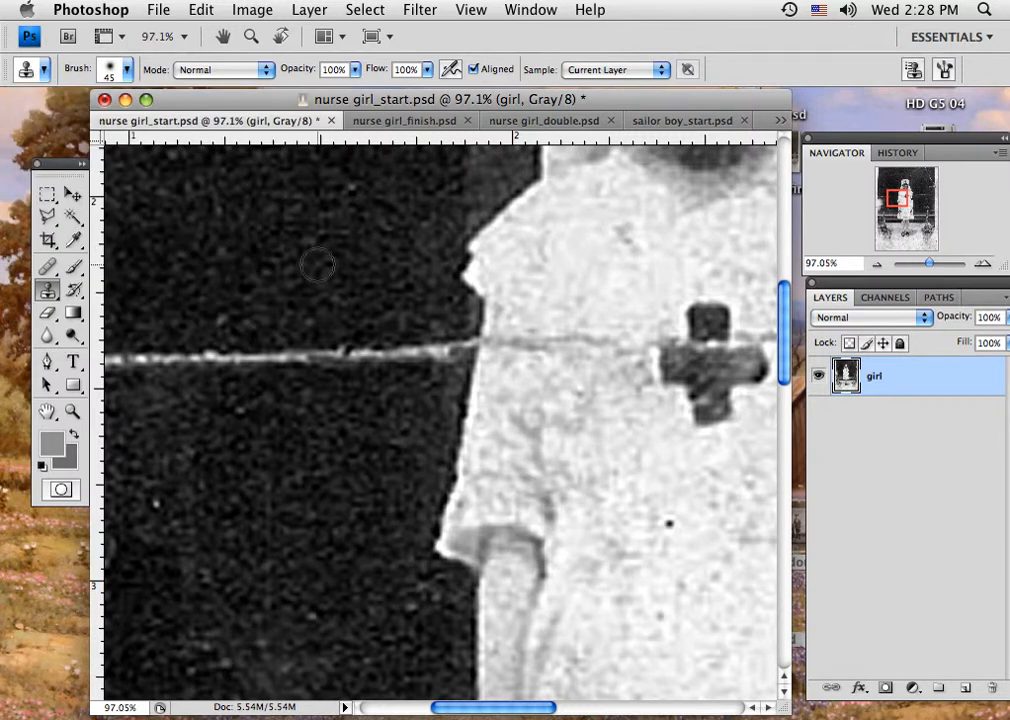
pyautogui.keyDown('alt'); pyautogui.click(180, 271); pyautogui.keyUp('alt')
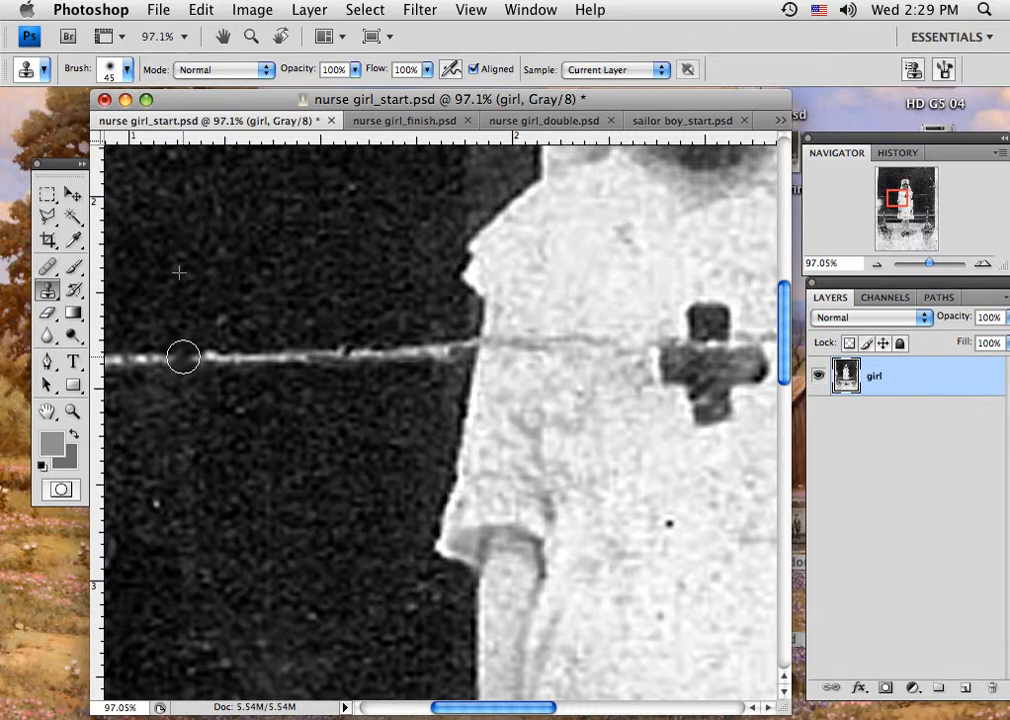
pyautogui.moveTo(184, 357); pyautogui.dragTo(445, 350)
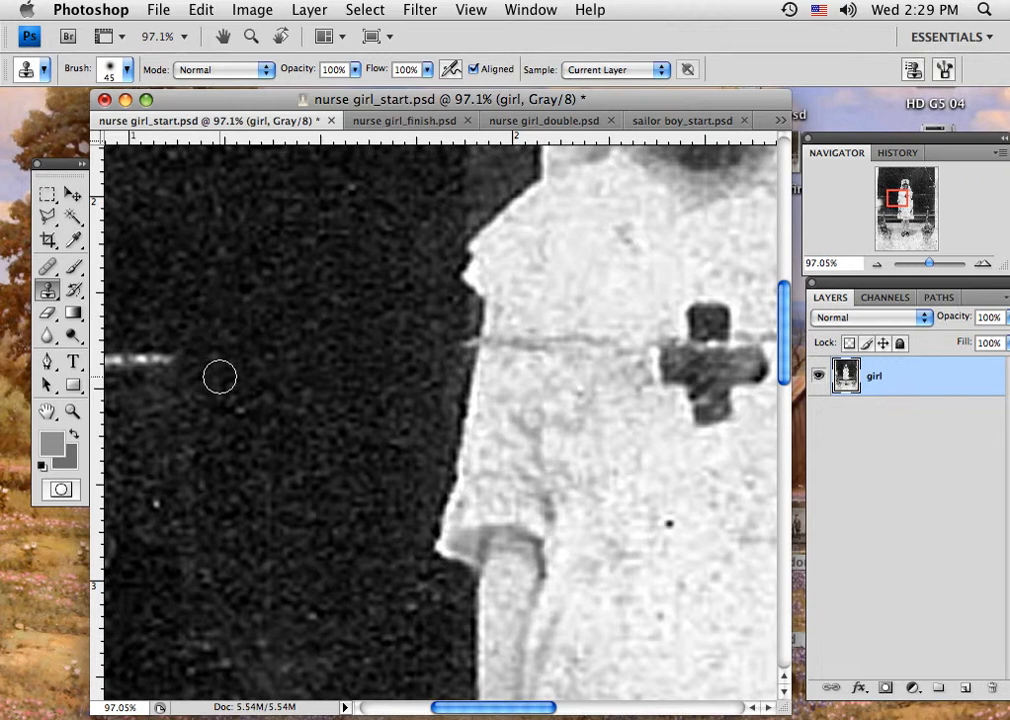
# Clone dark background and clean sleeve edge over the crease remnant where it meets the girl's sleeve
pyautogui.keyDown('alt'); pyautogui.click(419, 319); pyautogui.keyUp('alt')
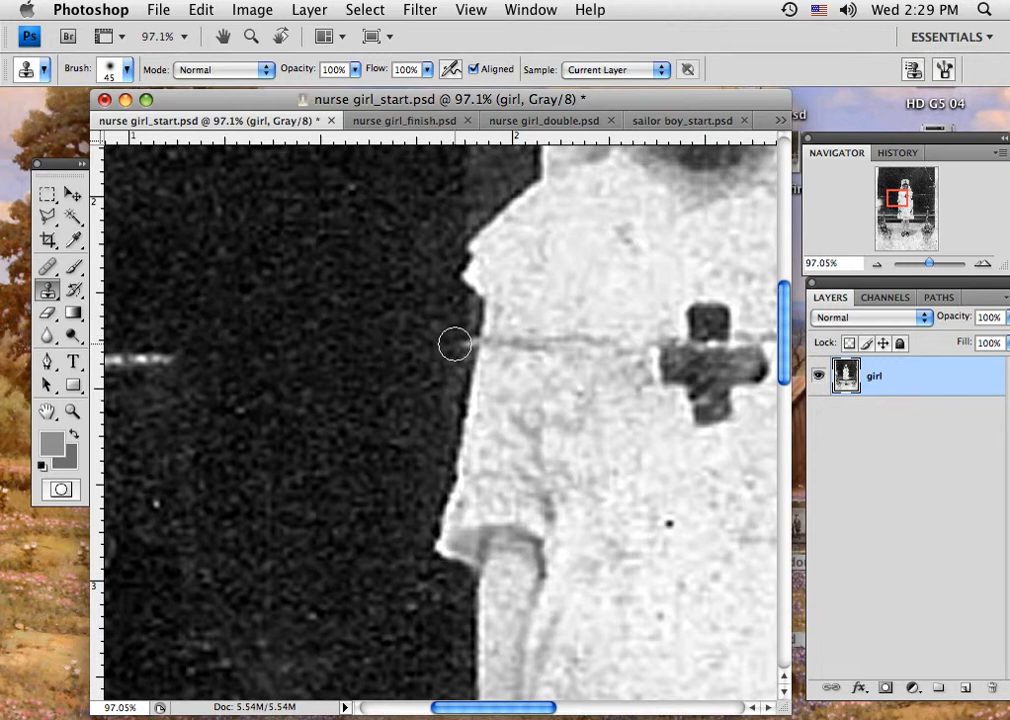
pyautogui.moveTo(459, 343)
pyautogui.mouseDown()
pyautogui.moveTo(455, 320)
pyautogui.moveTo(448, 325)
pyautogui.mouseUp()
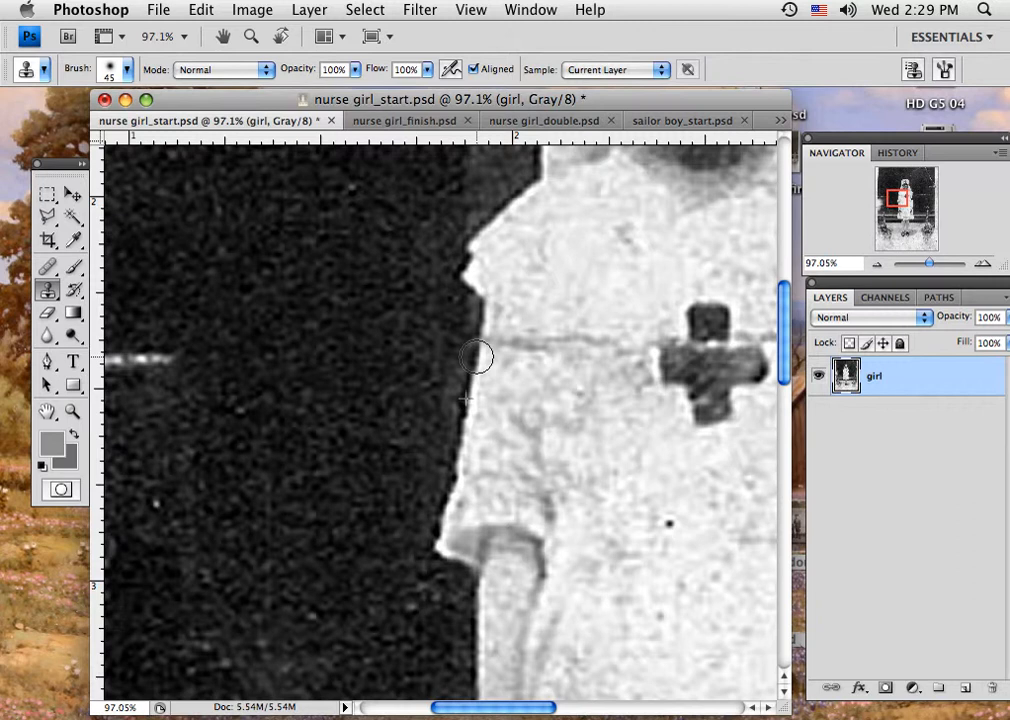
pyautogui.moveTo(476, 357); pyautogui.dragTo(476, 339)
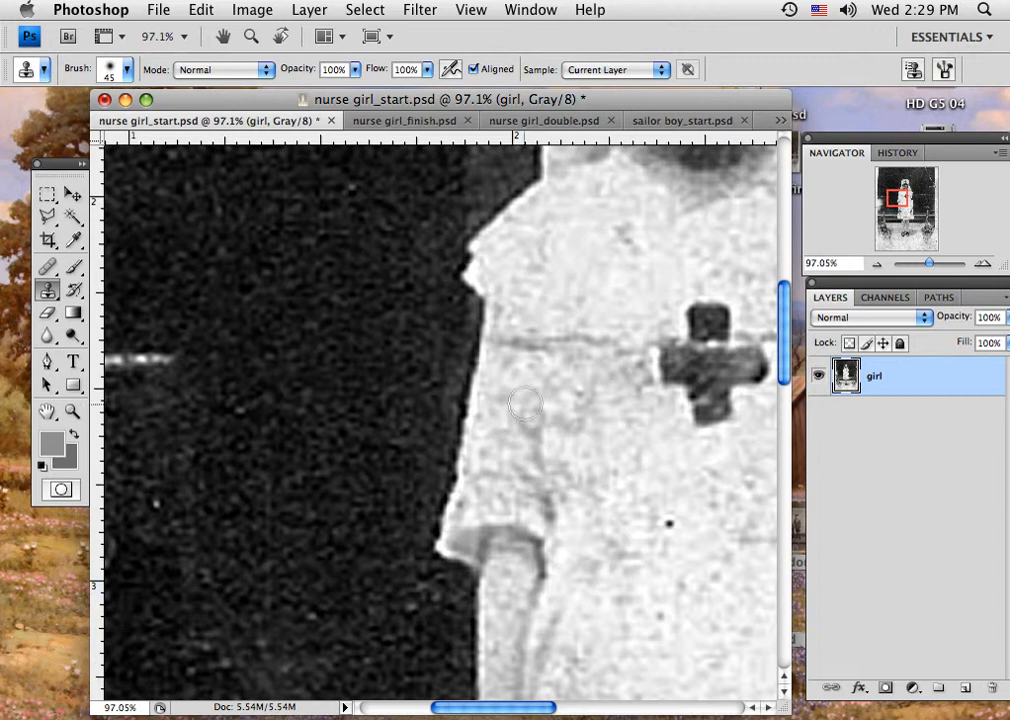
# Clone clean fabric over the dress crease between the sleeve and the chest cross, and over the dark spot below the cross
pyautogui.keyDown('alt'); pyautogui.click(545, 266); pyautogui.keyUp('alt')
pyautogui.moveTo(541, 341)
pyautogui.mouseDown()
pyautogui.moveTo(515, 340)
pyautogui.moveTo(638, 345)
pyautogui.moveTo(640, 374)
pyautogui.mouseUp()
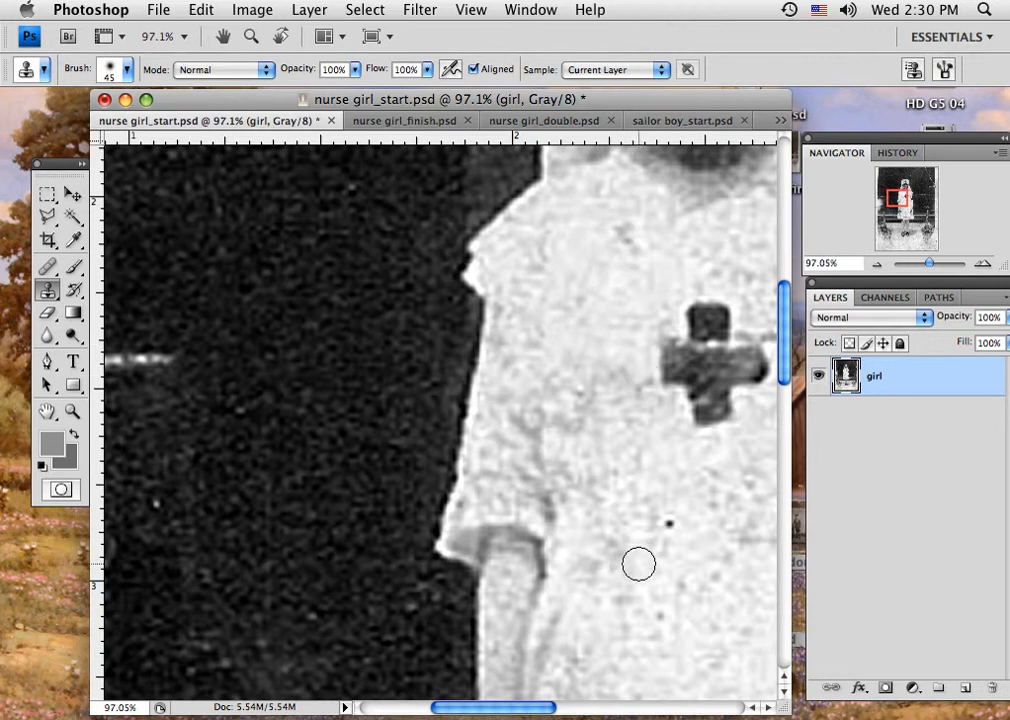
pyautogui.keyDown('alt'); pyautogui.click(708, 541); pyautogui.keyUp('alt')
pyautogui.click(668, 525)
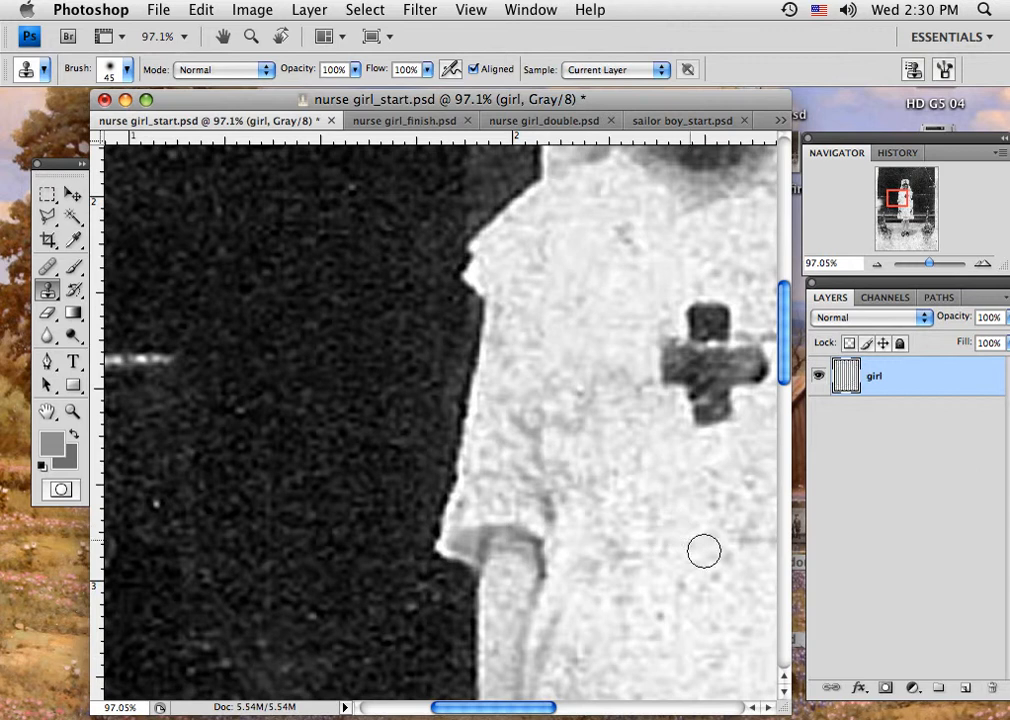
# Clone out the crease on the dress between the chest cross and the opposite sleeve edge with a soft 35 px brush
pyautogui.moveTo(703, 511)
pyautogui.mouseDown()
pyautogui.moveTo(620, 523)
pyautogui.moveTo(379, 524)
pyautogui.mouseUp()
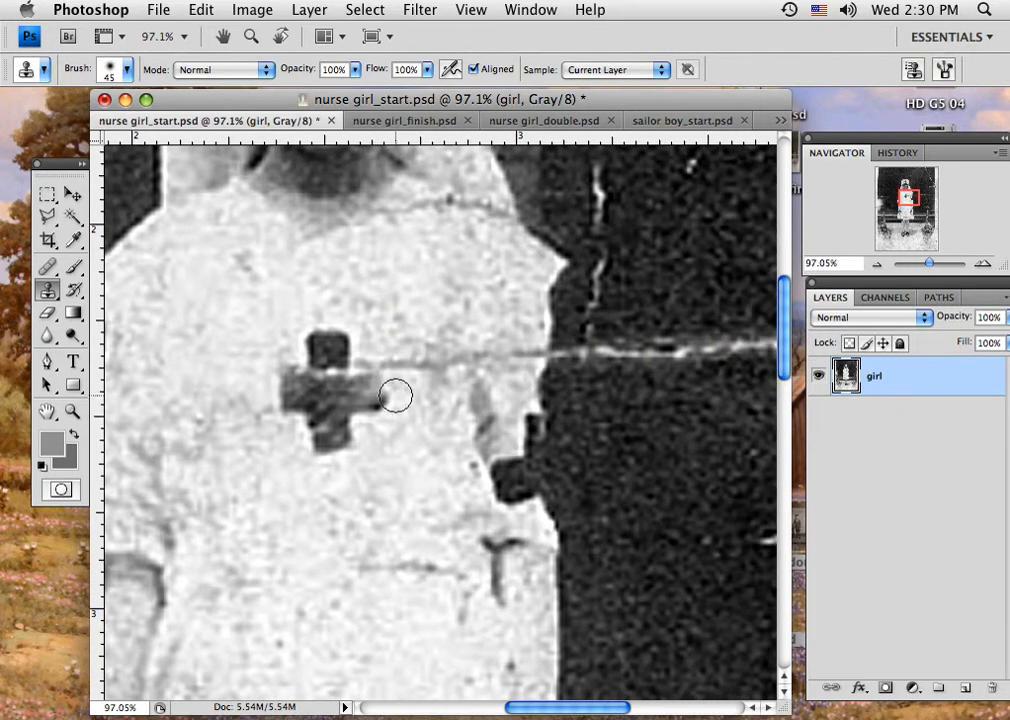
pyautogui.click(108, 68)
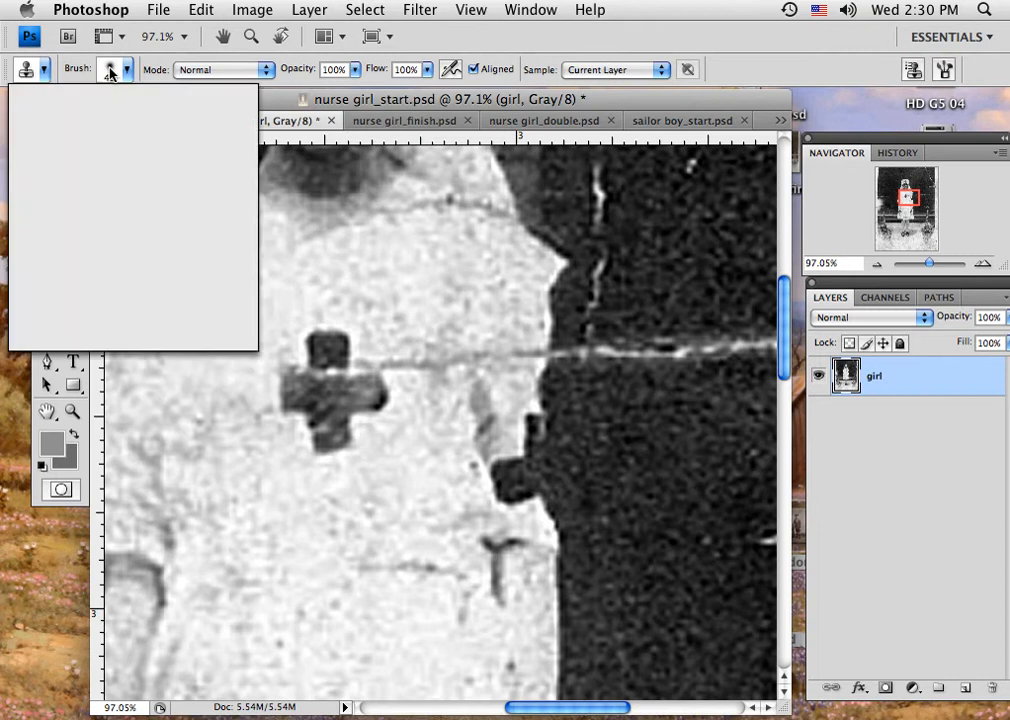
pyautogui.click(36, 290)
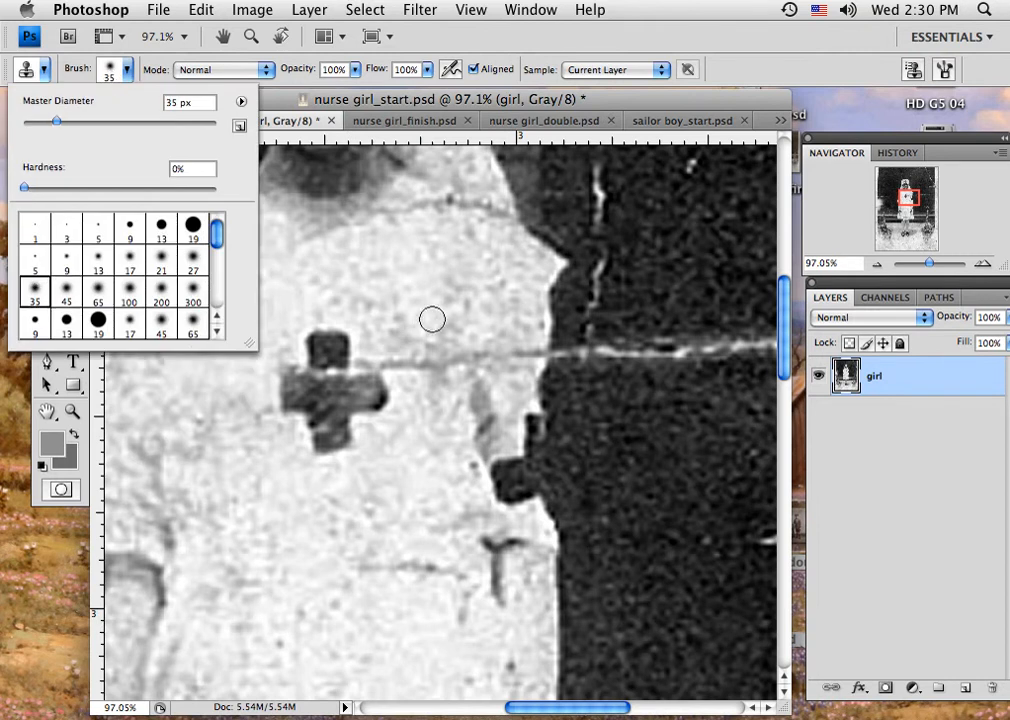
pyautogui.click(419, 296)
pyautogui.moveTo(412, 357)
pyautogui.mouseDown()
pyautogui.moveTo(367, 357)
pyautogui.moveTo(510, 348)
pyautogui.moveTo(527, 354)
pyautogui.mouseUp()
pyautogui.keyDown('alt'); pyautogui.click(508, 300); pyautogui.keyUp('alt')
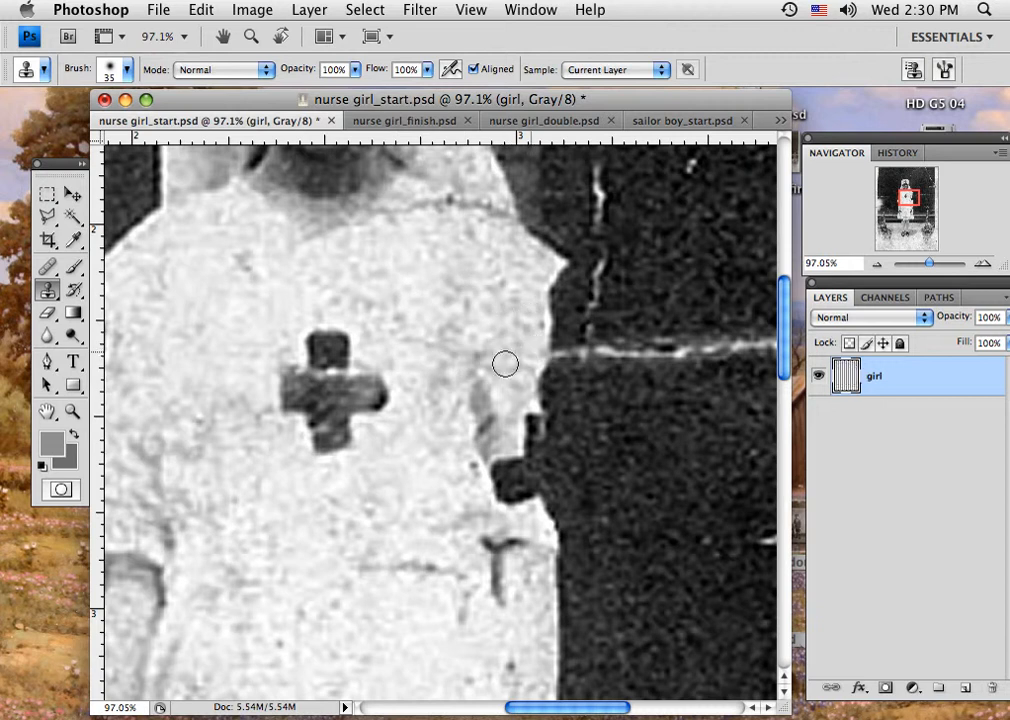
# Clone the chest cross's dark texture over the light crease line running through it
pyautogui.keyDown('alt'); pyautogui.click(326, 402); pyautogui.keyUp('alt')
pyautogui.click(330, 374)
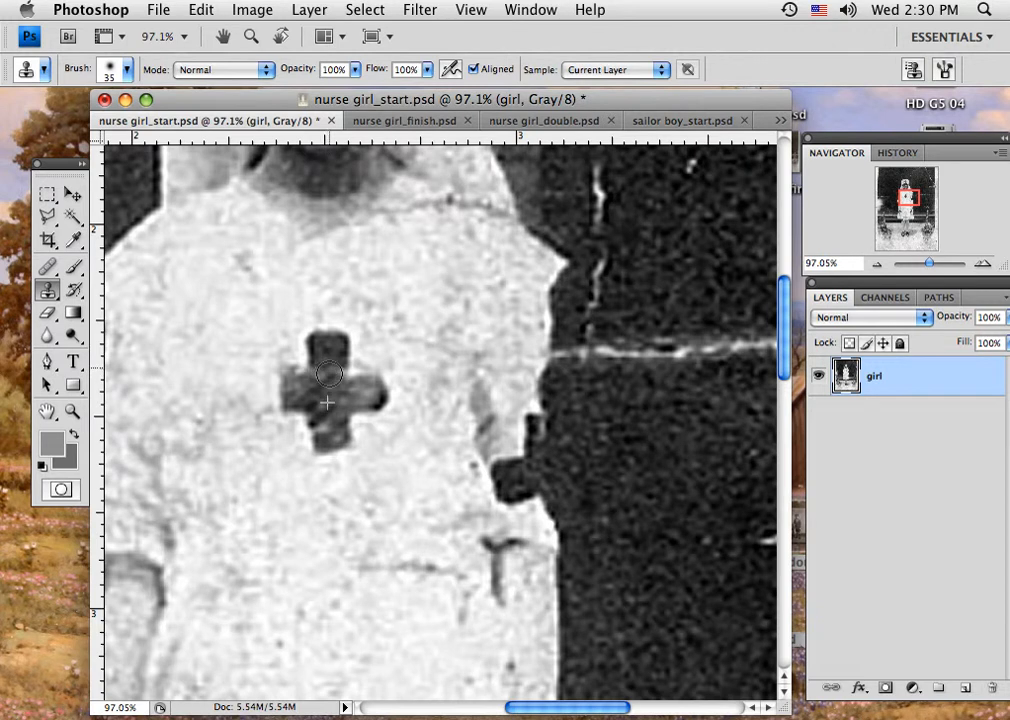
pyautogui.moveTo(330, 374); pyautogui.dragTo(331, 378)
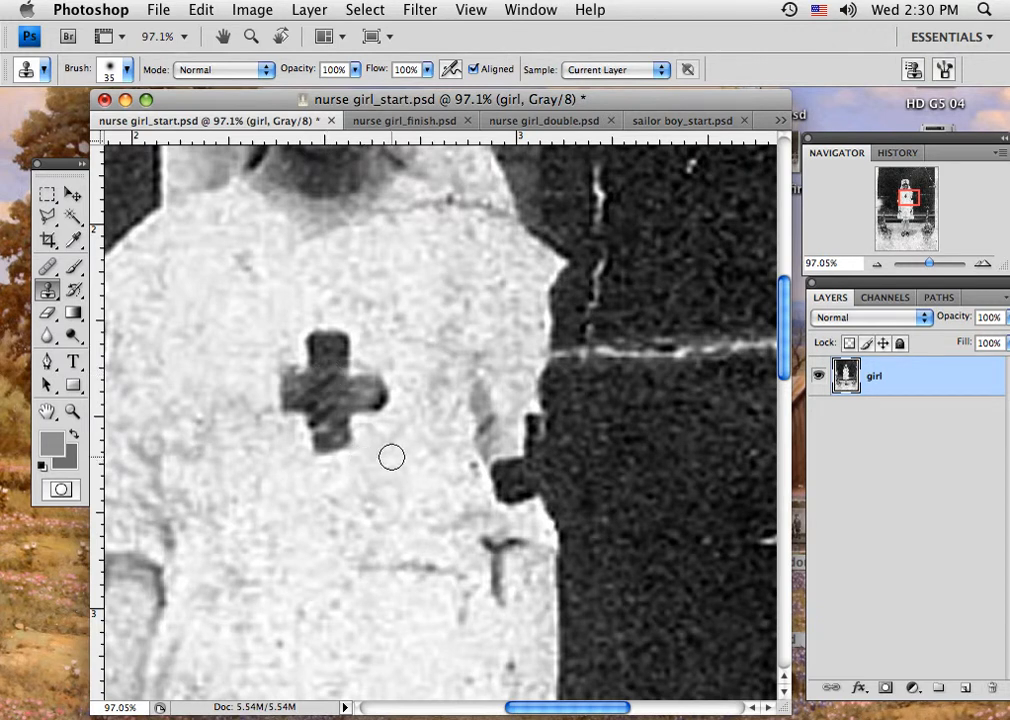
# Clone dark background over the two white specks and the vertical crack beside the girl's veil and shoulder
pyautogui.moveTo(608, 355); pyautogui.dragTo(503, 462)
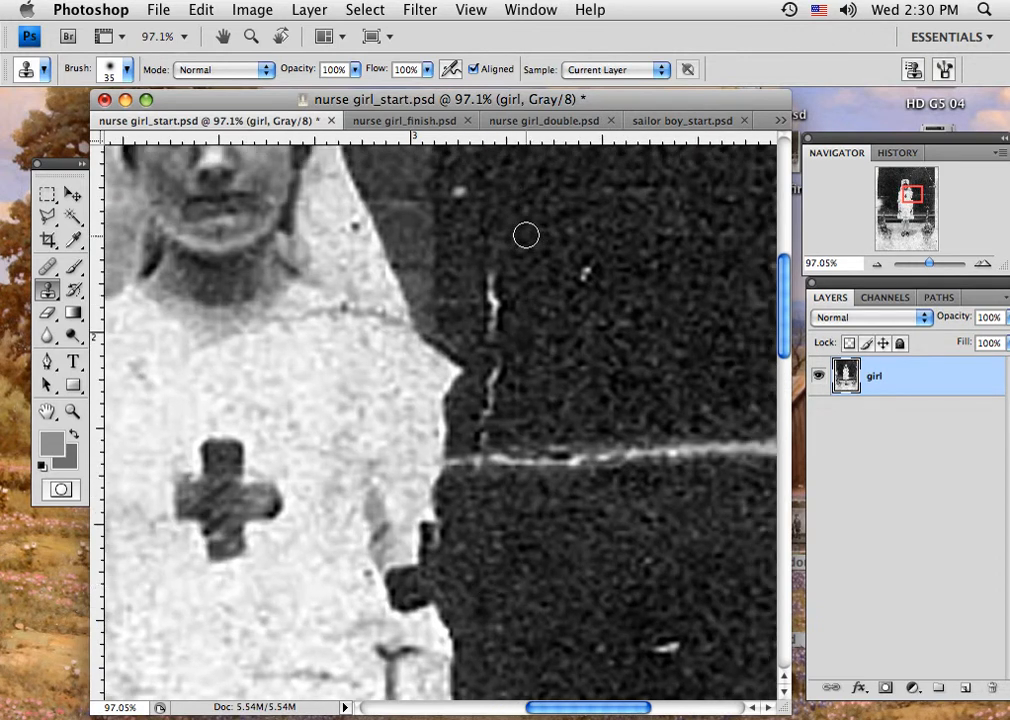
pyautogui.keyDown('alt'); pyautogui.click(530, 195); pyautogui.keyUp('alt')
pyautogui.click(462, 190)
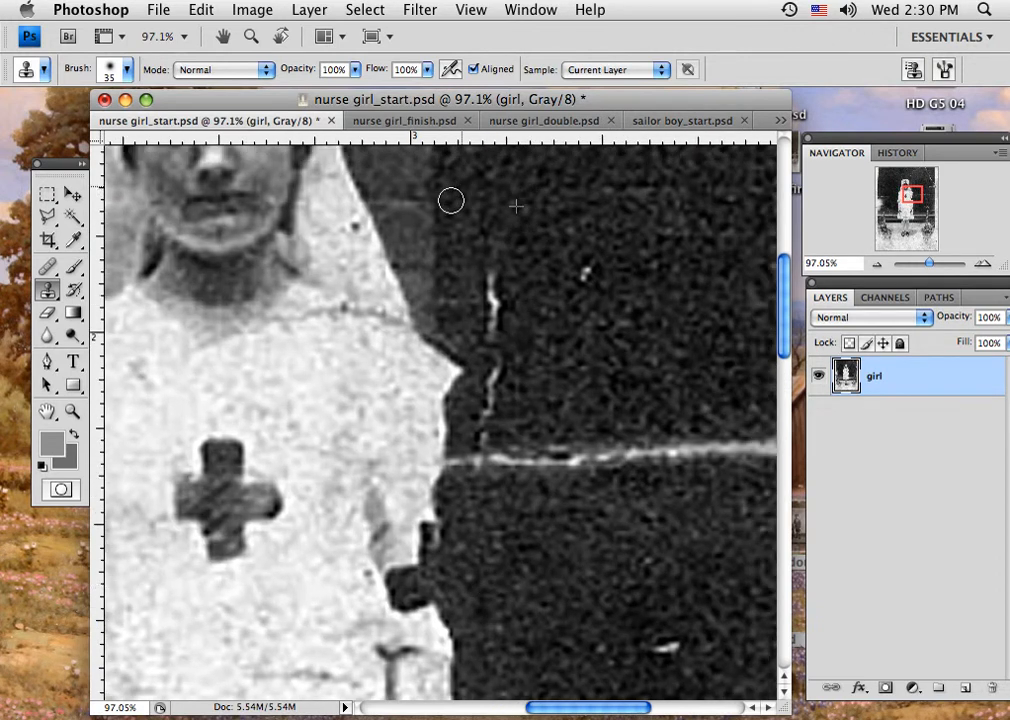
pyautogui.moveTo(587, 268); pyautogui.dragTo(584, 275)
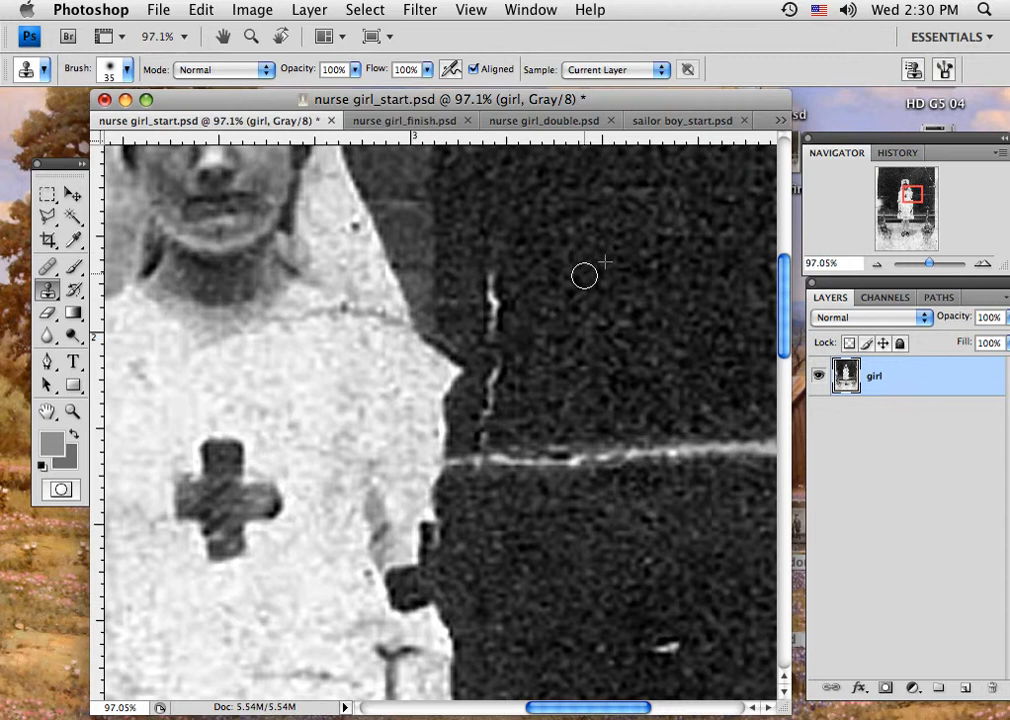
pyautogui.keyDown('alt'); pyautogui.click(548, 275); pyautogui.keyUp('alt')
pyautogui.moveTo(489, 275)
pyautogui.mouseDown()
pyautogui.moveTo(482, 386)
pyautogui.moveTo(494, 400)
pyautogui.moveTo(485, 427)
pyautogui.mouseUp()
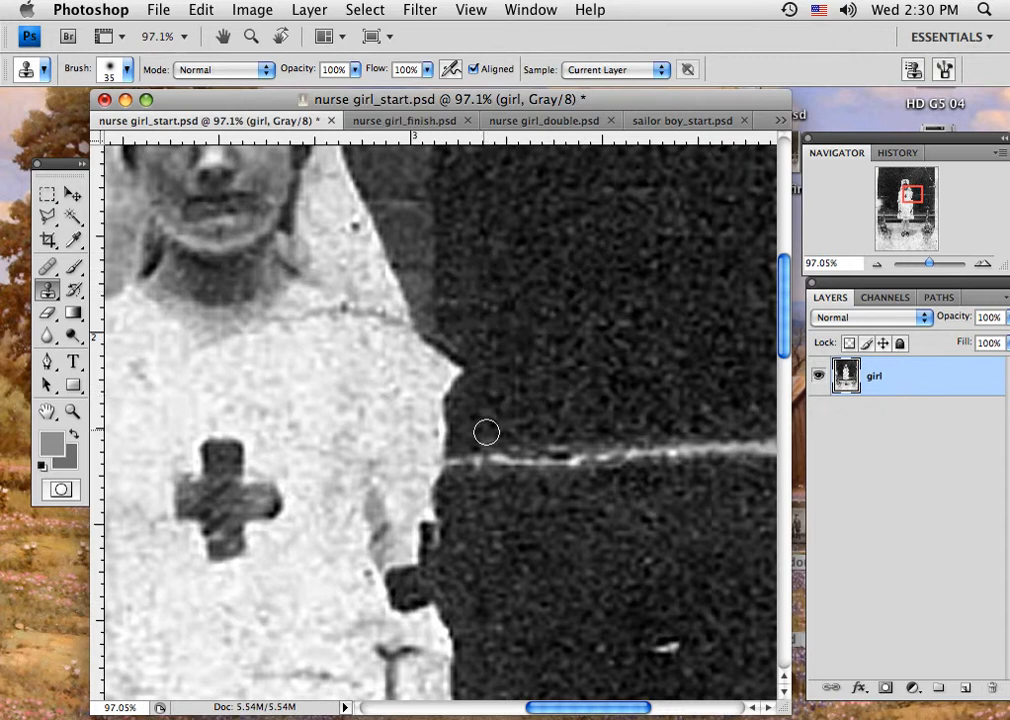
# Clone out the horizontal crease in the dark background next to the shoulder and the white fleck below it
pyautogui.keyDown('alt'); pyautogui.click(507, 395); pyautogui.keyUp('alt')
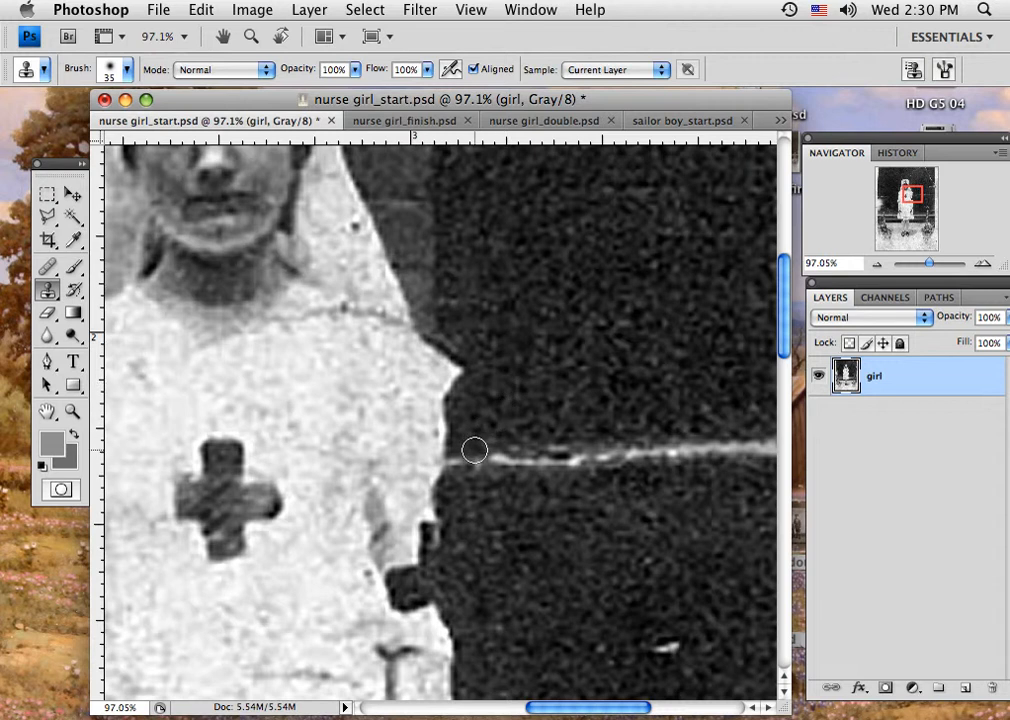
pyautogui.moveTo(462, 455)
pyautogui.mouseDown()
pyautogui.moveTo(456, 474)
pyautogui.moveTo(467, 458)
pyautogui.moveTo(458, 467)
pyautogui.moveTo(647, 451)
pyautogui.moveTo(588, 451)
pyautogui.moveTo(608, 441)
pyautogui.moveTo(652, 438)
pyautogui.moveTo(706, 453)
pyautogui.mouseUp()
pyautogui.moveTo(591, 631)
pyautogui.mouseDown()
pyautogui.moveTo(602, 649)
pyautogui.moveTo(682, 646)
pyautogui.mouseUp()
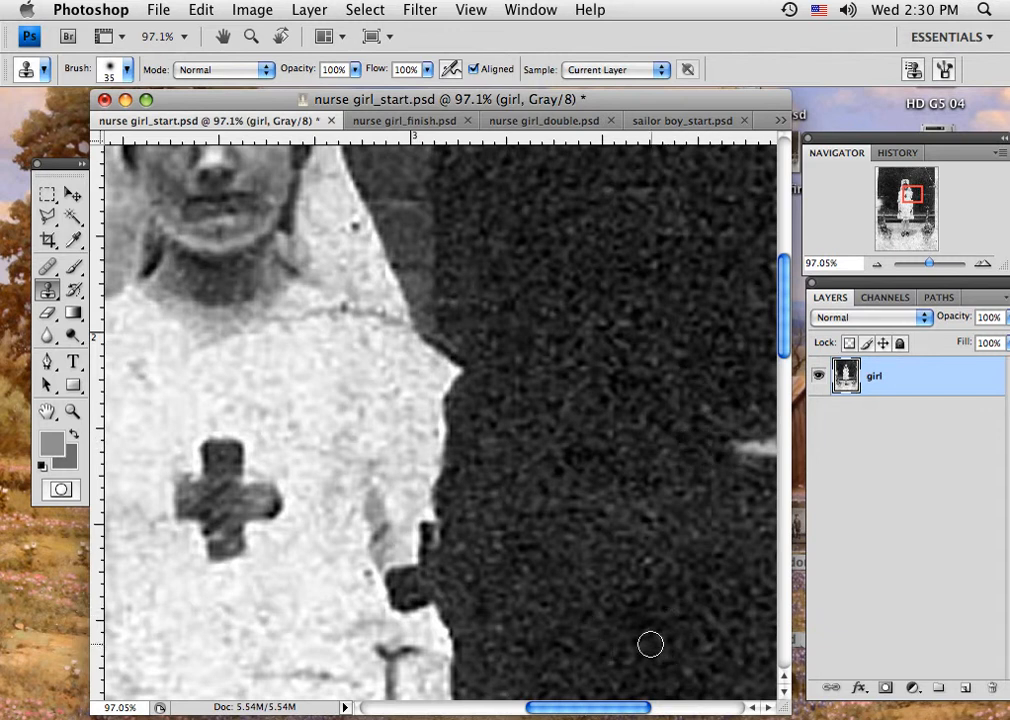
# Clone clean white fabric over the dark spot on the veil beside the neck and the one beside the cap's cross
pyautogui.moveTo(453, 492); pyautogui.dragTo(647, 631)
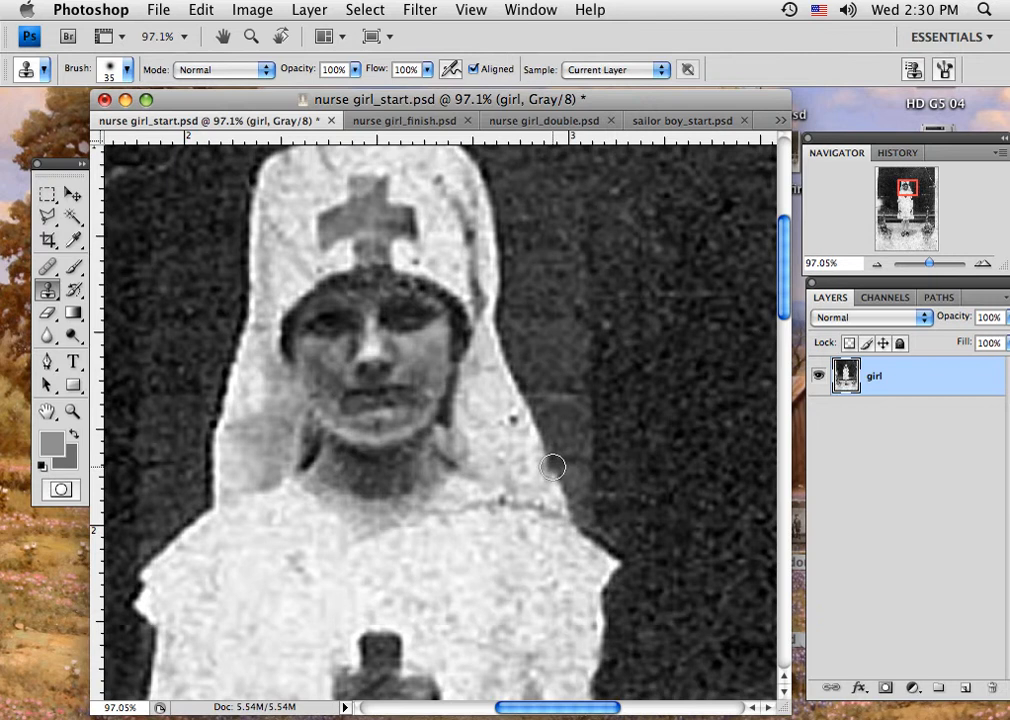
pyautogui.keyDown('alt'); pyautogui.click(494, 405); pyautogui.keyUp('alt')
pyautogui.click(507, 420)
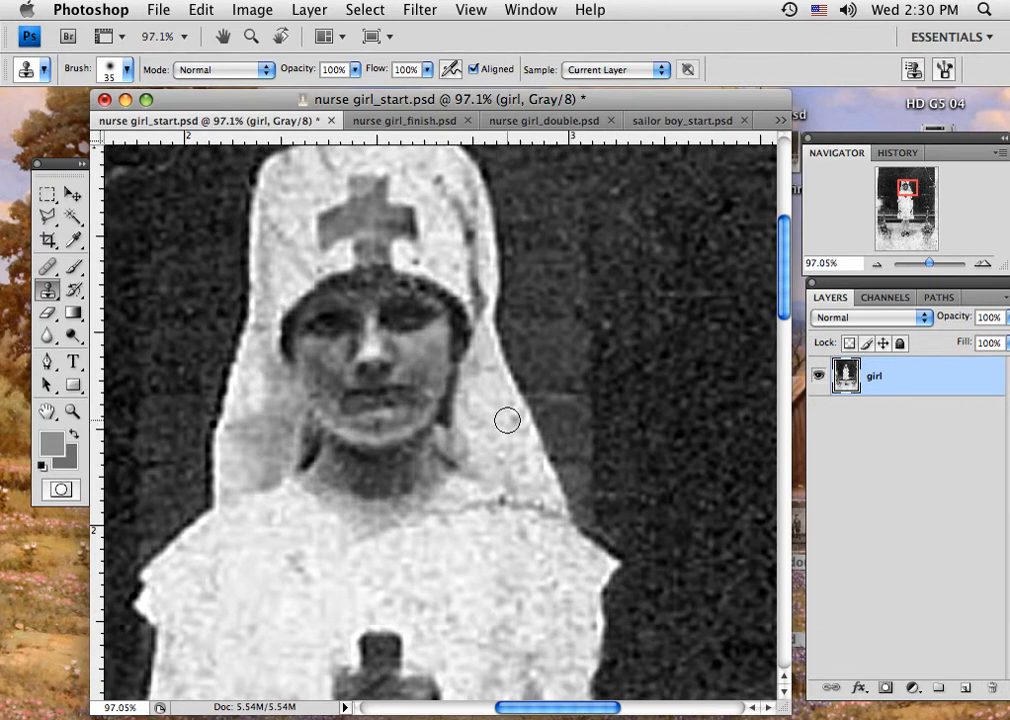
pyautogui.moveTo(496, 455); pyautogui.dragTo(540, 425)
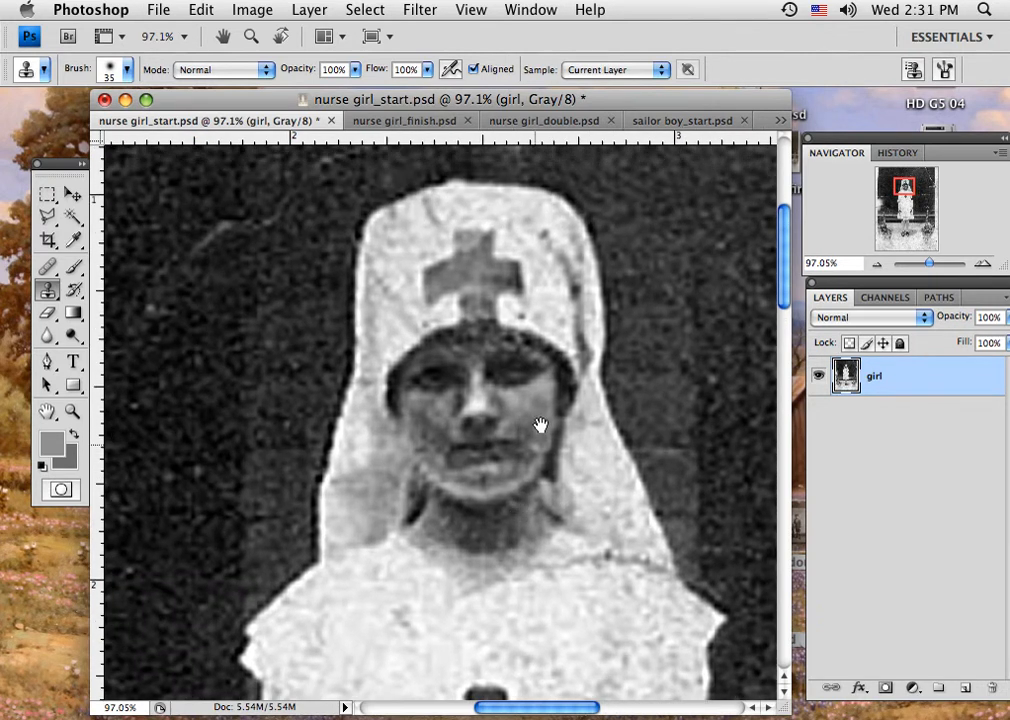
pyautogui.keyDown('alt'); pyautogui.click(546, 311); pyautogui.keyUp('alt')
pyautogui.click(526, 315)
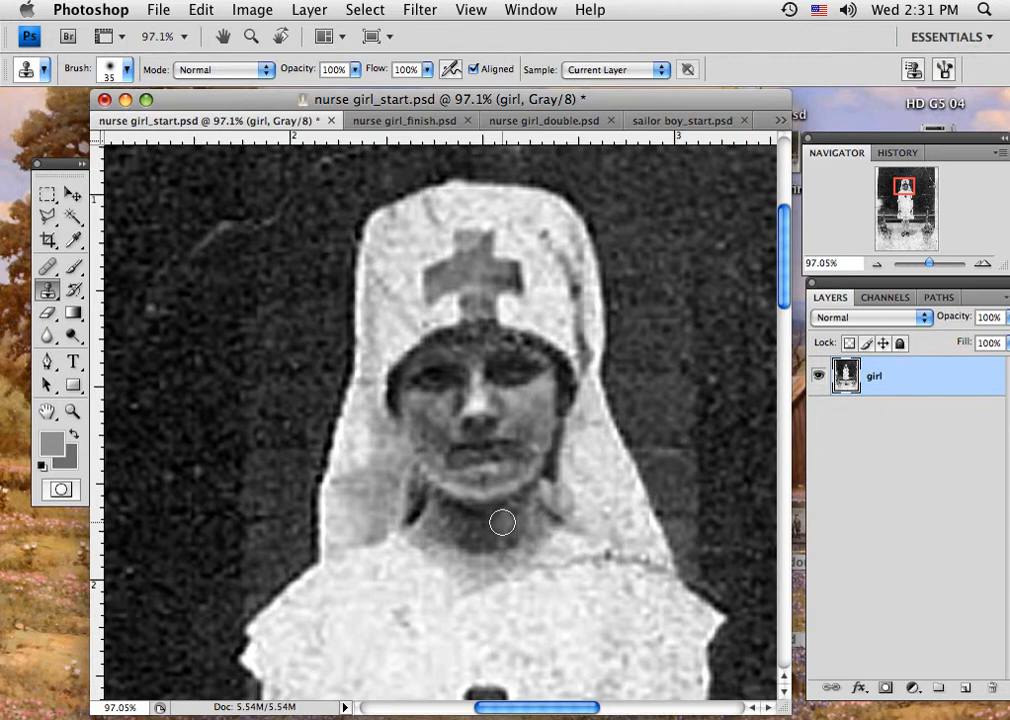
# Clone out the light scratches and speck in the dark background beside and above the nurse cap
pyautogui.moveTo(414, 367); pyautogui.dragTo(518, 460)
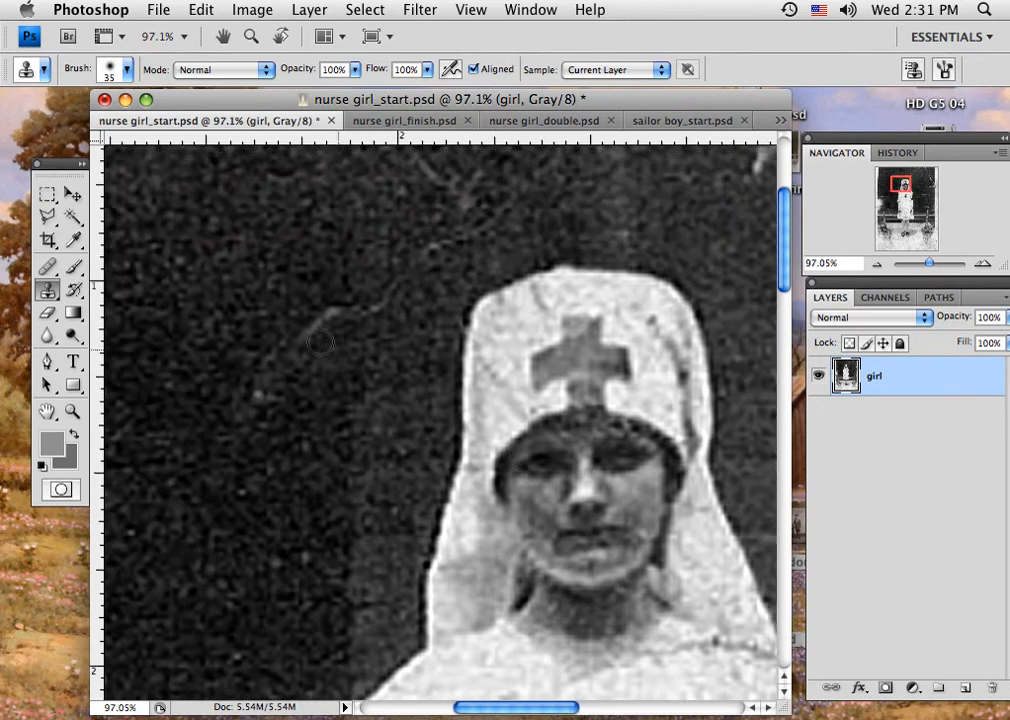
pyautogui.keyDown('alt'); pyautogui.click(302, 250); pyautogui.keyUp('alt')
pyautogui.moveTo(326, 313)
pyautogui.mouseDown()
pyautogui.moveTo(252, 399)
pyautogui.moveTo(260, 397)
pyautogui.mouseUp()
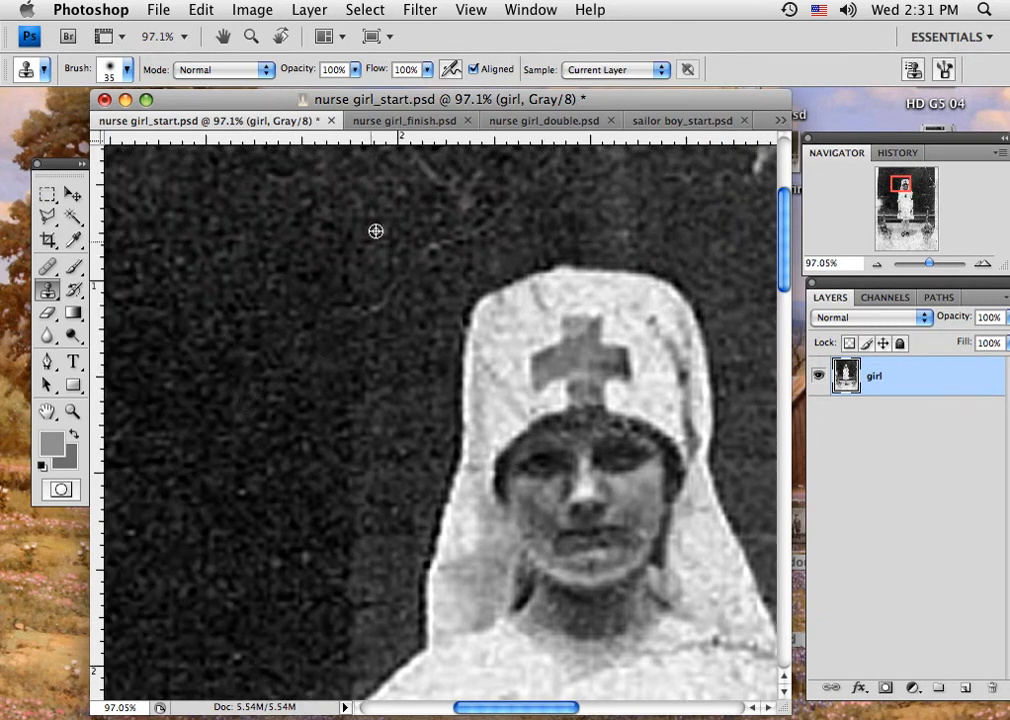
pyautogui.keyDown('alt'); pyautogui.click(384, 226); pyautogui.keyUp('alt')
pyautogui.moveTo(377, 309)
pyautogui.mouseDown()
pyautogui.moveTo(432, 247)
pyautogui.moveTo(417, 259)
pyautogui.mouseUp()
pyautogui.keyDown('alt'); pyautogui.click(401, 221); pyautogui.keyUp('alt')
pyautogui.moveTo(422, 172)
pyautogui.mouseDown()
pyautogui.moveTo(458, 187)
pyautogui.moveTo(473, 178)
pyautogui.mouseUp()
pyautogui.keyDown('alt'); pyautogui.click(417, 201); pyautogui.keyUp('alt')
pyautogui.moveTo(440, 228); pyautogui.dragTo(515, 208)
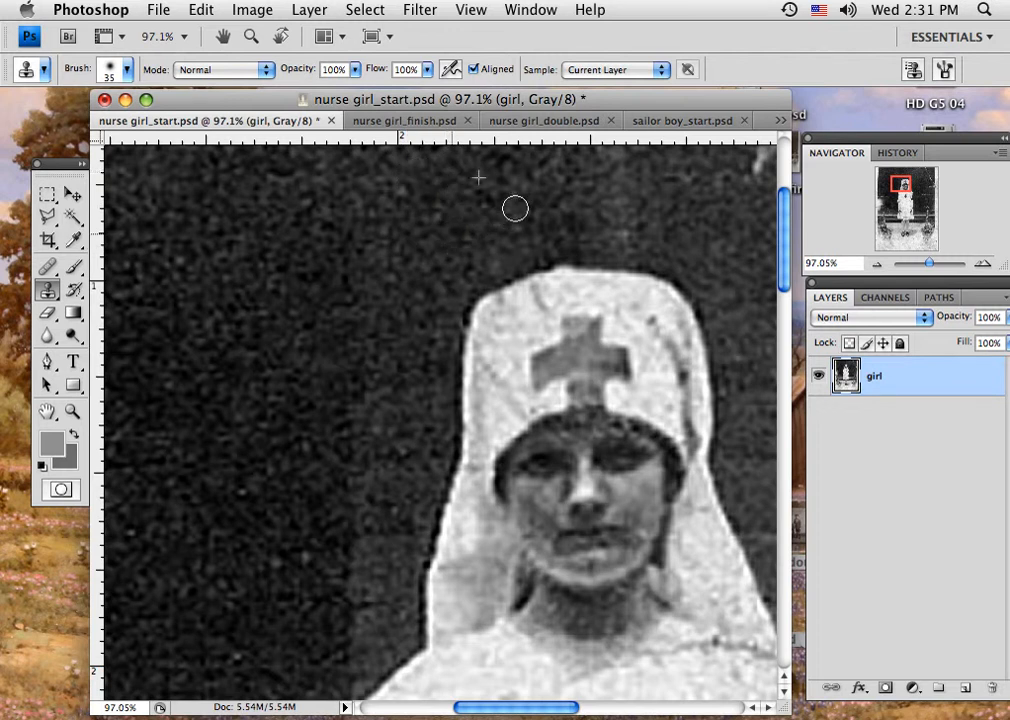
# Clone clean ground over the faint diagonal scratch on the pavement beside the girl's leg, above her shoe
pyautogui.press('space')
pyautogui.moveTo(476, 577); pyautogui.dragTo(446, 293)
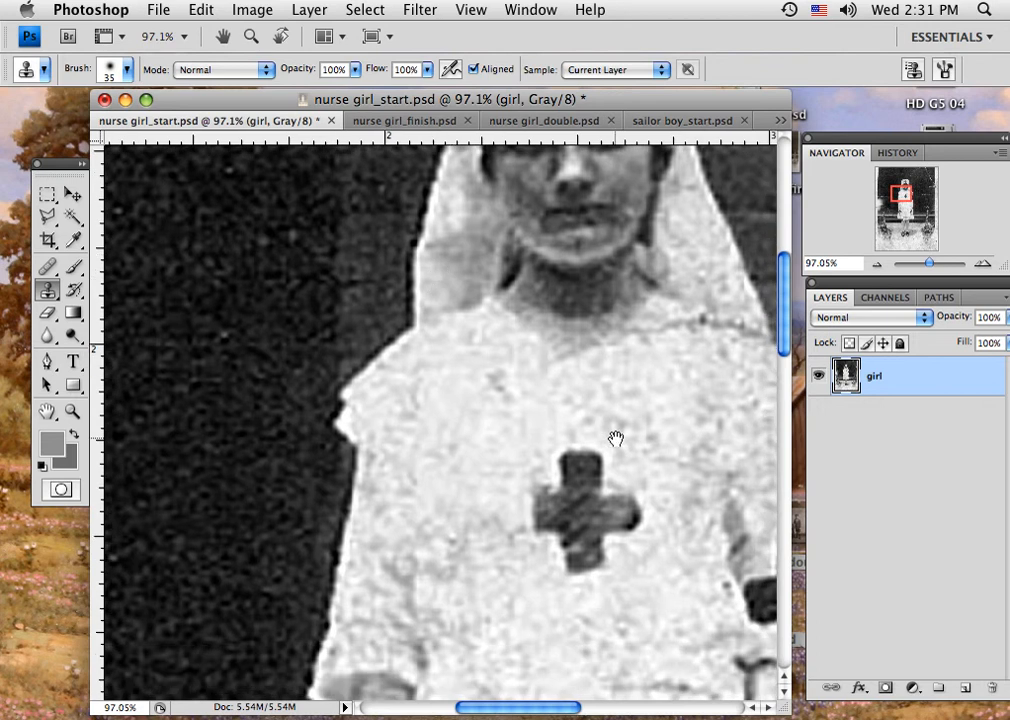
pyautogui.moveTo(616, 438); pyautogui.dragTo(441, 349)
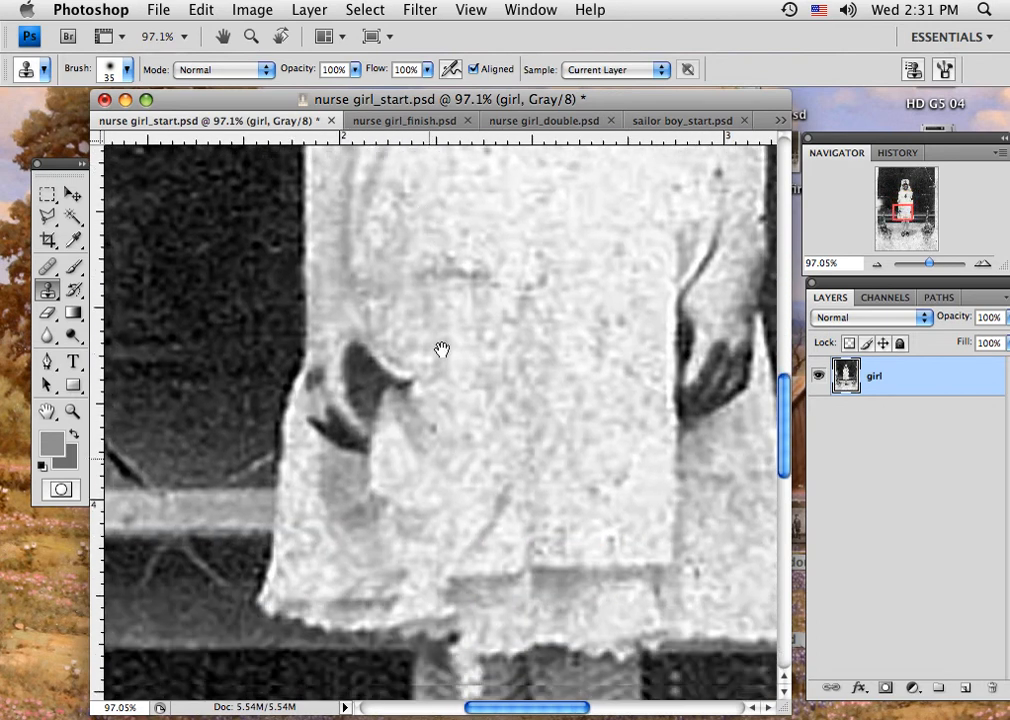
pyautogui.moveTo(415, 598); pyautogui.dragTo(444, 346)
pyautogui.moveTo(469, 597); pyautogui.dragTo(453, 350)
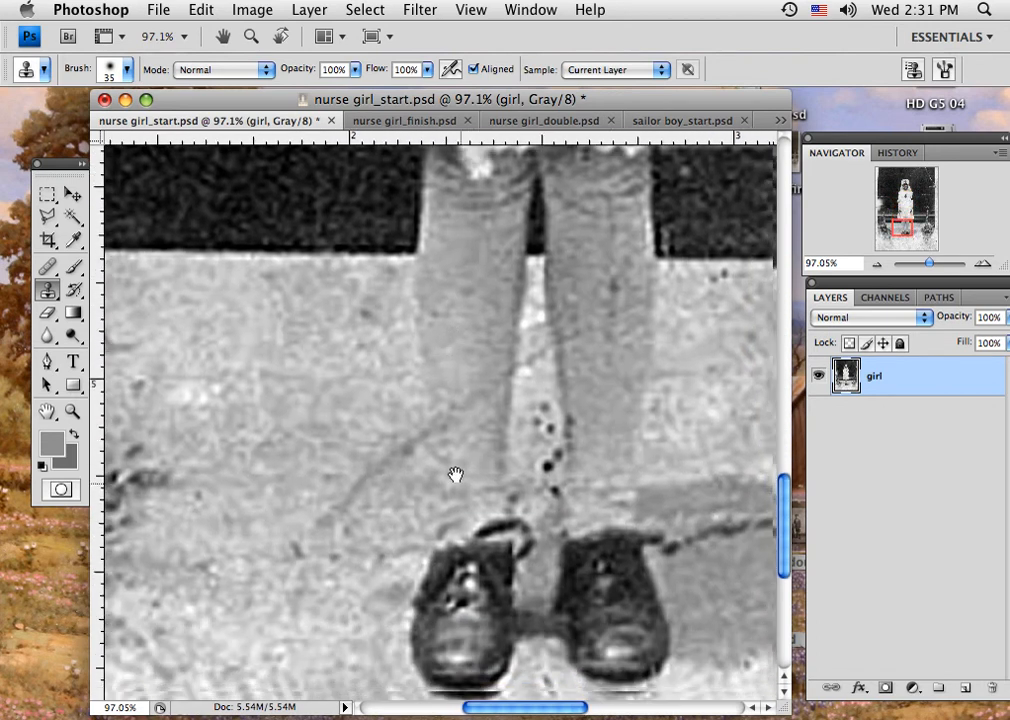
pyautogui.moveTo(455, 474); pyautogui.dragTo(415, 415)
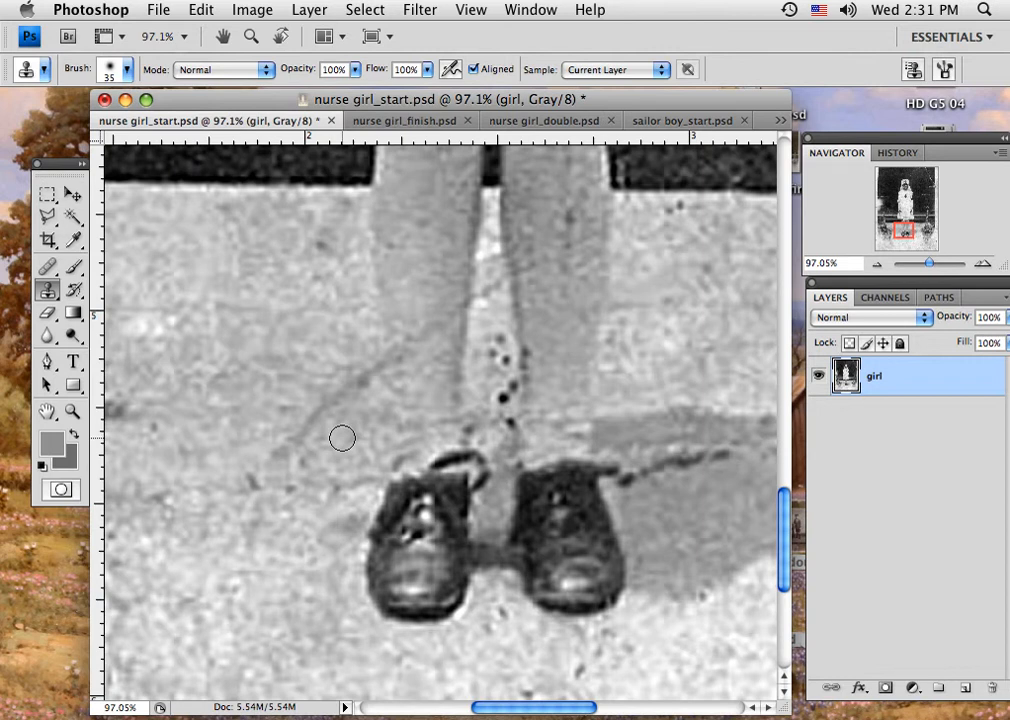
pyautogui.keyDown('alt'); pyautogui.click(240, 357); pyautogui.keyUp('alt')
pyautogui.moveTo(280, 440); pyautogui.dragTo(378, 357)
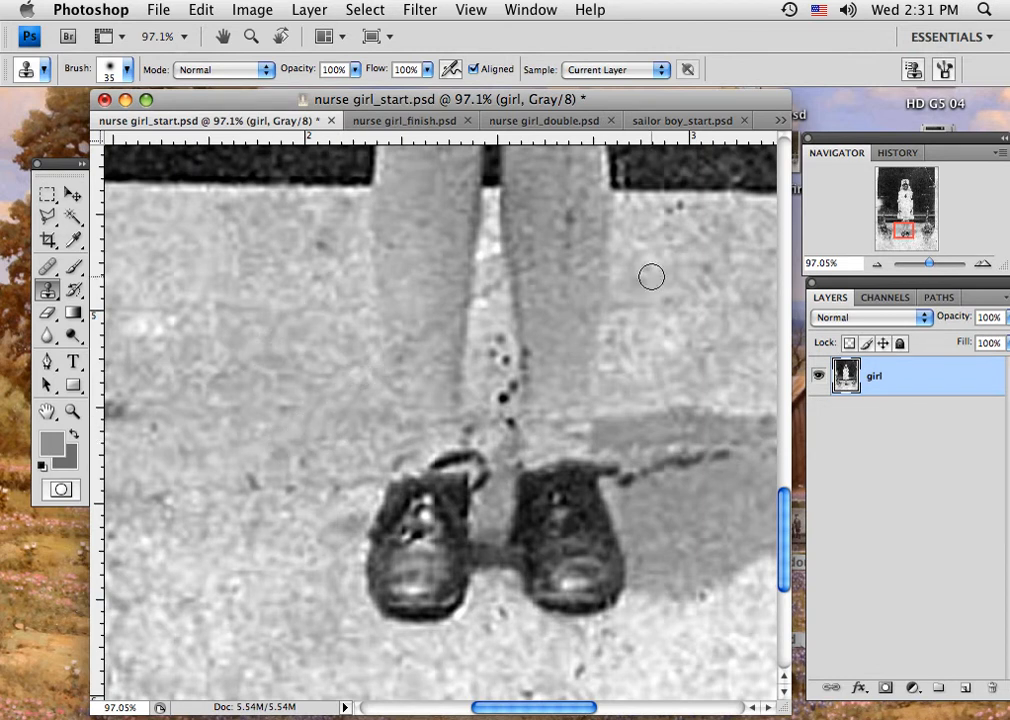
# Clone out the dark spots and bright patches between the girl's legs and the dark crack running through her shadow beside the shoe
pyautogui.keyDown('alt'); pyautogui.click(694, 267); pyautogui.keyUp('alt')
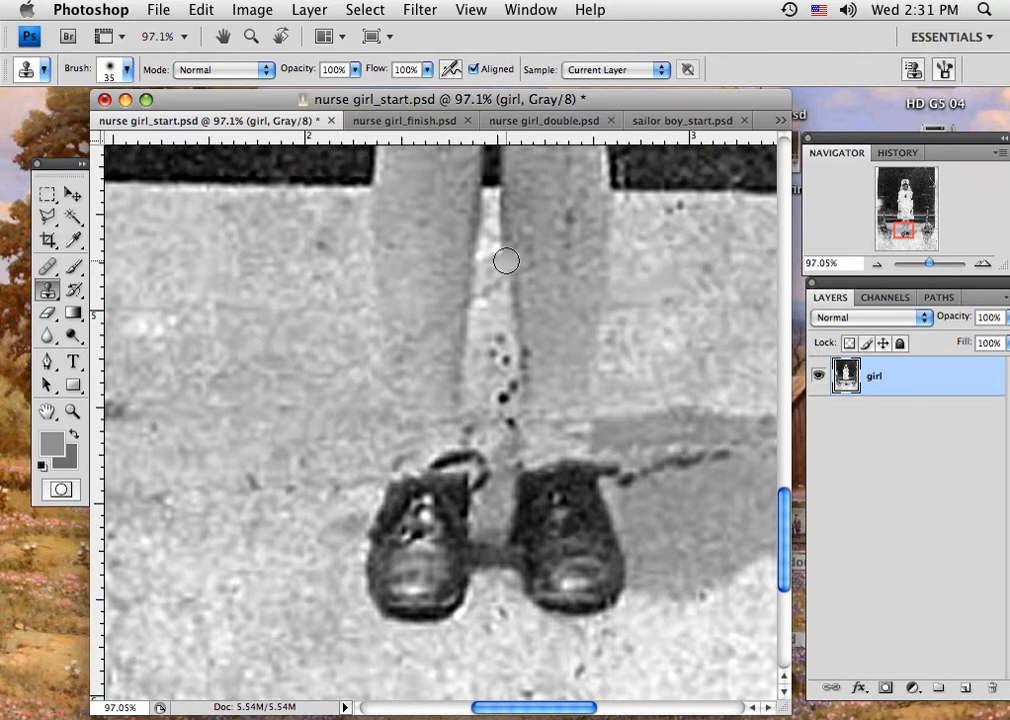
pyautogui.moveTo(487, 258)
pyautogui.mouseDown()
pyautogui.moveTo(484, 298)
pyautogui.moveTo(492, 273)
pyautogui.moveTo(496, 390)
pyautogui.mouseUp()
pyautogui.keyDown('alt'); pyautogui.click(680, 361); pyautogui.keyUp('alt')
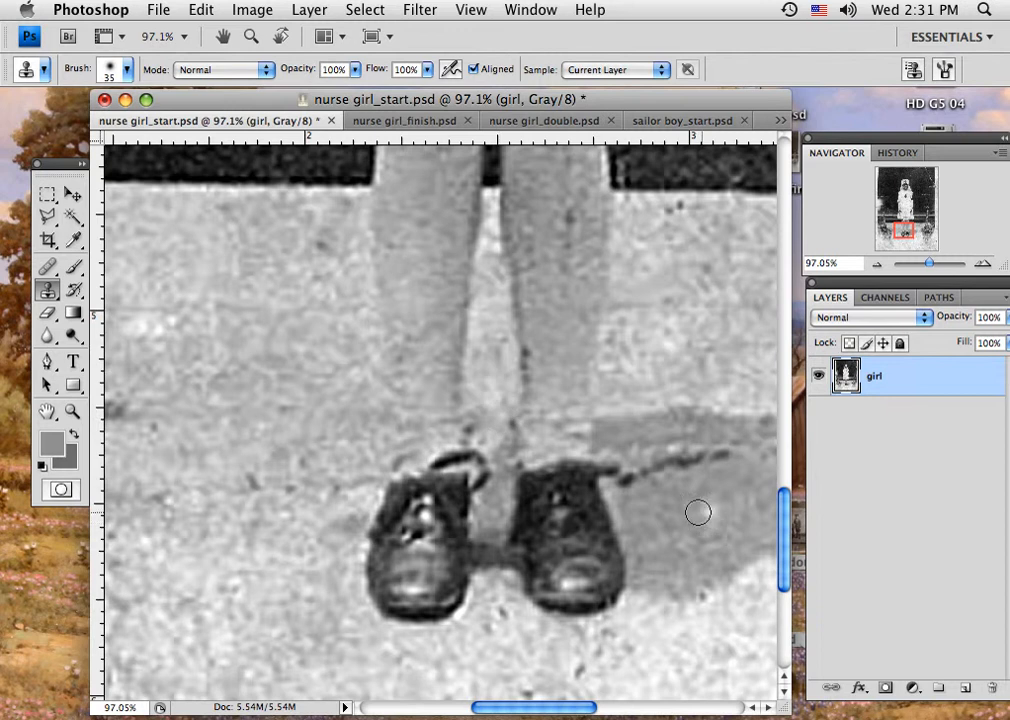
pyautogui.moveTo(699, 509)
pyautogui.mouseDown()
pyautogui.moveTo(557, 516)
pyautogui.moveTo(530, 494)
pyautogui.moveTo(471, 485)
pyautogui.moveTo(482, 460)
pyautogui.moveTo(561, 455)
pyautogui.moveTo(556, 462)
pyautogui.mouseUp()
pyautogui.keyDown('alt'); pyautogui.click(532, 527); pyautogui.keyUp('alt')
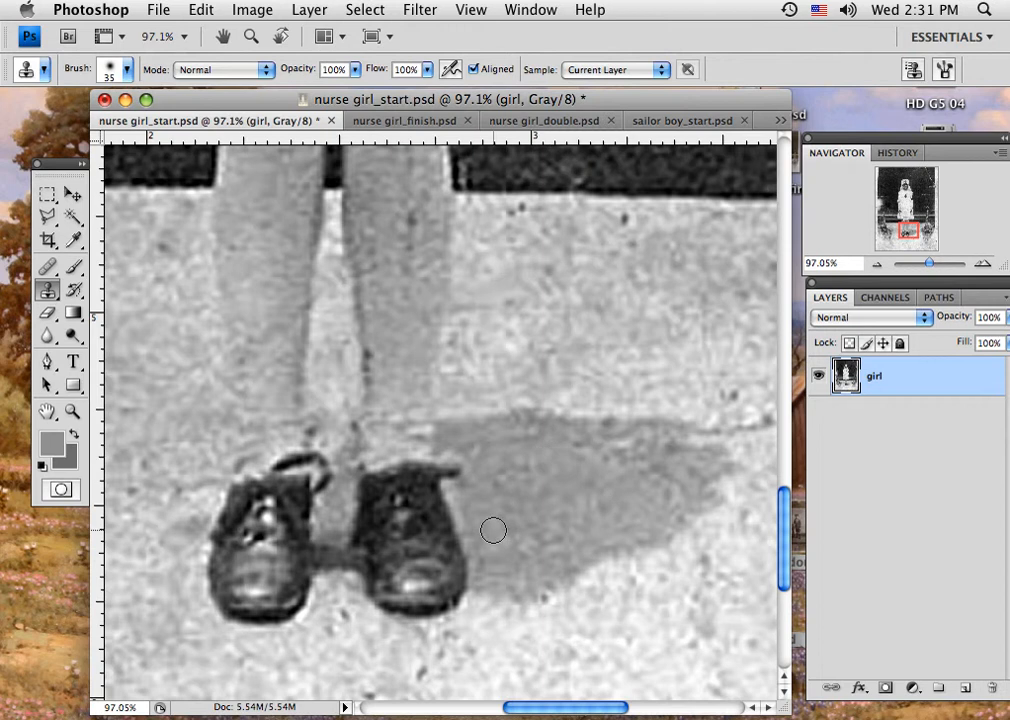
# Clone clean pavement over the dark specks below the girl's shoes and the one at the lower edge of her shadow
pyautogui.moveTo(494, 527); pyautogui.dragTo(572, 373)
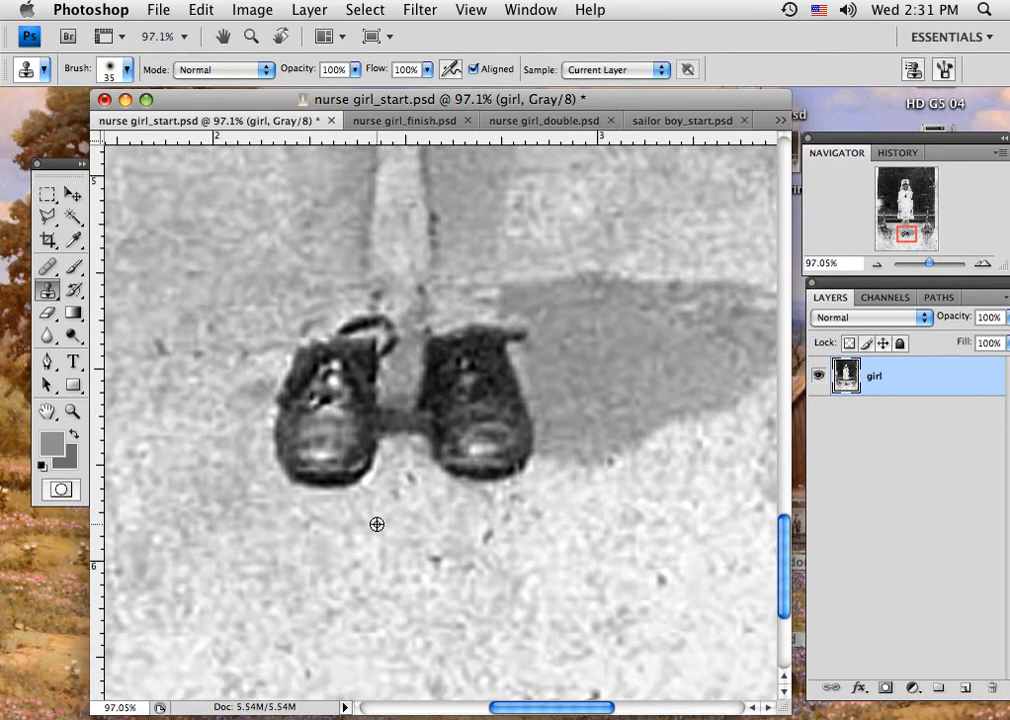
pyautogui.keyDown('alt'); pyautogui.click(390, 501); pyautogui.keyUp('alt')
pyautogui.click(407, 482)
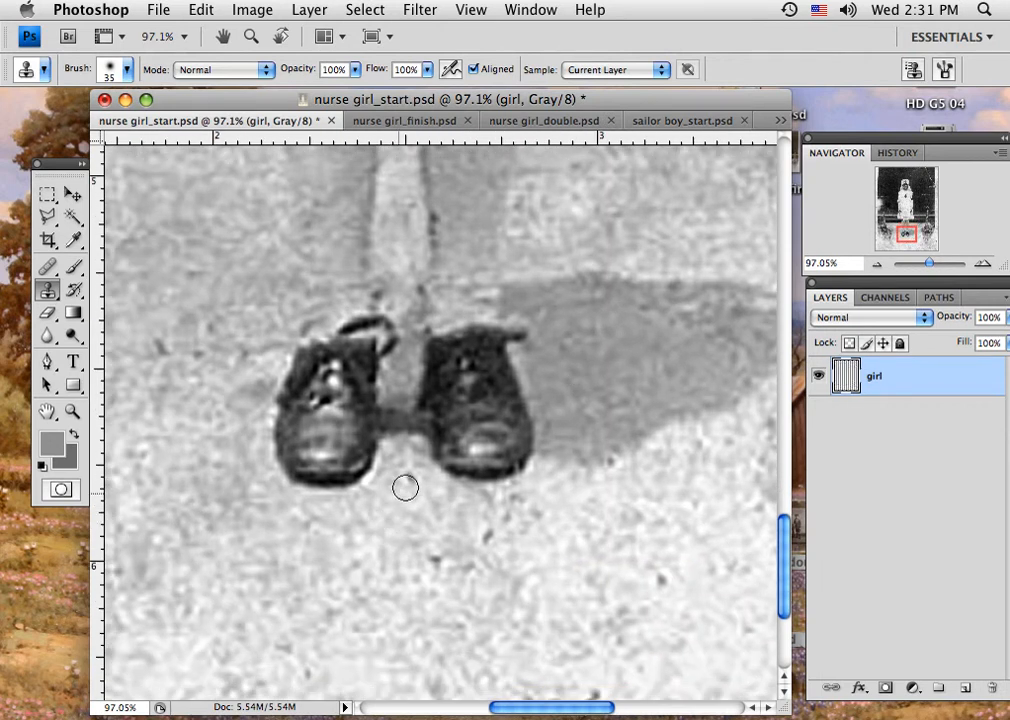
pyautogui.click(434, 560)
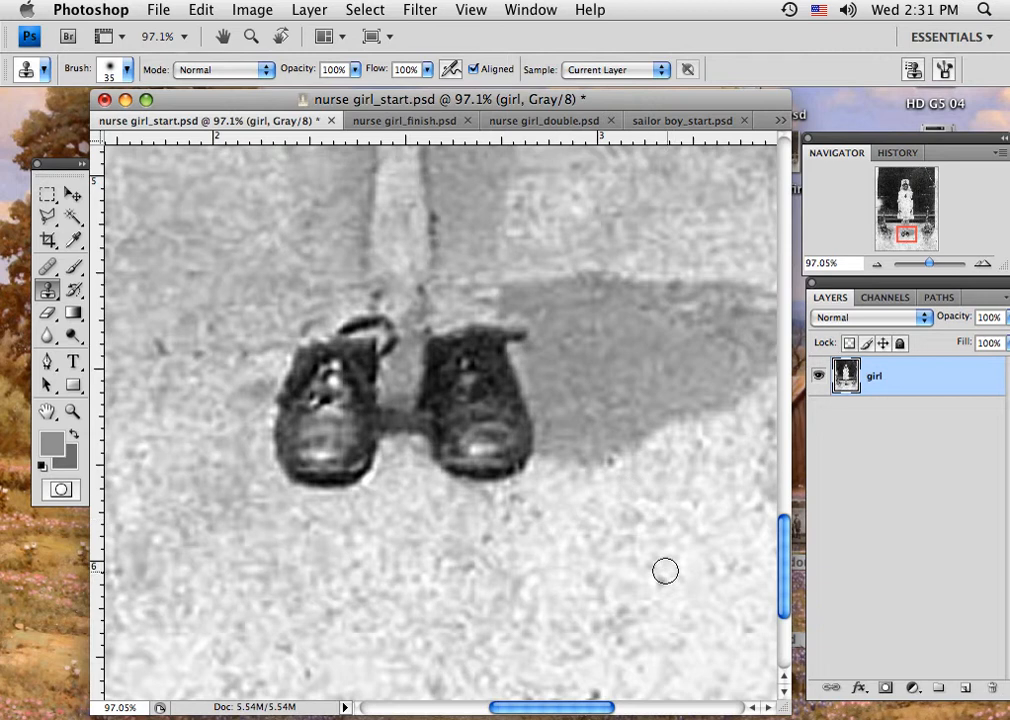
pyautogui.keyDown('alt'); pyautogui.click(654, 431); pyautogui.keyUp('alt')
pyautogui.click(611, 458)
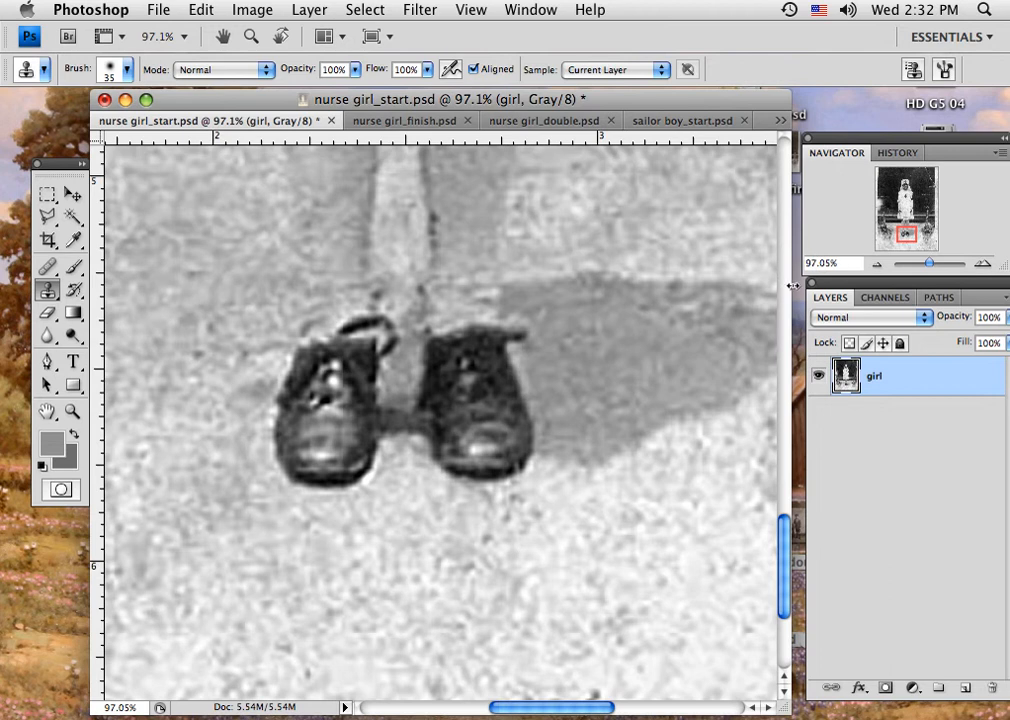
# With a 45 px soft clone brush, remove the dark crack and white fleck above the light rail and the scratches just below it
pyautogui.moveTo(901, 237); pyautogui.dragTo(884, 213)
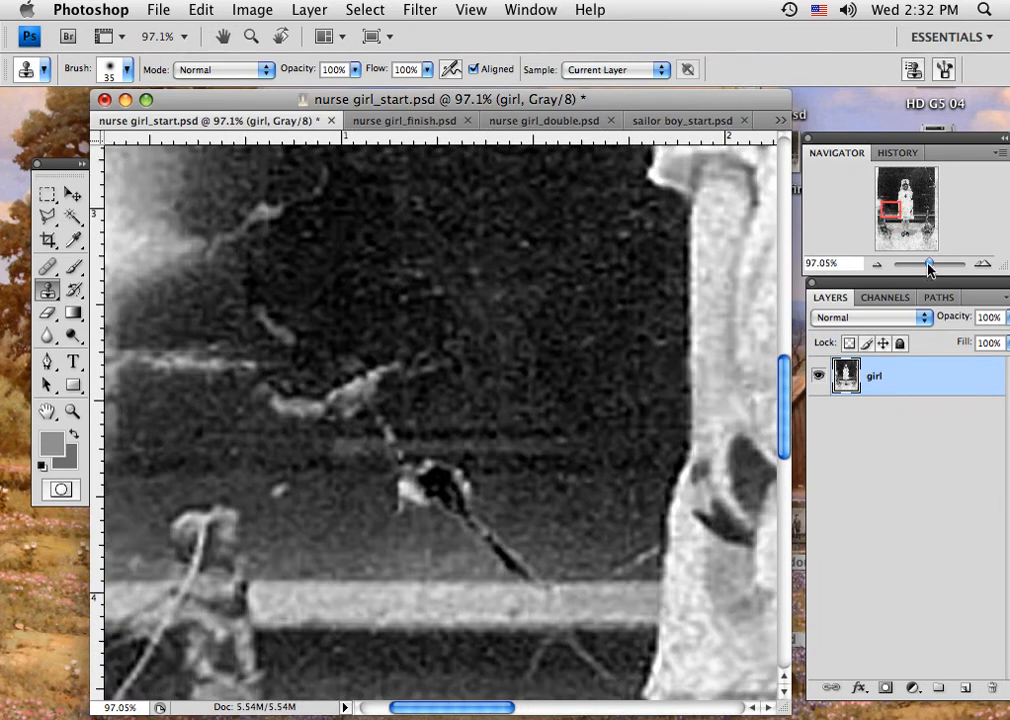
pyautogui.moveTo(928, 269); pyautogui.dragTo(924, 269)
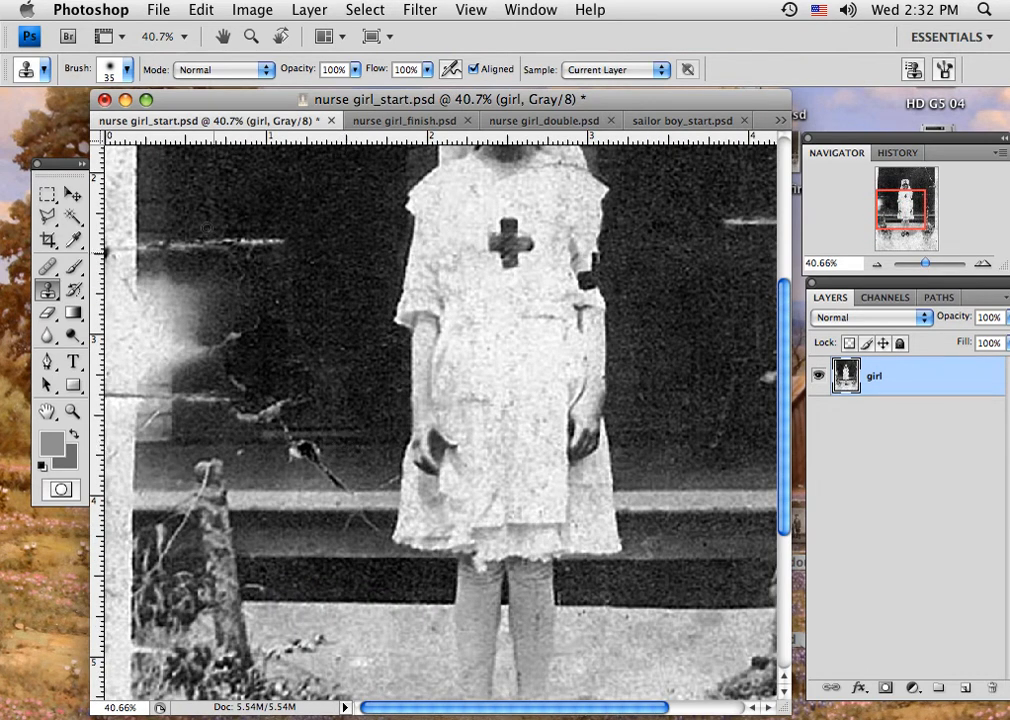
pyautogui.click(112, 74)
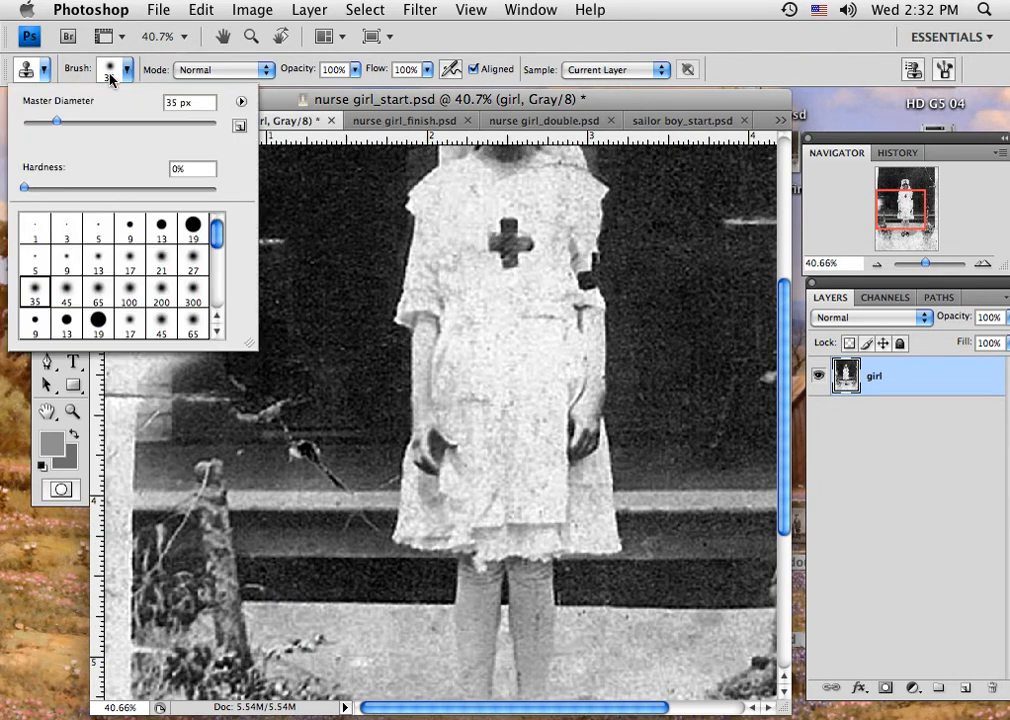
pyautogui.click(60, 291)
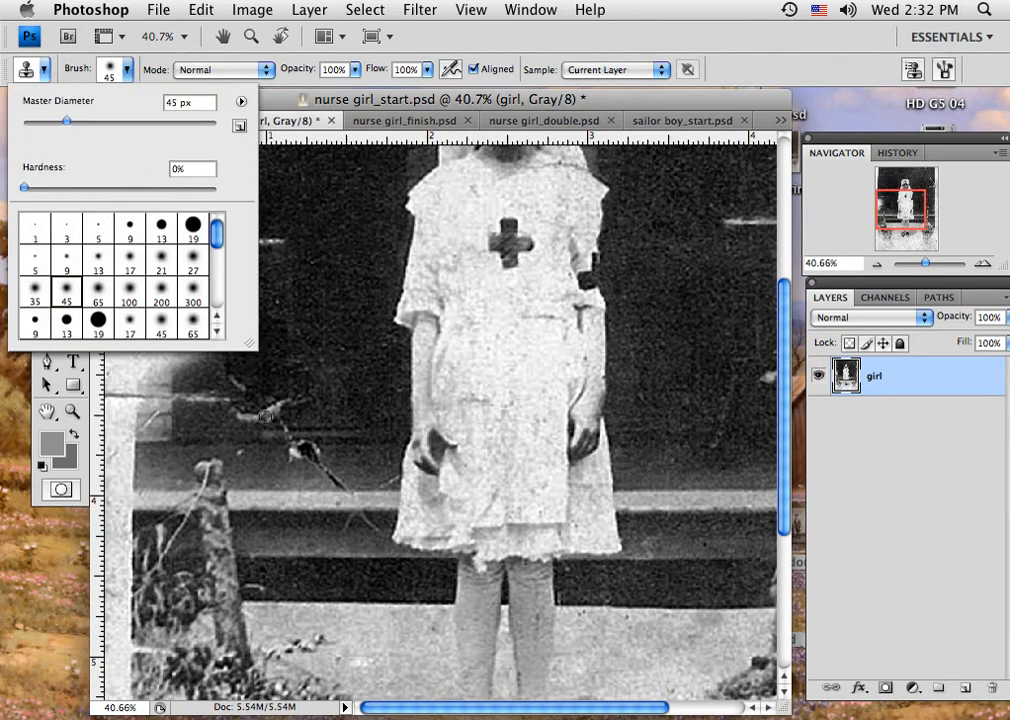
pyautogui.keyDown('alt'); pyautogui.click(370, 443); pyautogui.keyUp('alt')
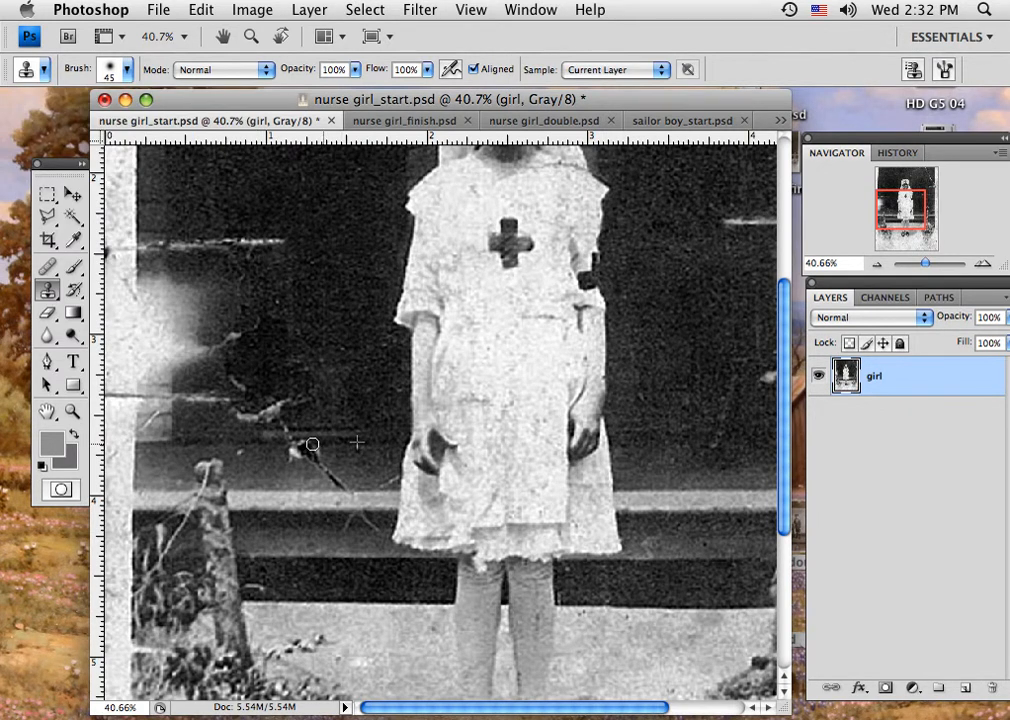
pyautogui.moveTo(312, 444)
pyautogui.mouseDown()
pyautogui.moveTo(293, 451)
pyautogui.moveTo(318, 454)
pyautogui.moveTo(328, 475)
pyautogui.mouseUp()
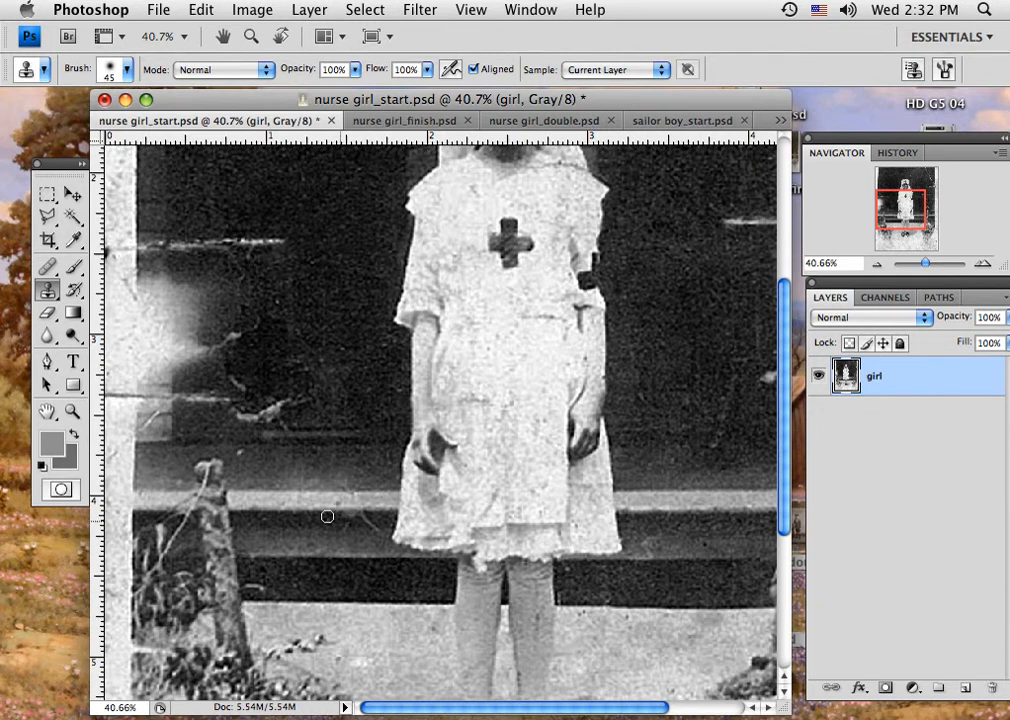
pyautogui.moveTo(323, 516); pyautogui.dragTo(303, 514)
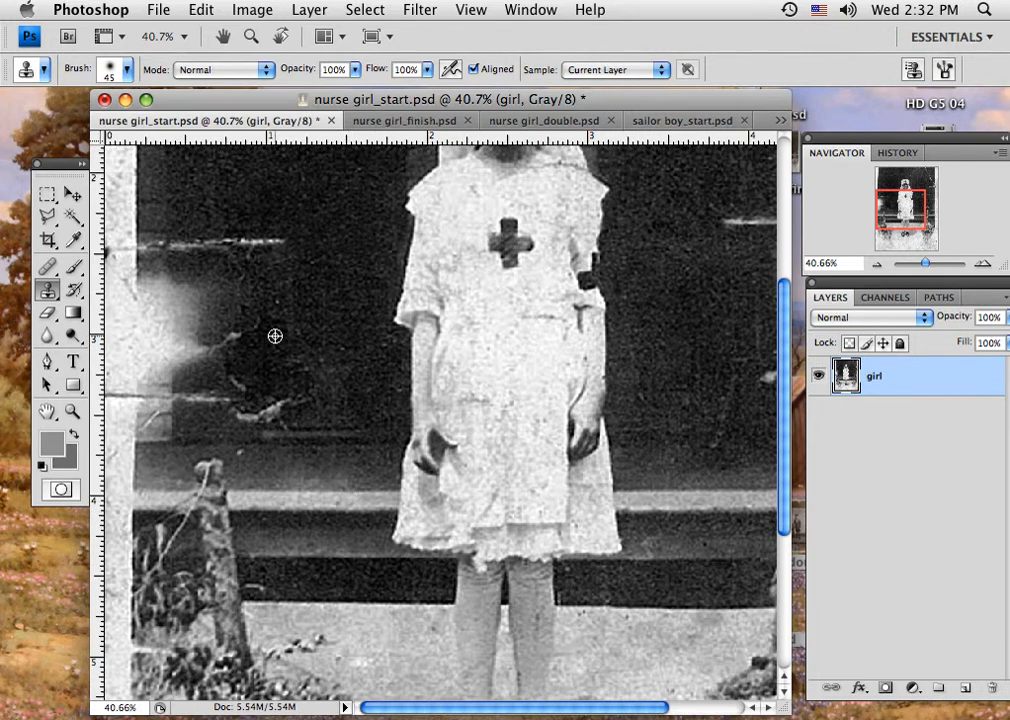
# Clone dark background over the branching white scratches and the outer end of the upper horizontal crease left of the girl
pyautogui.moveTo(273, 407)
pyautogui.mouseDown()
pyautogui.moveTo(282, 409)
pyautogui.moveTo(253, 413)
pyautogui.moveTo(261, 418)
pyautogui.mouseUp()
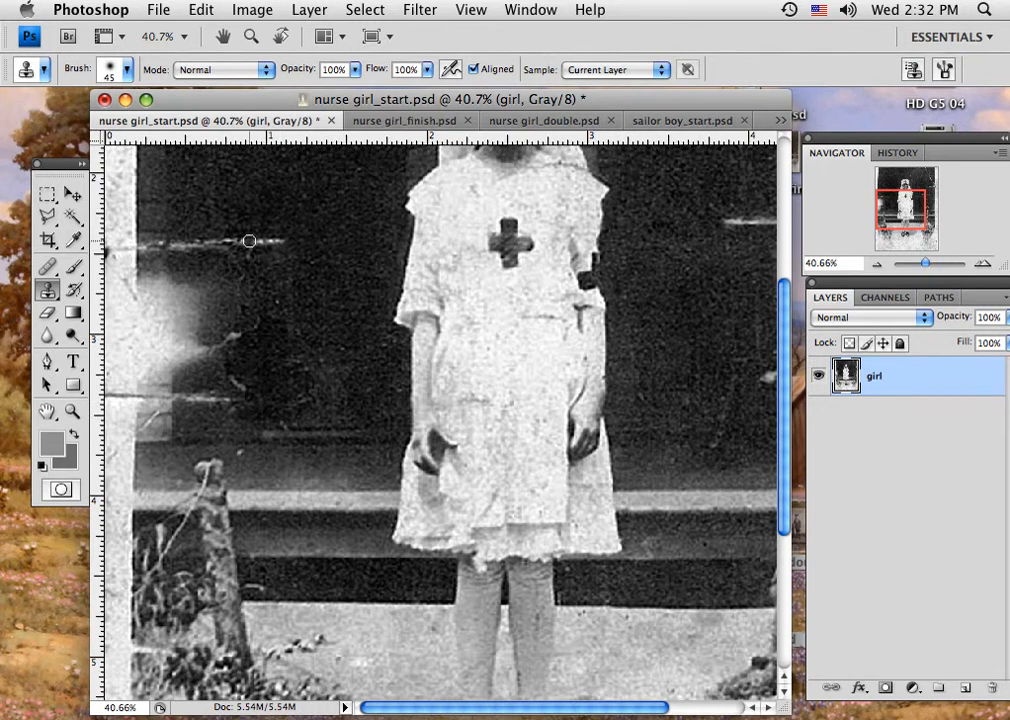
pyautogui.moveTo(278, 240)
pyautogui.mouseDown()
pyautogui.moveTo(181, 242)
pyautogui.moveTo(243, 268)
pyautogui.mouseUp()
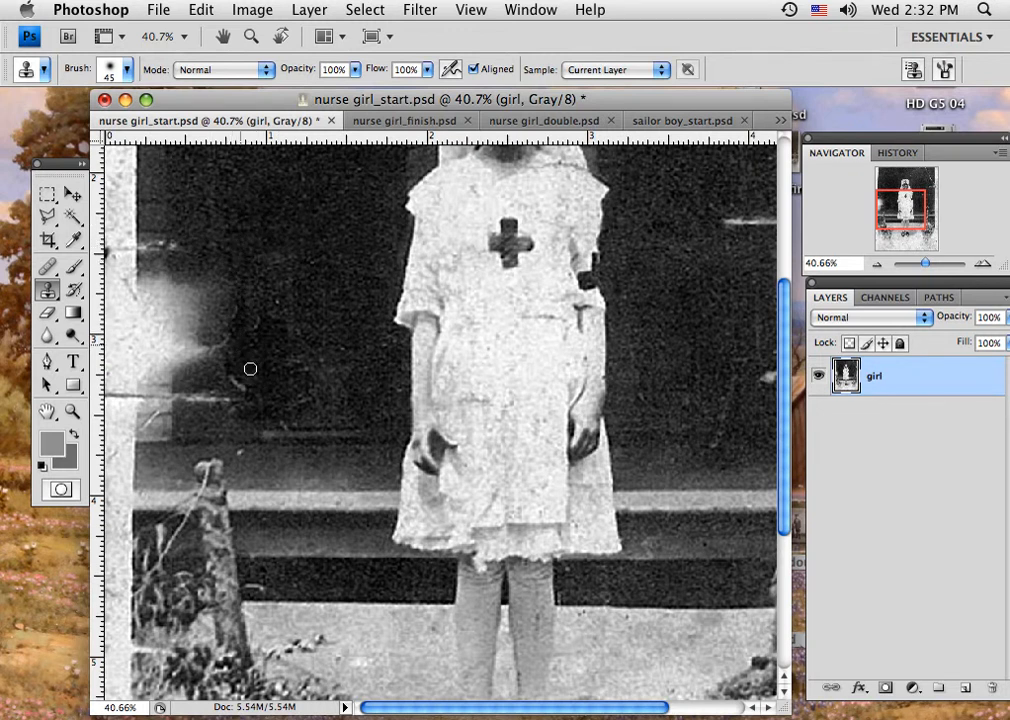
pyautogui.moveTo(241, 372)
pyautogui.mouseDown()
pyautogui.moveTo(232, 415)
pyautogui.moveTo(241, 383)
pyautogui.moveTo(381, 402)
pyautogui.moveTo(323, 415)
pyautogui.mouseUp()
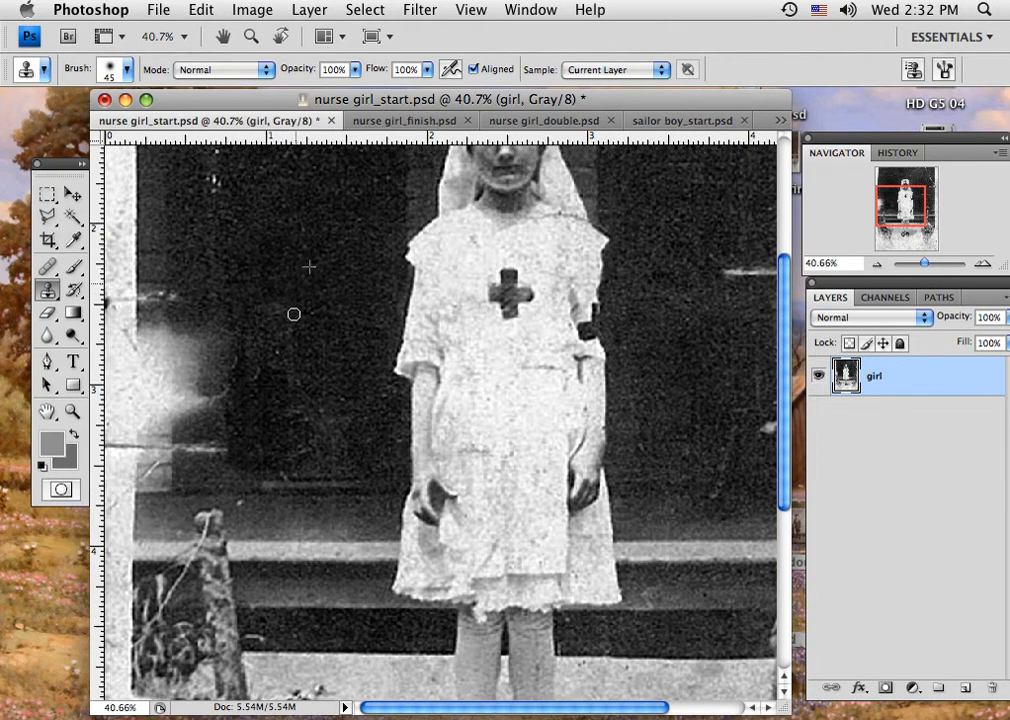
# With a 65 px soft clone brush, cover the white faded blotch and creases along the photo's left border and rebuild the border edge
pyautogui.moveTo(304, 300); pyautogui.dragTo(299, 367)
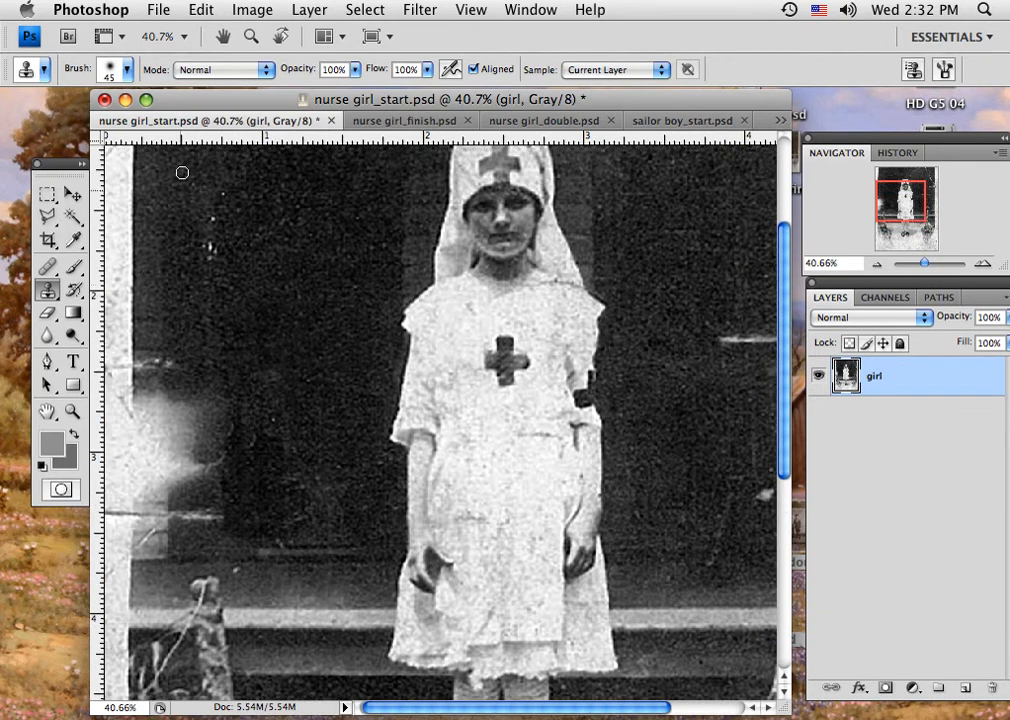
pyautogui.click(127, 69)
pyautogui.click(97, 291)
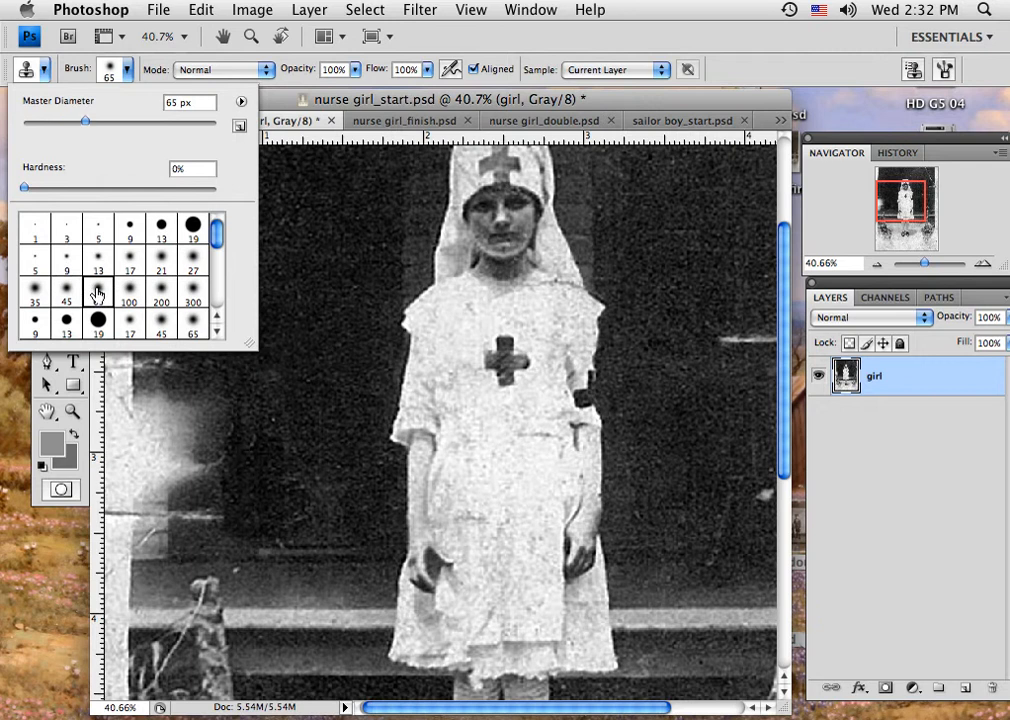
pyautogui.click(308, 146)
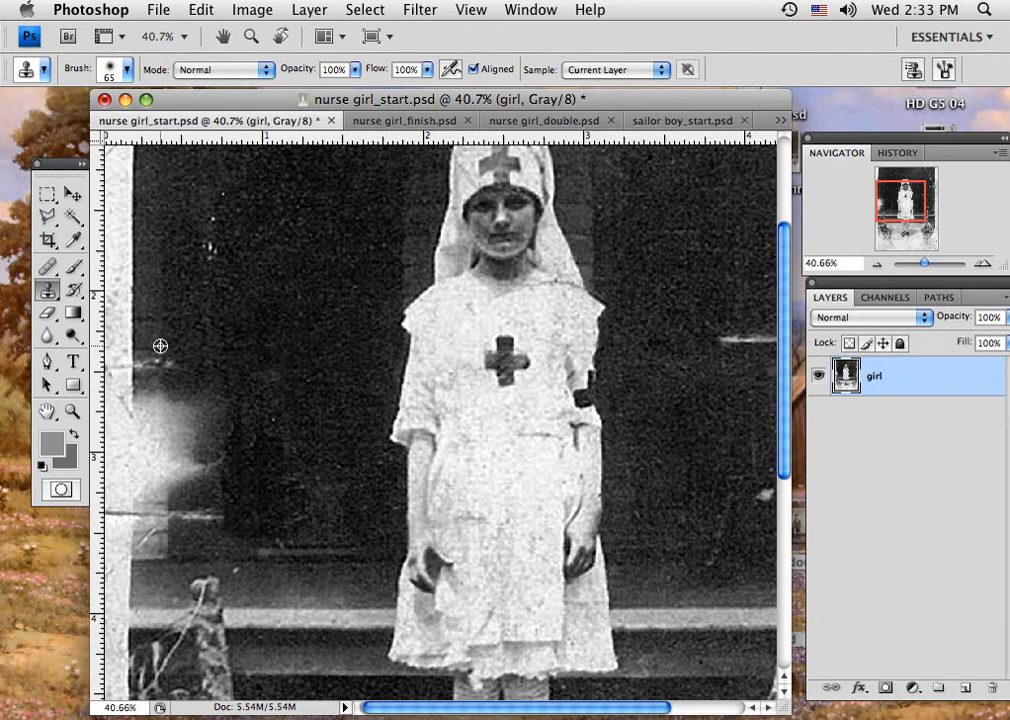
pyautogui.moveTo(160, 347)
pyautogui.mouseDown()
pyautogui.moveTo(149, 381)
pyautogui.moveTo(139, 375)
pyautogui.moveTo(142, 392)
pyautogui.moveTo(172, 406)
pyautogui.moveTo(175, 422)
pyautogui.moveTo(184, 406)
pyautogui.moveTo(189, 421)
pyautogui.moveTo(167, 402)
pyautogui.moveTo(147, 406)
pyautogui.moveTo(142, 455)
pyautogui.moveTo(177, 467)
pyautogui.moveTo(202, 406)
pyautogui.moveTo(198, 454)
pyautogui.moveTo(180, 476)
pyautogui.moveTo(150, 449)
pyautogui.mouseUp()
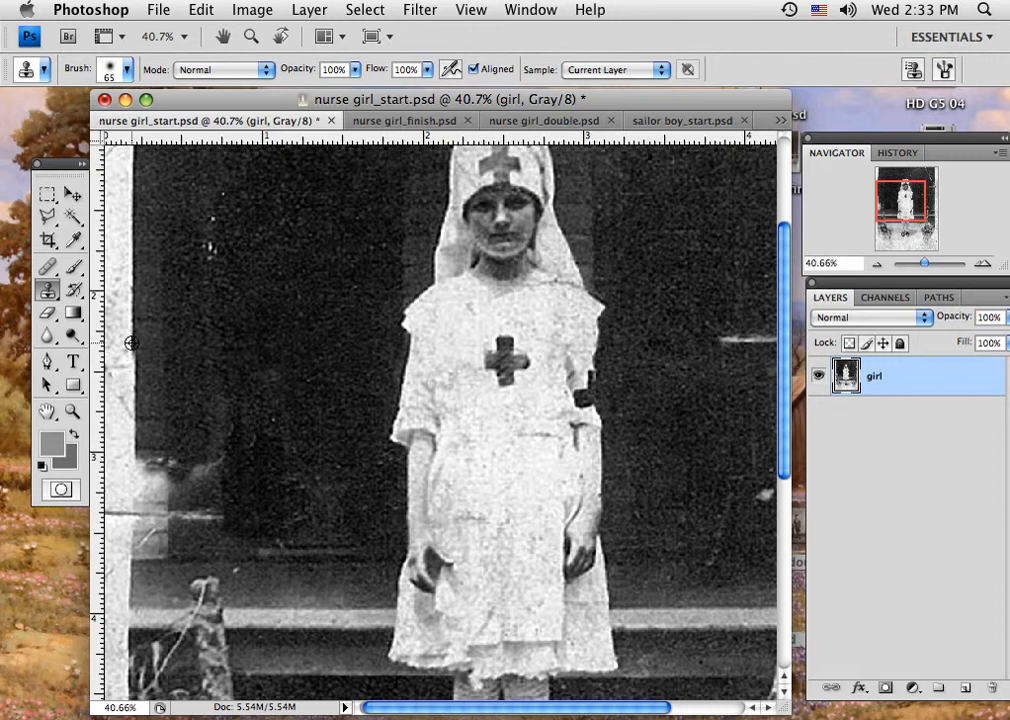
pyautogui.moveTo(133, 343); pyautogui.dragTo(125, 450)
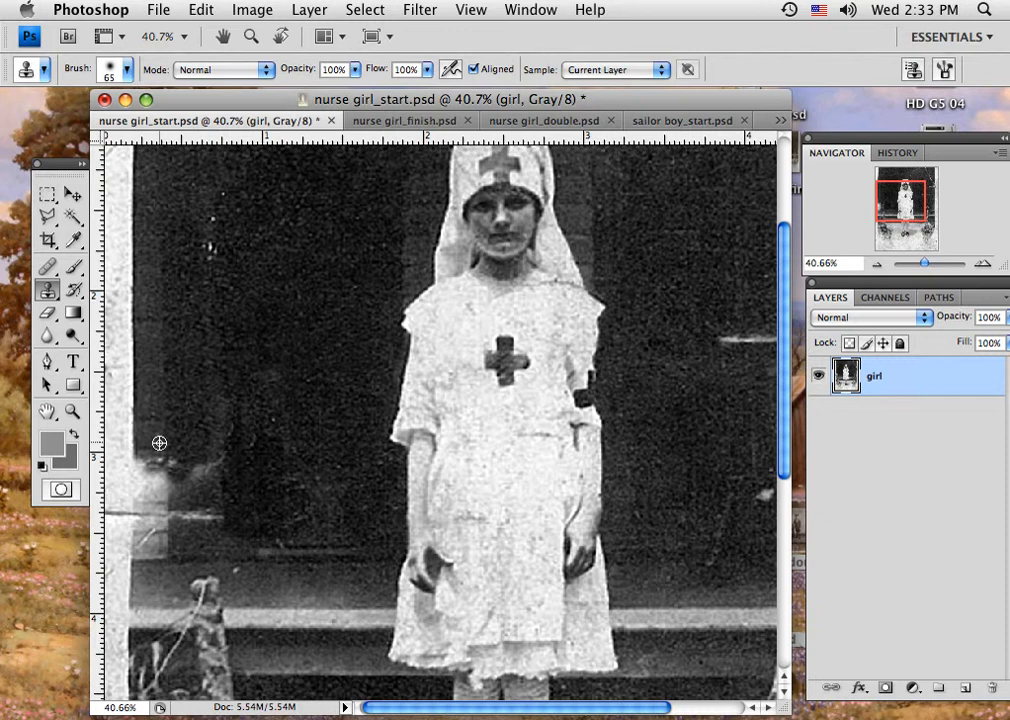
pyautogui.moveTo(163, 446)
pyautogui.mouseDown()
pyautogui.moveTo(160, 501)
pyautogui.moveTo(156, 478)
pyautogui.moveTo(147, 494)
pyautogui.moveTo(147, 463)
pyautogui.moveTo(145, 550)
pyautogui.moveTo(148, 540)
pyautogui.moveTo(168, 548)
pyautogui.moveTo(169, 514)
pyautogui.moveTo(198, 453)
pyautogui.moveTo(206, 519)
pyautogui.moveTo(177, 520)
pyautogui.moveTo(212, 515)
pyautogui.mouseUp()
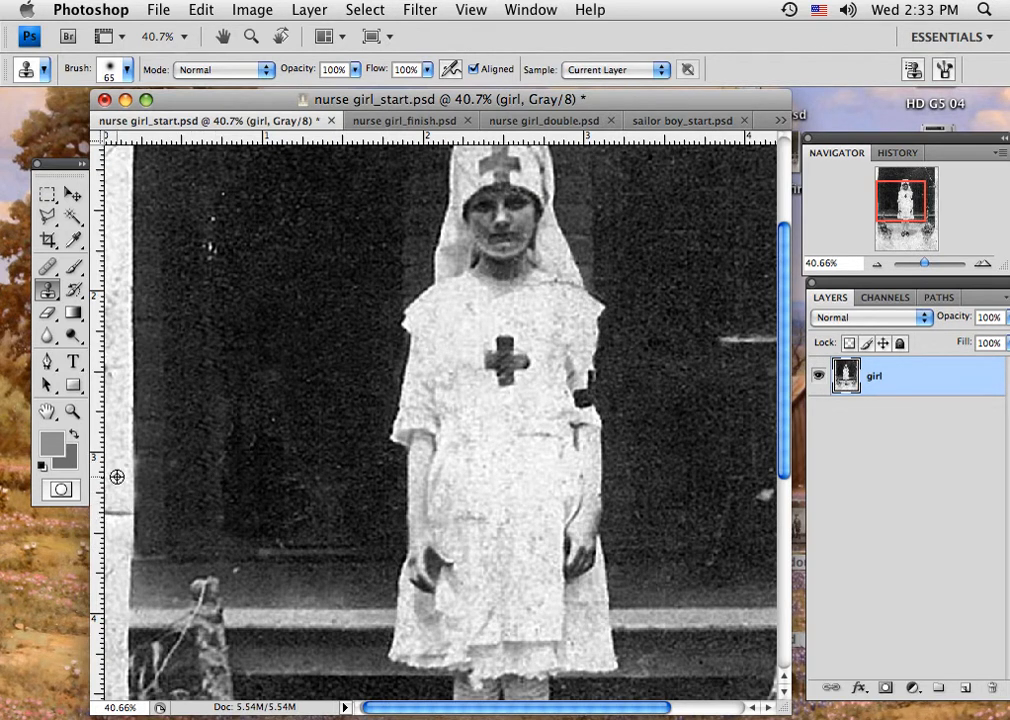
# Clone out the remaining crease on the white left border and the white specks in the dark background level with the girl's head
pyautogui.keyDown('alt'); pyautogui.click(116, 480); pyautogui.keyUp('alt')
pyautogui.moveTo(115, 511); pyautogui.dragTo(121, 510)
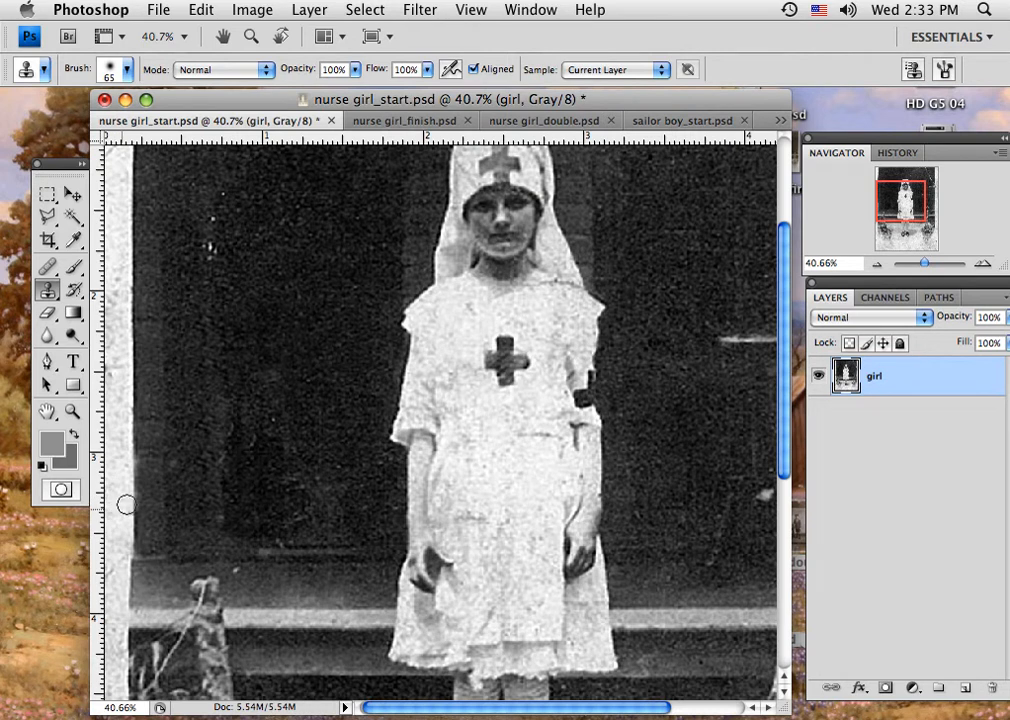
pyautogui.keyDown('alt'); pyautogui.click(212, 172); pyautogui.keyUp('alt')
pyautogui.moveTo(209, 213); pyautogui.dragTo(212, 246)
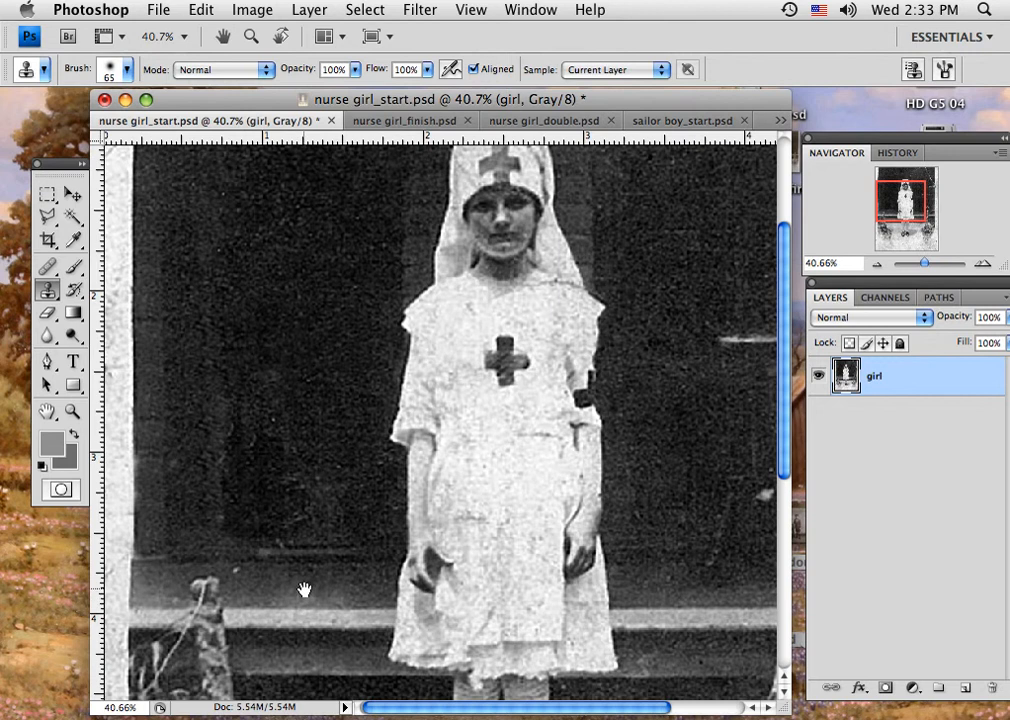
# Clone out the small white fleck in the background just above the wooden post on the photo's left side
pyautogui.moveTo(304, 591); pyautogui.dragTo(352, 428)
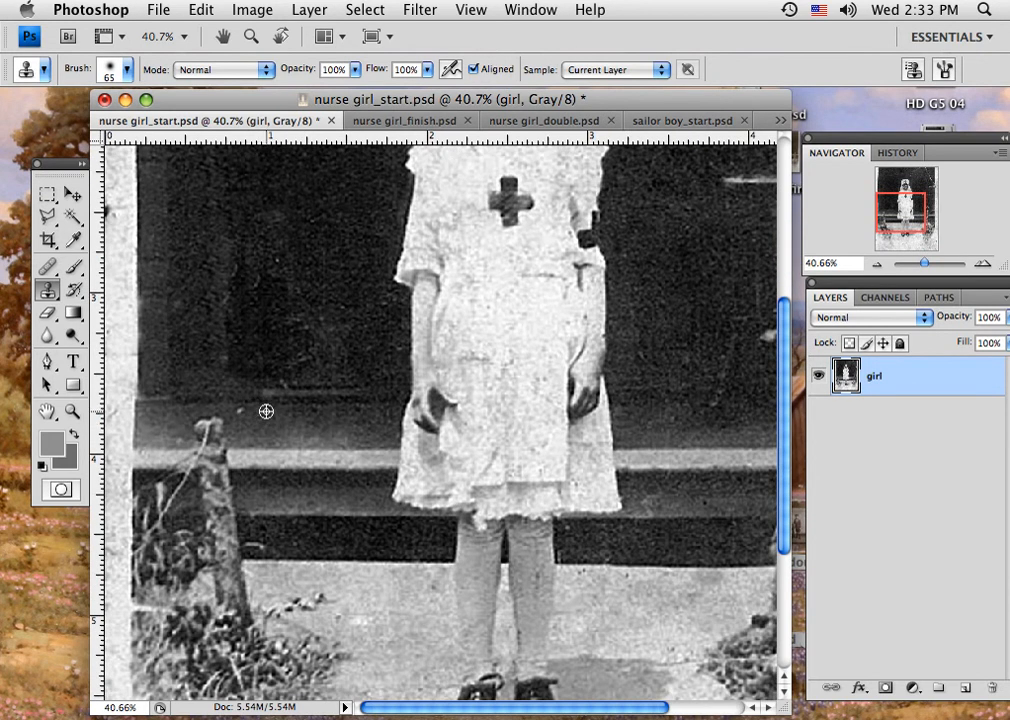
pyautogui.keyDown('alt'); pyautogui.click(265, 411); pyautogui.keyUp('alt')
pyautogui.click(242, 412)
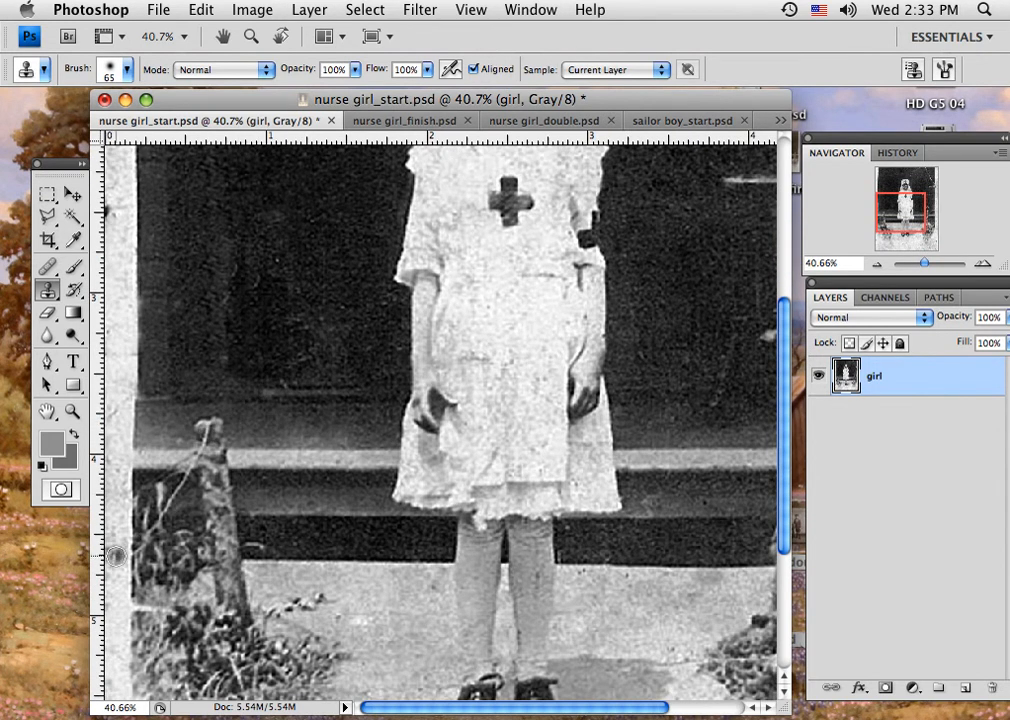
# Clone out the horizontal crease running from the tip of the girl's shadow across the pavement and through the flowering bush
pyautogui.moveTo(495, 570); pyautogui.dragTo(310, 492)
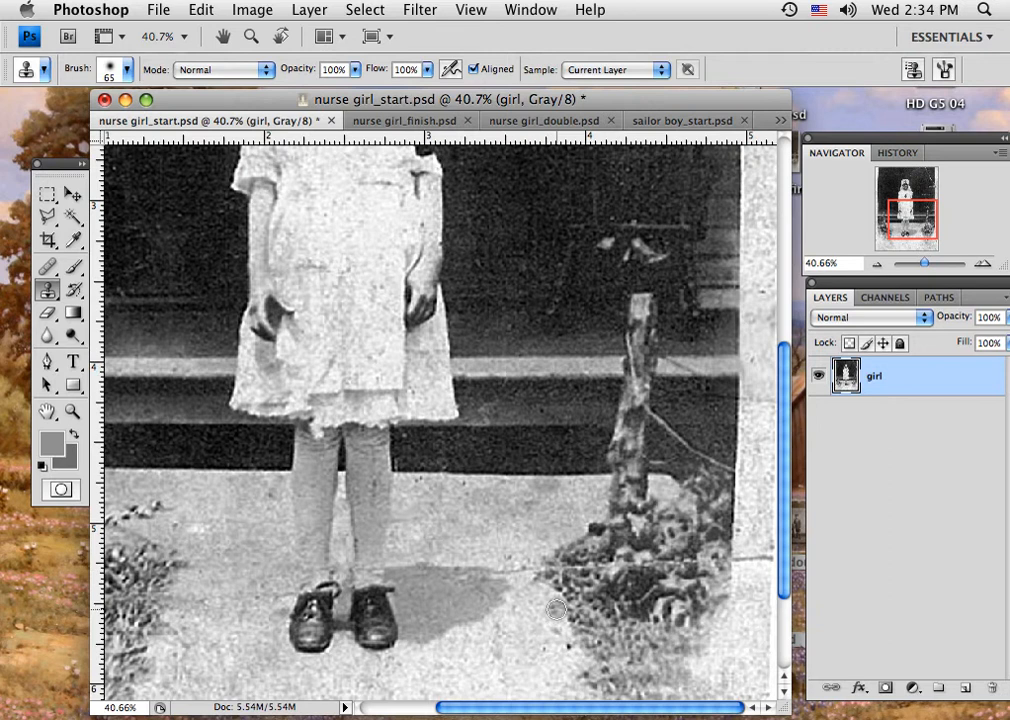
pyautogui.keyDown('alt'); pyautogui.click(519, 541); pyautogui.keyUp('alt')
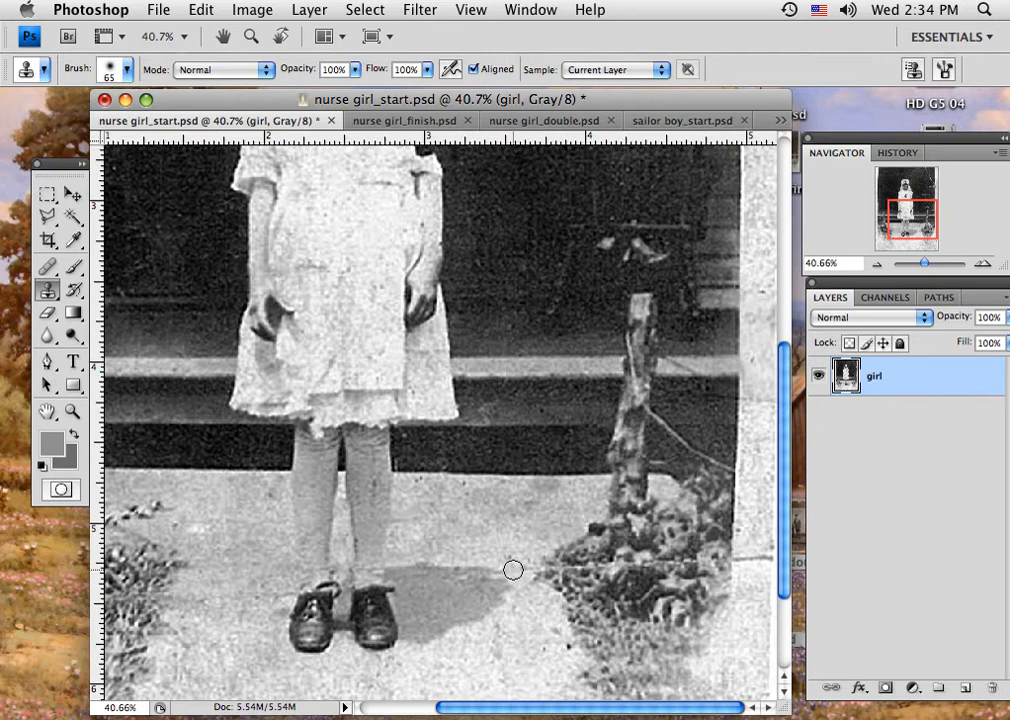
pyautogui.moveTo(514, 569); pyautogui.dragTo(528, 571)
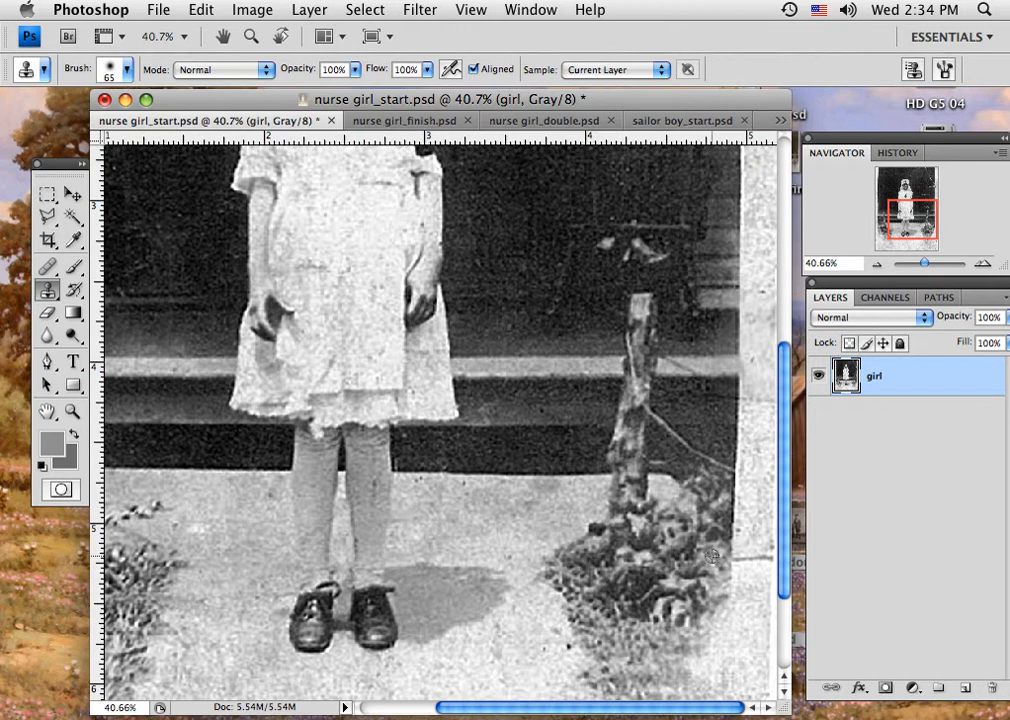
# Clone out the horizontal crease and the dark spots on the photo's white right border, beside and below the flowering bush
pyautogui.moveTo(700, 510); pyautogui.dragTo(700, 508)
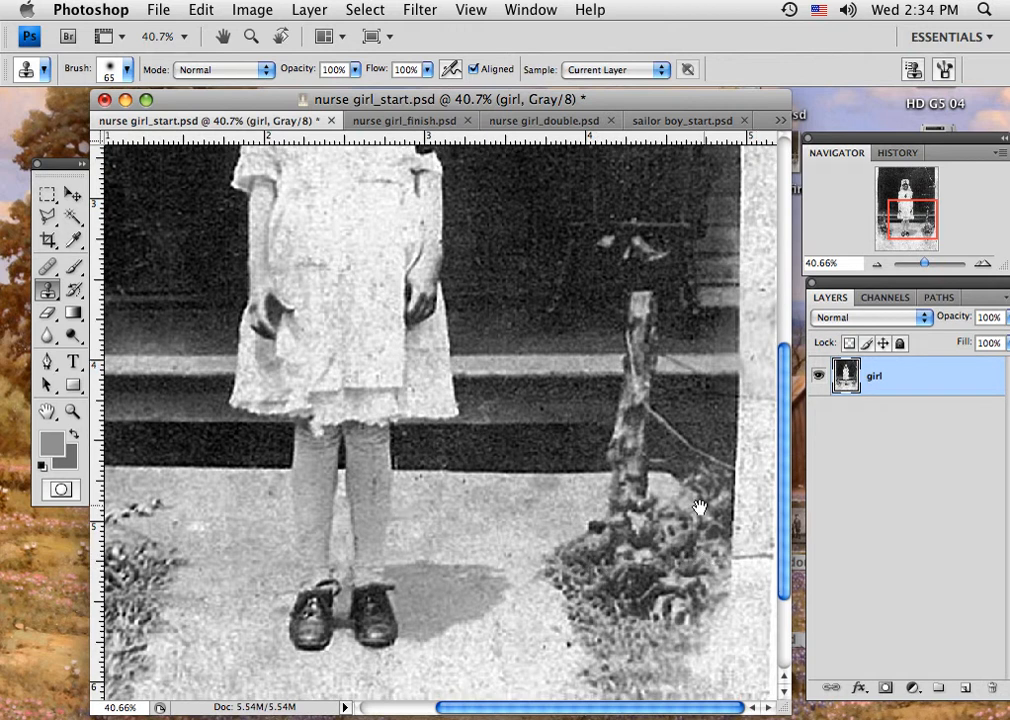
pyautogui.moveTo(754, 553)
pyautogui.mouseDown()
pyautogui.moveTo(762, 565)
pyautogui.moveTo(763, 554)
pyautogui.moveTo(740, 557)
pyautogui.moveTo(746, 546)
pyautogui.moveTo(743, 562)
pyautogui.moveTo(798, 680)
pyautogui.mouseUp()
pyautogui.keyDown('alt'); pyautogui.click(760, 518); pyautogui.keyUp('alt')
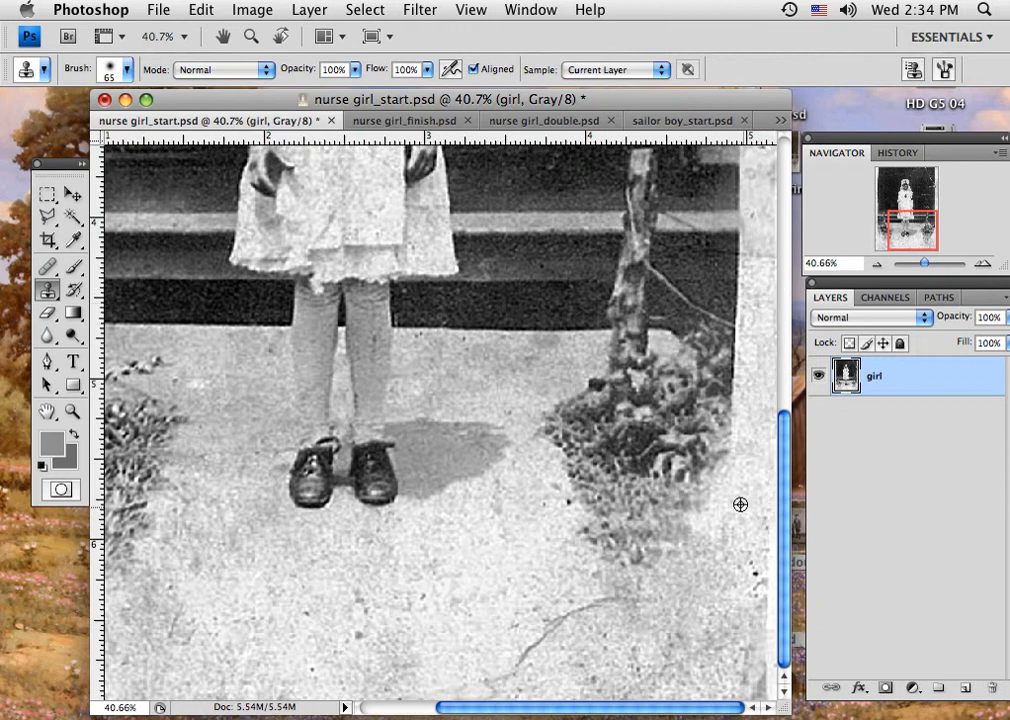
pyautogui.moveTo(748, 564)
pyautogui.mouseDown()
pyautogui.moveTo(764, 535)
pyautogui.moveTo(761, 600)
pyautogui.moveTo(772, 617)
pyautogui.moveTo(738, 605)
pyautogui.moveTo(757, 620)
pyautogui.moveTo(772, 693)
pyautogui.mouseUp()
pyautogui.keyDown('alt'); pyautogui.click(739, 604); pyautogui.keyUp('alt')
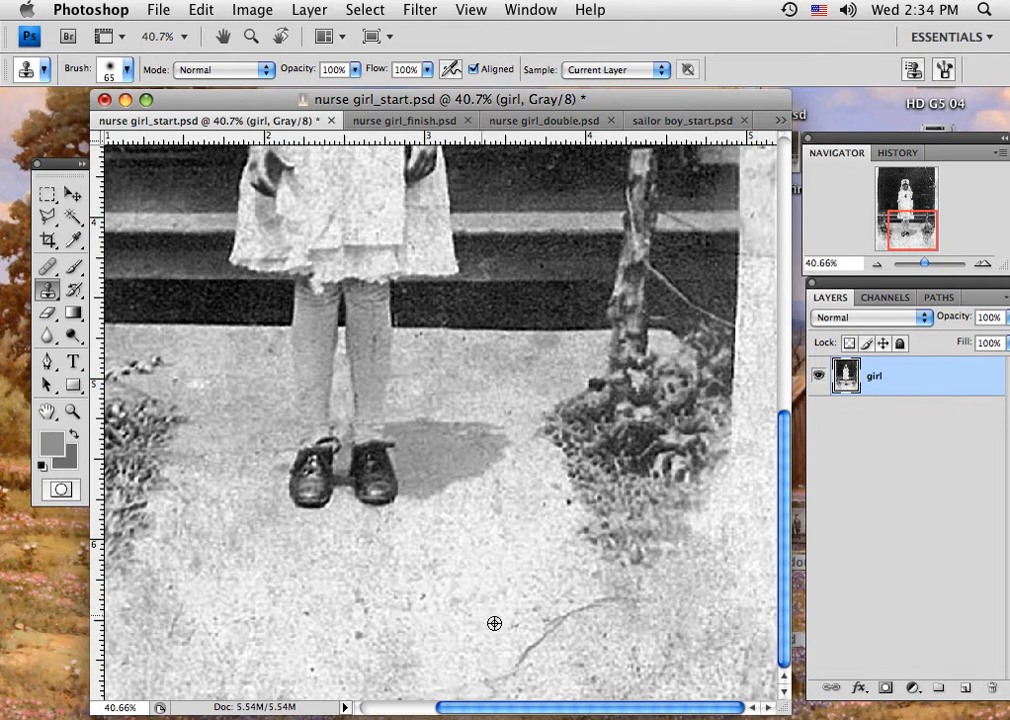
# Clone out the curved crack in the pavement below the flowering bush and the dark specks below the girl's shoes
pyautogui.moveTo(498, 660)
pyautogui.mouseDown()
pyautogui.moveTo(505, 669)
pyautogui.moveTo(575, 609)
pyautogui.mouseUp()
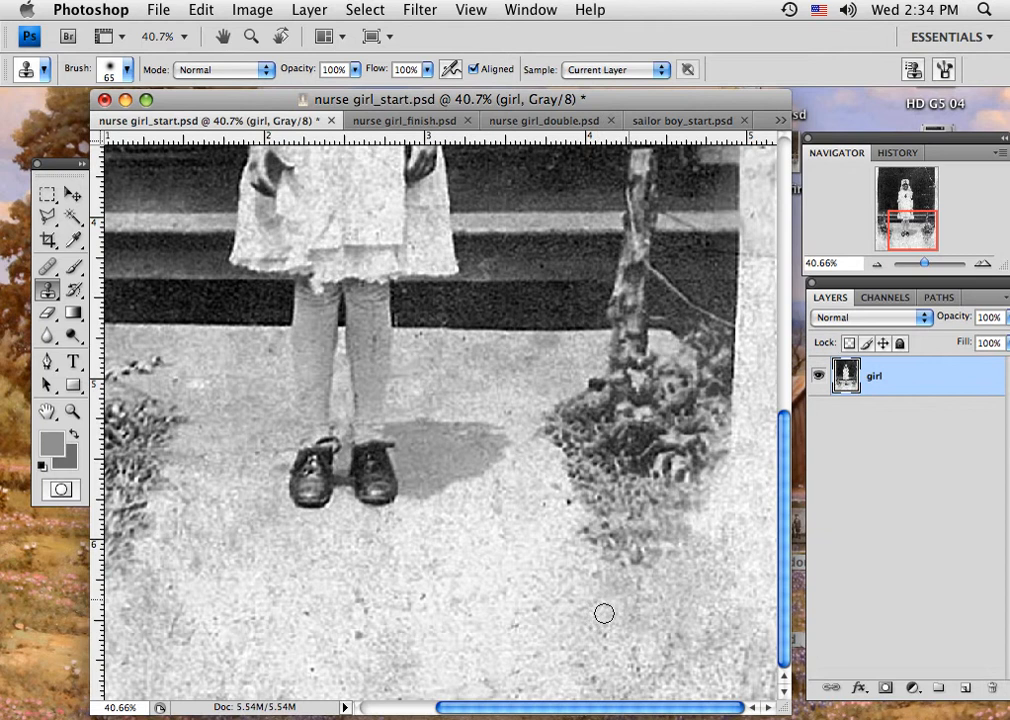
pyautogui.keyDown('alt'); pyautogui.click(328, 579); pyautogui.keyUp('alt')
pyautogui.moveTo(356, 594); pyautogui.dragTo(366, 607)
pyautogui.click(360, 630)
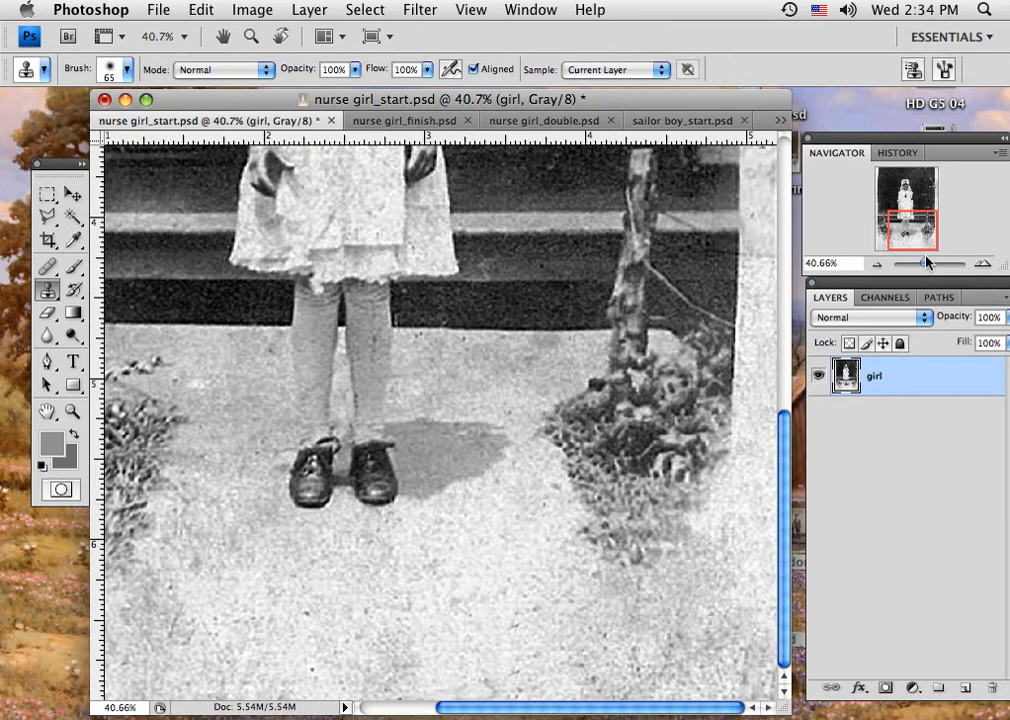
# Clone out the diagonal scratch and the small white fleck in the dark background above the girl's head
pyautogui.moveTo(926, 240); pyautogui.dragTo(946, 176)
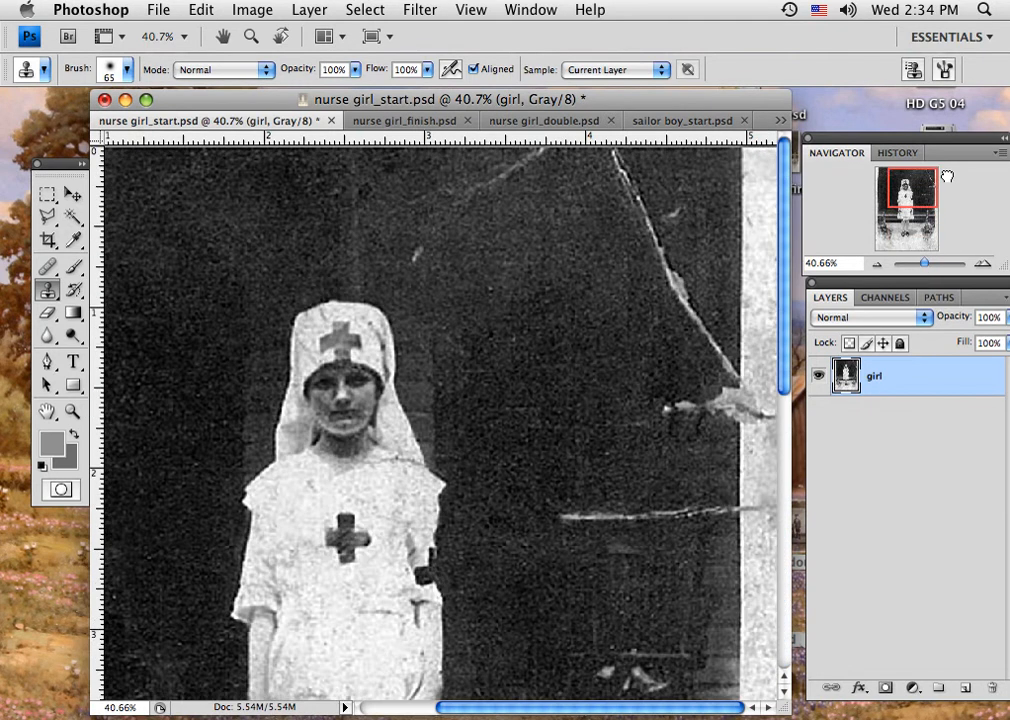
pyautogui.keyDown('alt'); pyautogui.click(453, 247); pyautogui.keyUp('alt')
pyautogui.moveTo(410, 214); pyautogui.dragTo(550, 141)
pyautogui.keyDown('alt'); pyautogui.click(518, 215); pyautogui.keyUp('alt')
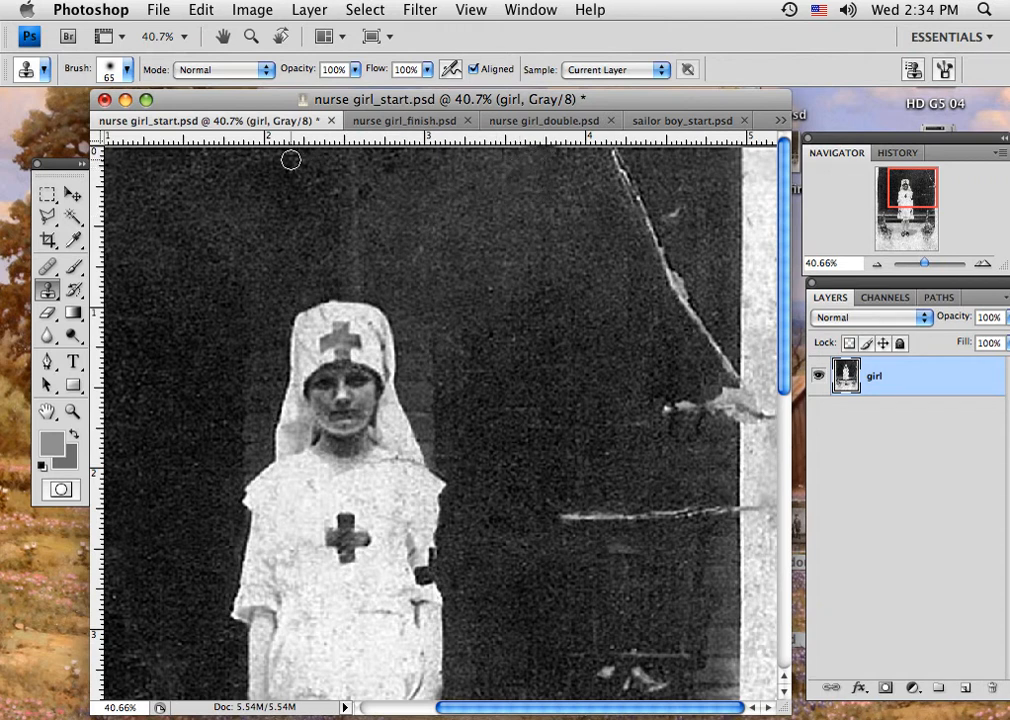
# Clone out the long diagonal crease from the photo's top edge to its right border, including the small fleck beside it
pyautogui.keyDown('alt'); pyautogui.click(577, 171); pyautogui.keyUp('alt')
pyautogui.moveTo(613, 155)
pyautogui.mouseDown()
pyautogui.moveTo(643, 223)
pyautogui.moveTo(675, 204)
pyautogui.moveTo(662, 238)
pyautogui.moveTo(680, 285)
pyautogui.moveTo(665, 286)
pyautogui.moveTo(693, 296)
pyautogui.moveTo(695, 324)
pyautogui.moveTo(726, 360)
pyautogui.mouseUp()
pyautogui.click(684, 203)
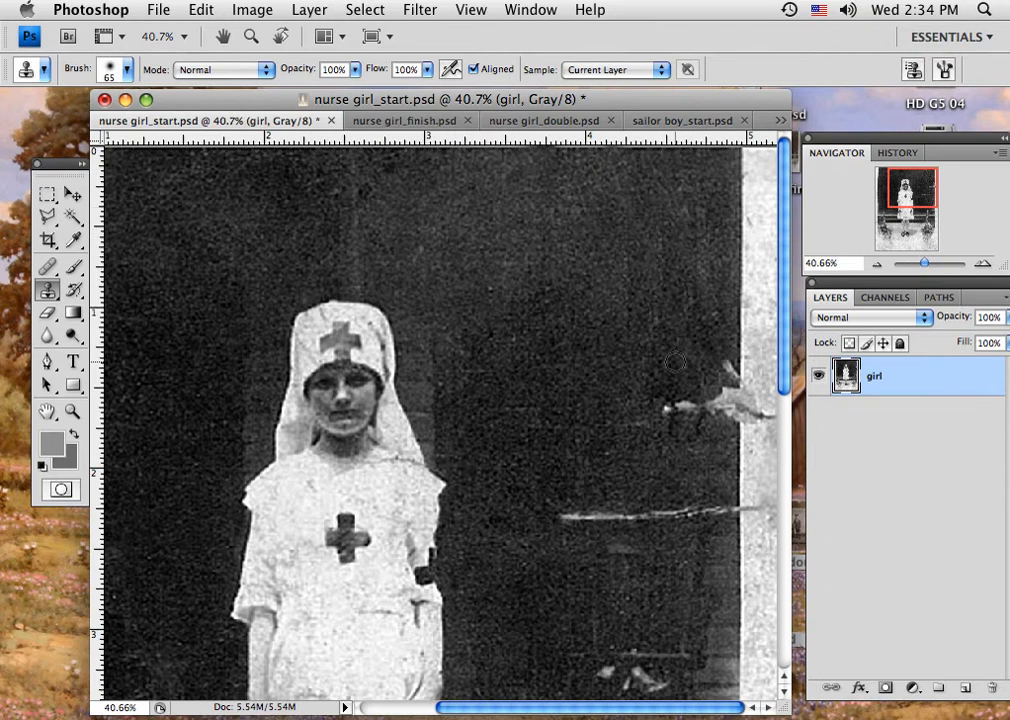
# Cover the white torn blotch at the lower end of the diagonal crease and rebuild the edge of the white right border
pyautogui.keyDown('alt'); pyautogui.click(575, 408); pyautogui.keyUp('alt')
pyautogui.keyDown('alt'); pyautogui.click(649, 367); pyautogui.keyUp('alt')
pyautogui.moveTo(669, 410)
pyautogui.mouseDown()
pyautogui.moveTo(681, 426)
pyautogui.moveTo(711, 422)
pyautogui.moveTo(726, 370)
pyautogui.moveTo(726, 422)
pyautogui.moveTo(727, 375)
pyautogui.mouseUp()
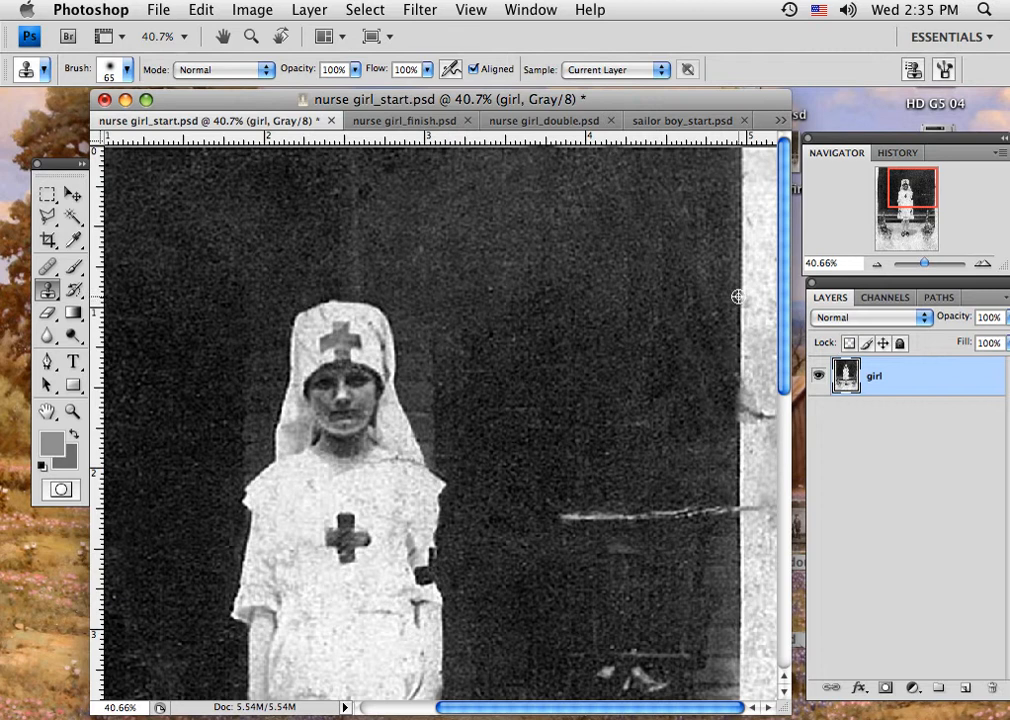
pyautogui.moveTo(738, 323)
pyautogui.mouseDown()
pyautogui.moveTo(733, 386)
pyautogui.moveTo(741, 301)
pyautogui.mouseUp()
pyautogui.keyDown('alt'); pyautogui.click(738, 301); pyautogui.keyUp('alt')
pyautogui.moveTo(738, 370)
pyautogui.mouseDown()
pyautogui.moveTo(737, 417)
pyautogui.moveTo(762, 416)
pyautogui.mouseUp()
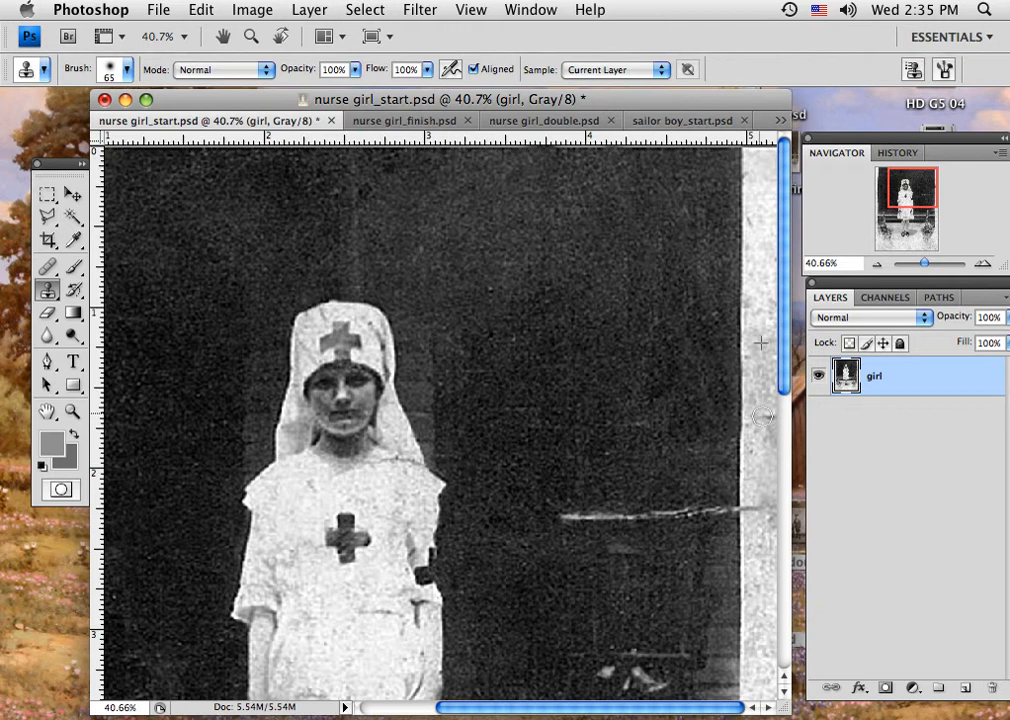
# Clone out the horizontal white crease level with the girl's chest, from the dark background across the right border
pyautogui.keyDown('alt'); pyautogui.click(555, 478); pyautogui.keyUp('alt')
pyautogui.moveTo(558, 512)
pyautogui.mouseDown()
pyautogui.moveTo(721, 508)
pyautogui.moveTo(728, 517)
pyautogui.moveTo(755, 472)
pyautogui.moveTo(756, 509)
pyautogui.mouseUp()
pyautogui.keyDown('alt'); pyautogui.click(753, 470); pyautogui.keyUp('alt')
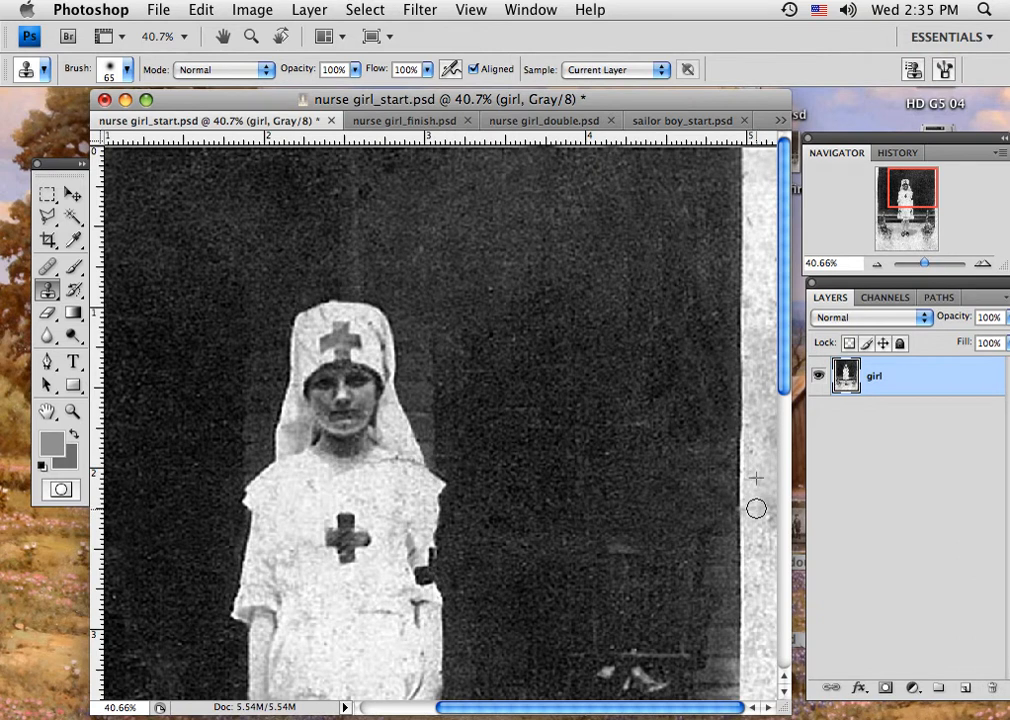
pyautogui.keyDown('alt'); pyautogui.click(738, 470); pyautogui.keyUp('alt')
# With a 100 px soft clone brush, cover the faint scratch in the upper left of the photo's dark background
pyautogui.moveTo(602, 518); pyautogui.dragTo(555, 318)
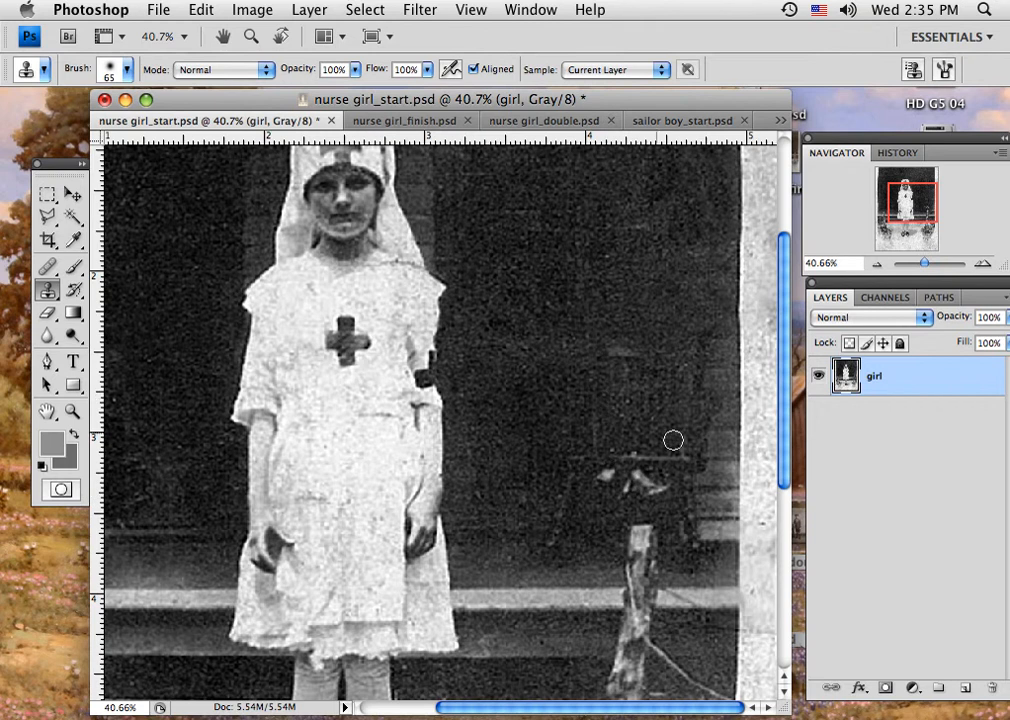
pyautogui.moveTo(925, 264); pyautogui.dragTo(921, 263)
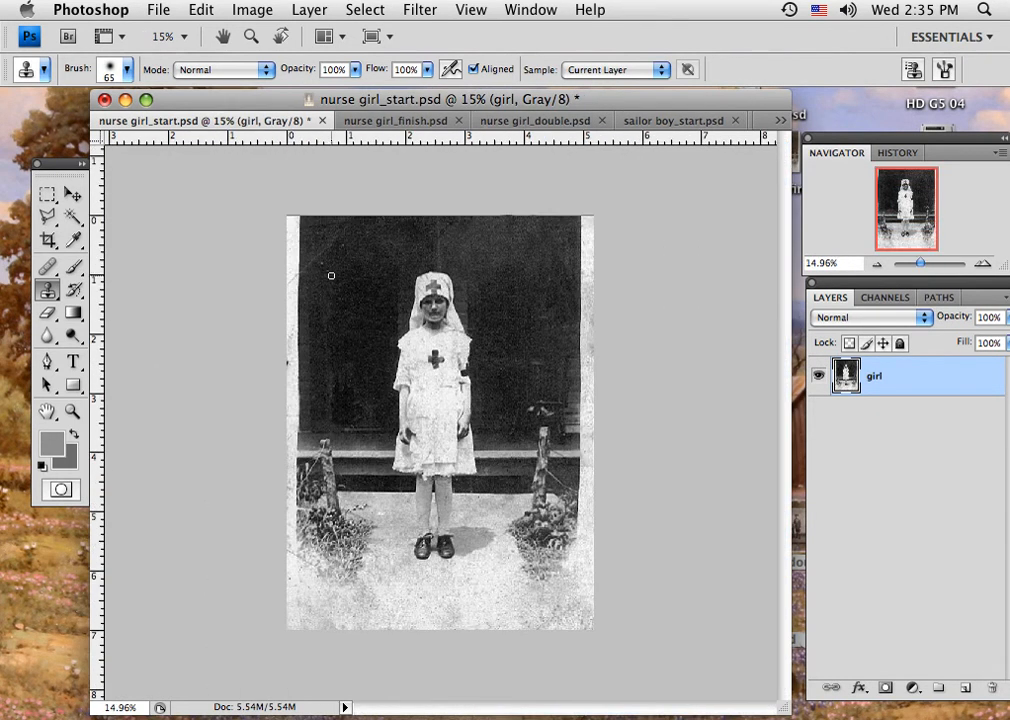
pyautogui.click(104, 67)
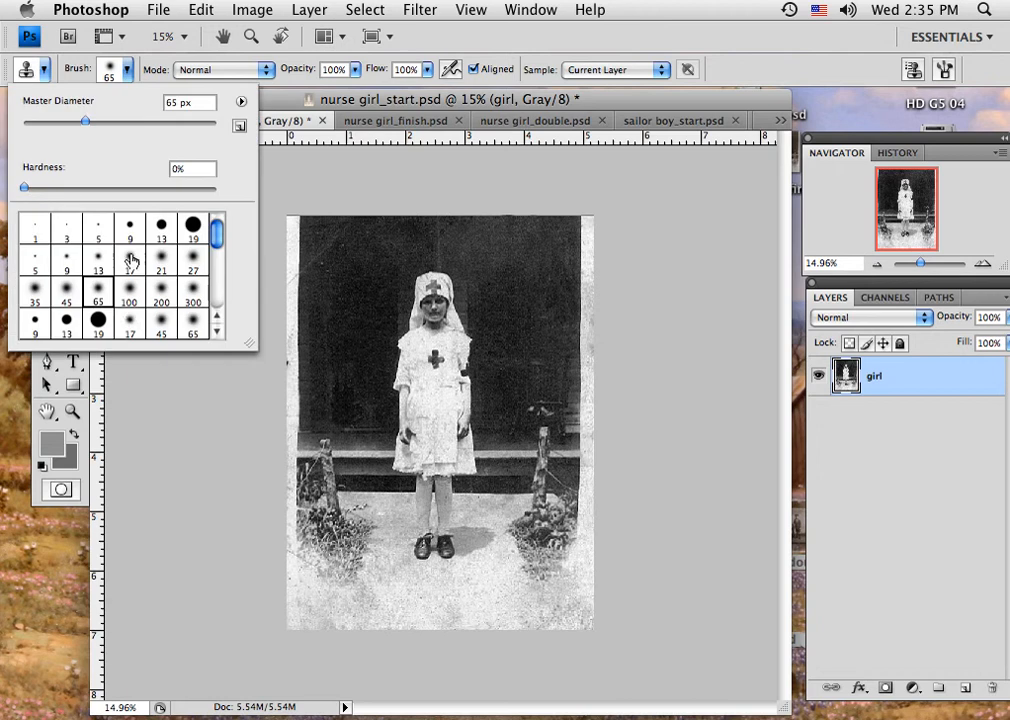
pyautogui.click(130, 298)
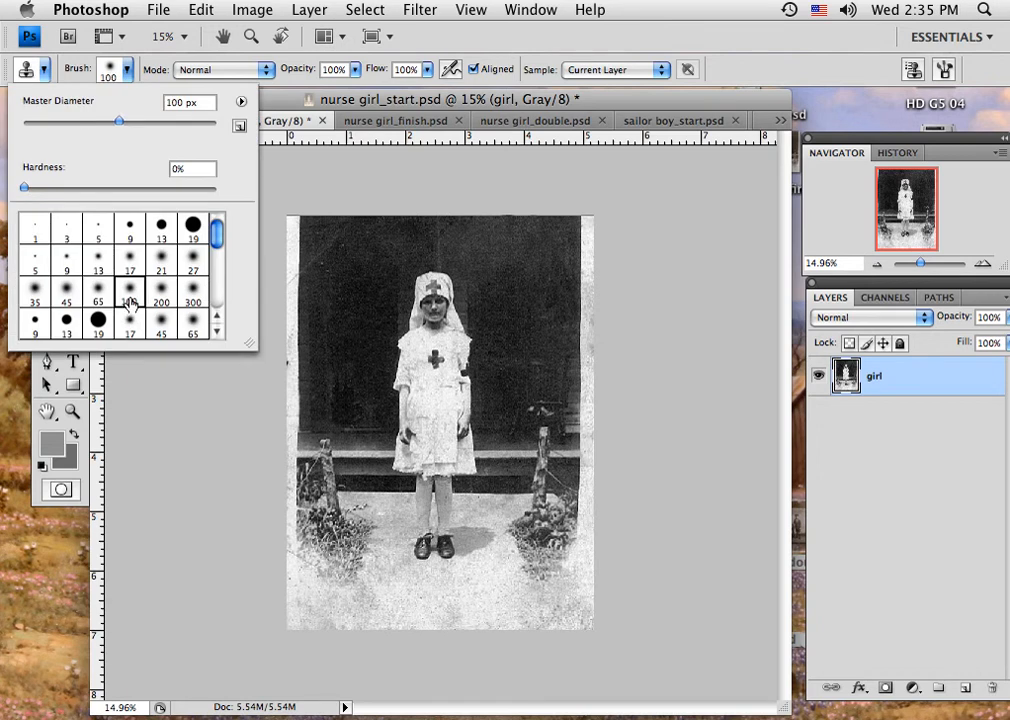
pyautogui.keyDown('alt'); pyautogui.click(317, 292); pyautogui.keyUp('alt')
pyautogui.moveTo(312, 259)
pyautogui.mouseDown()
pyautogui.moveTo(339, 228)
pyautogui.moveTo(315, 264)
pyautogui.mouseUp()
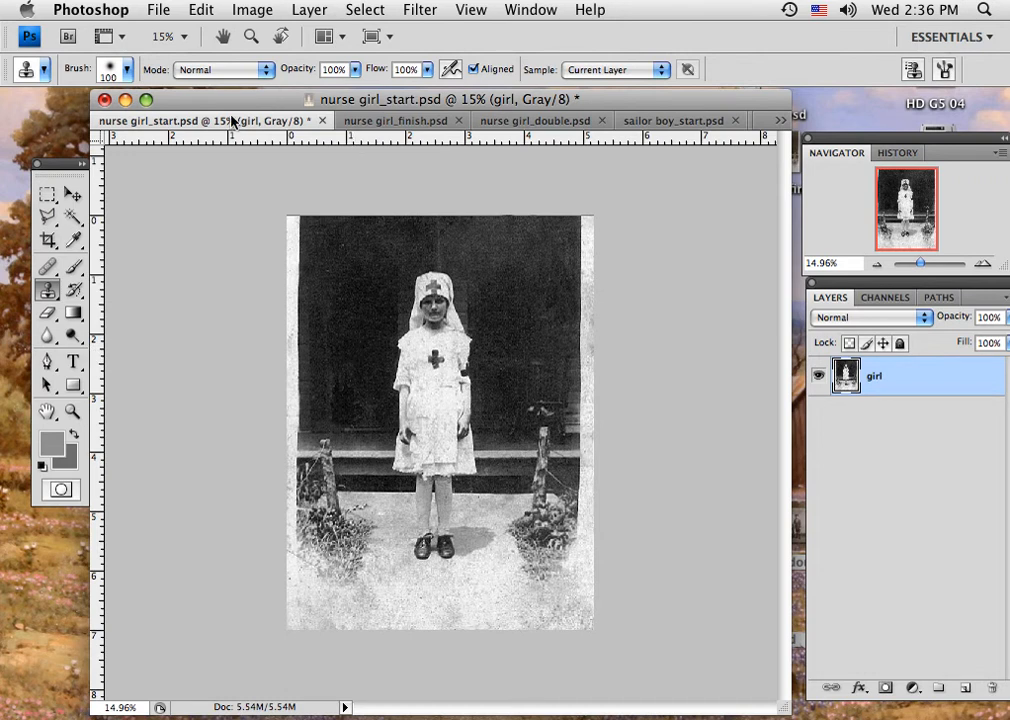
# Convert the photo from grayscale to RGB Color mode
pyautogui.click(255, 12)
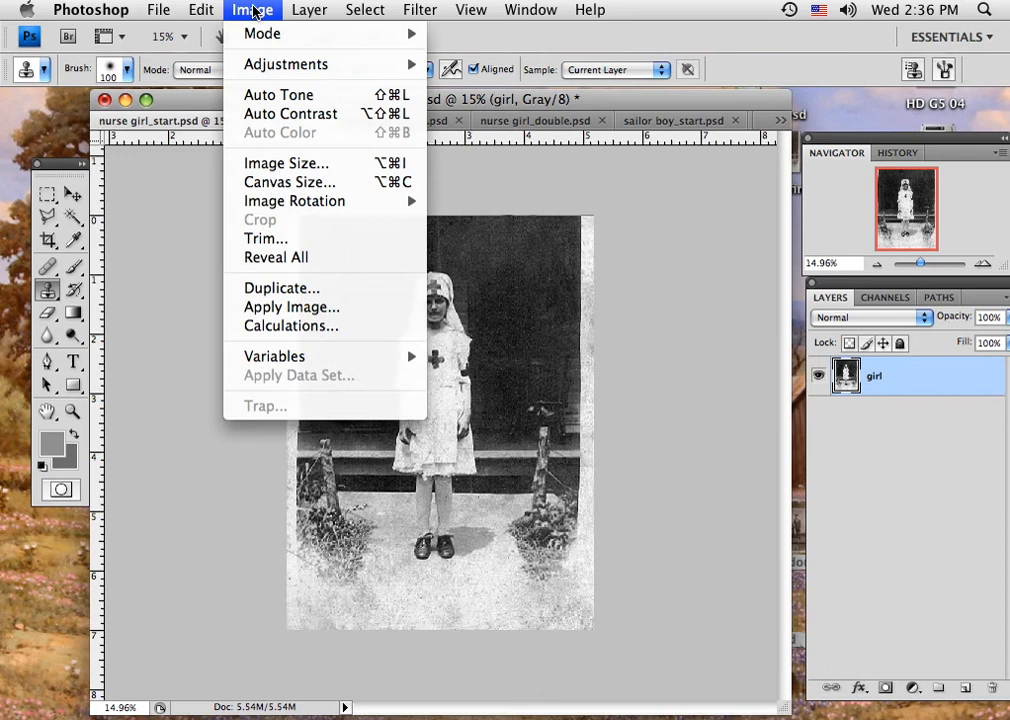
pyautogui.moveTo(342, 38)
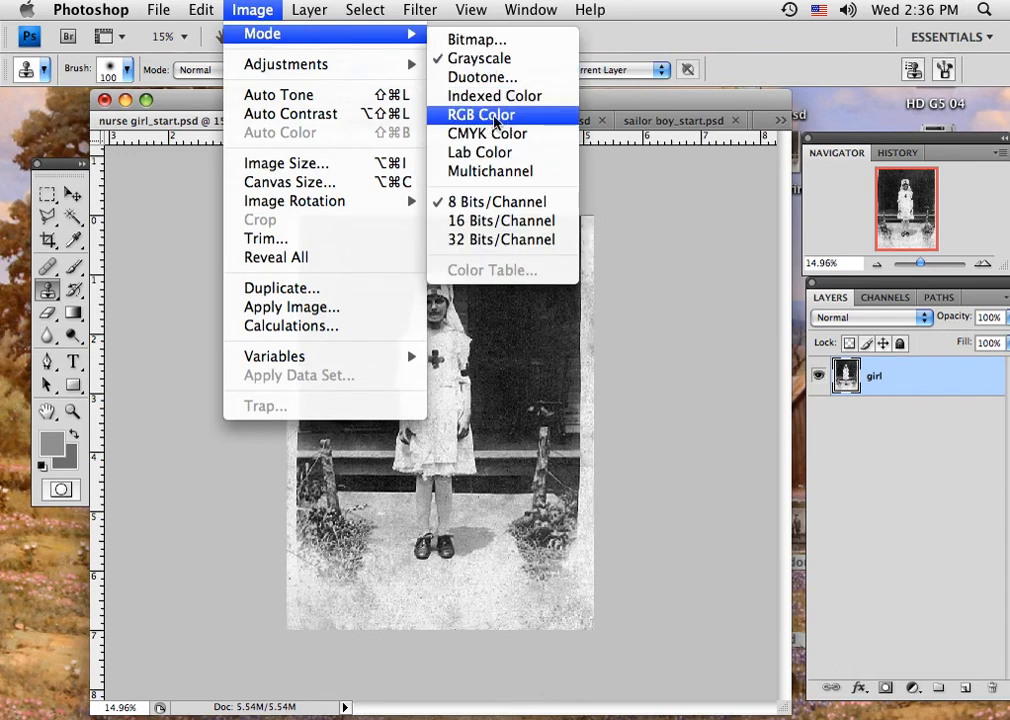
pyautogui.click(510, 117)
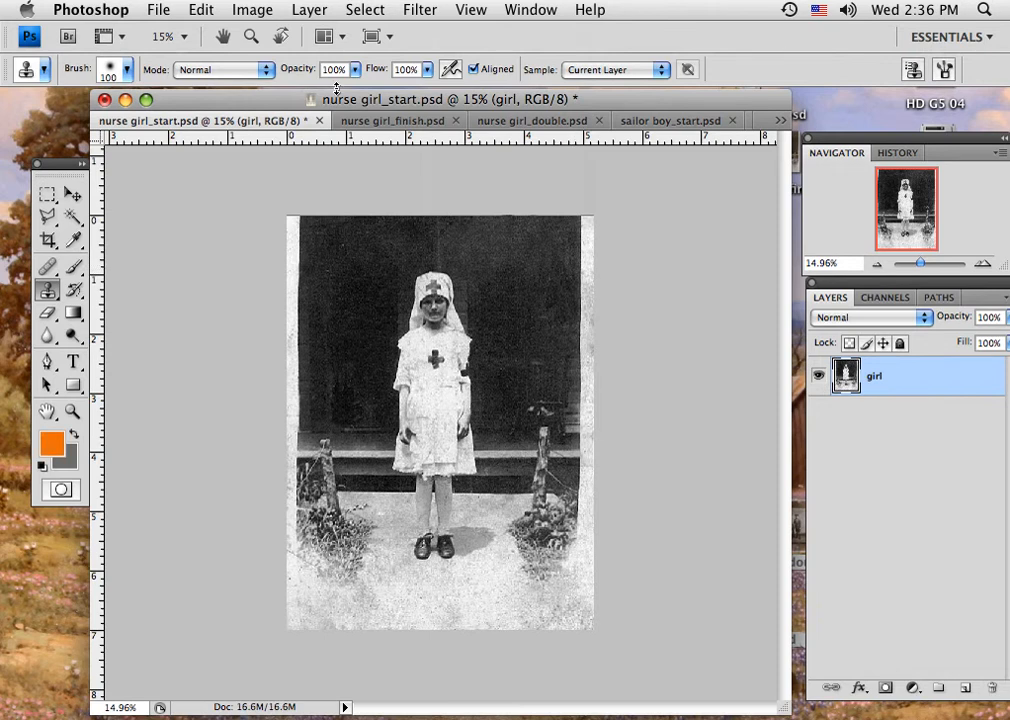
# Tint the photo sepia with a Color Balance adjustment on the midtones: +32 toward red and -24 toward yellow
pyautogui.click(254, 10)
pyautogui.moveTo(388, 66)
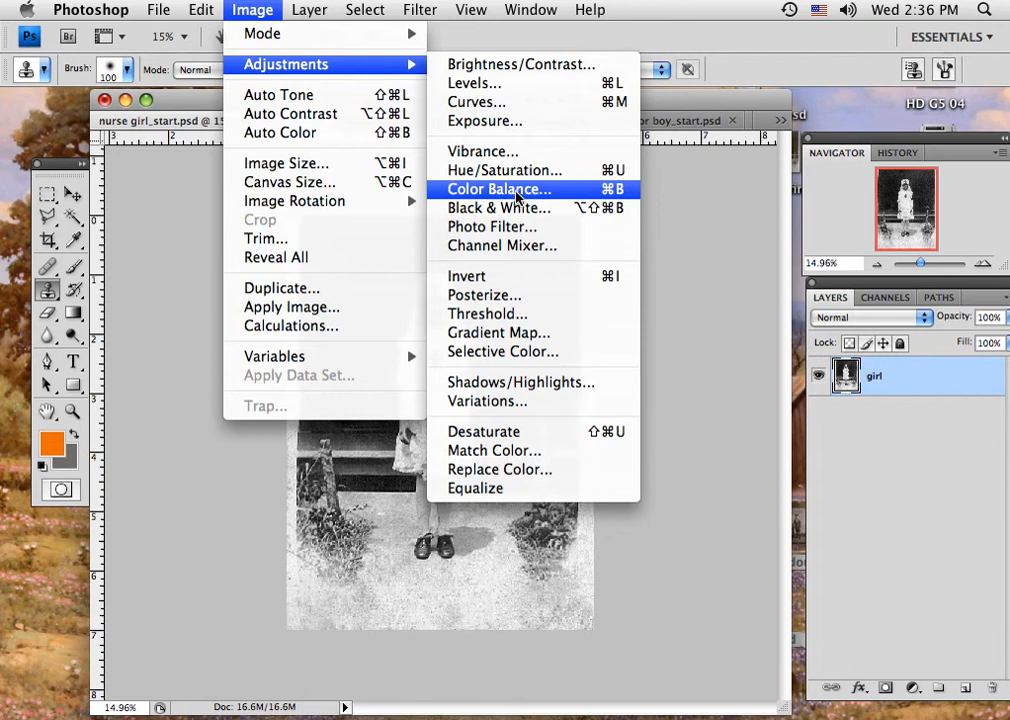
pyautogui.click(557, 197)
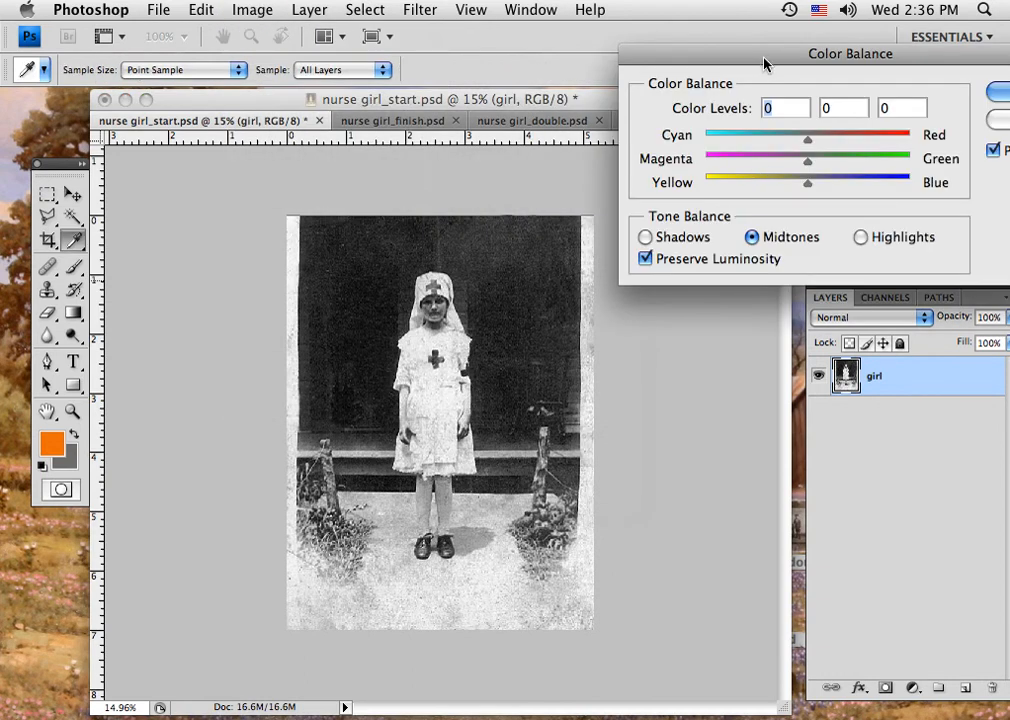
pyautogui.moveTo(764, 56); pyautogui.dragTo(738, 131)
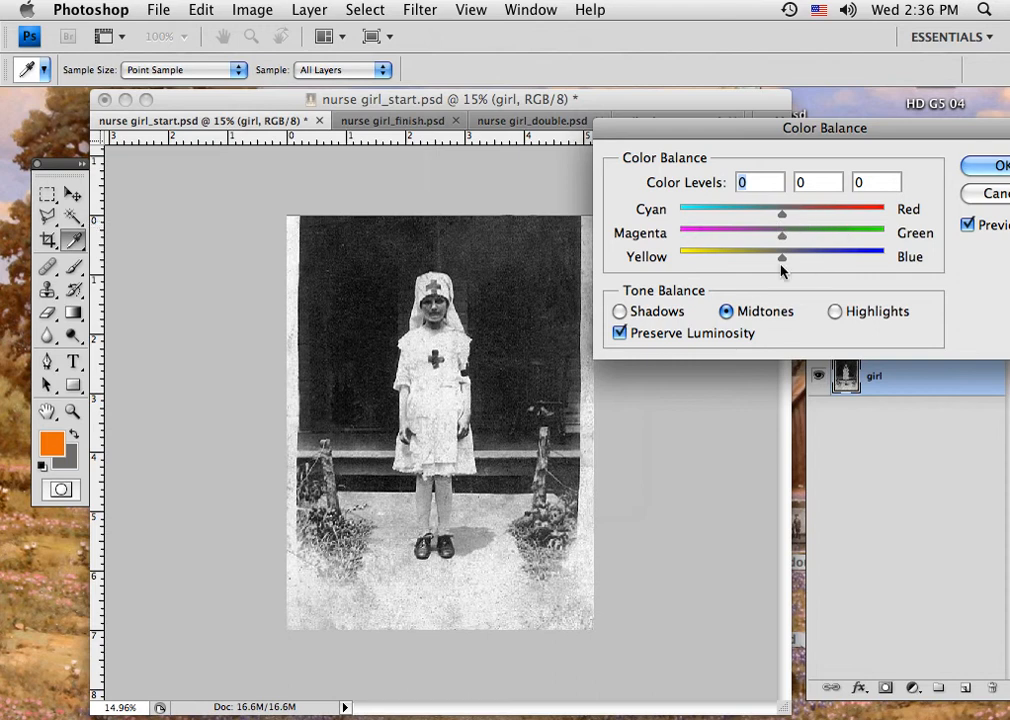
pyautogui.moveTo(784, 214); pyautogui.dragTo(815, 219)
pyautogui.moveTo(782, 259); pyautogui.dragTo(757, 260)
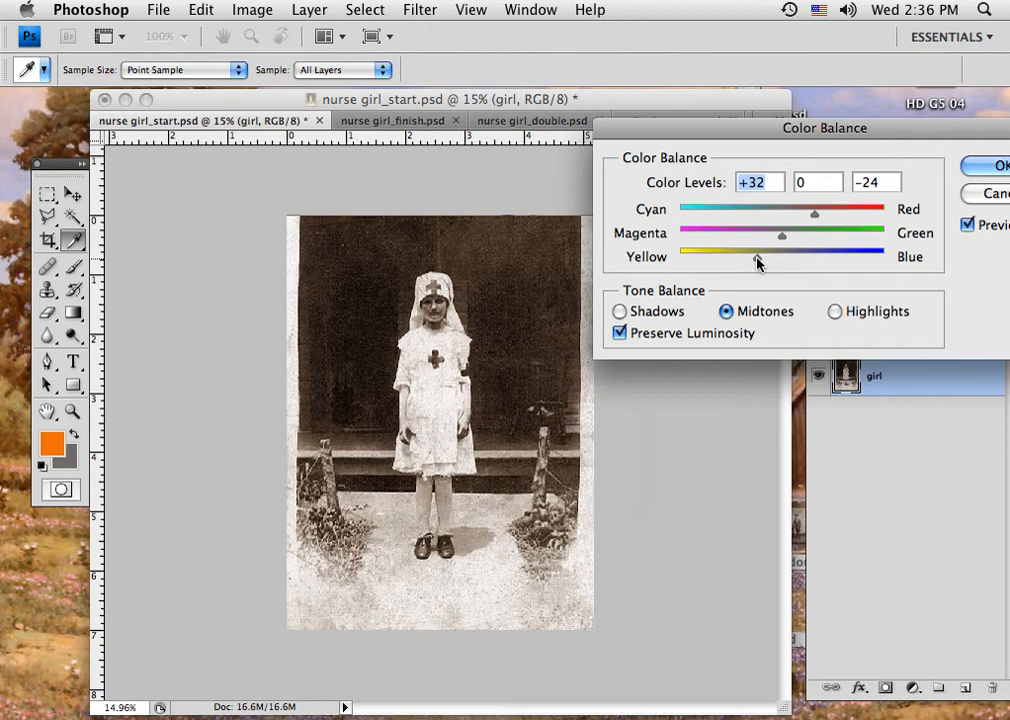
pyautogui.click(988, 175)
pyautogui.press('s')
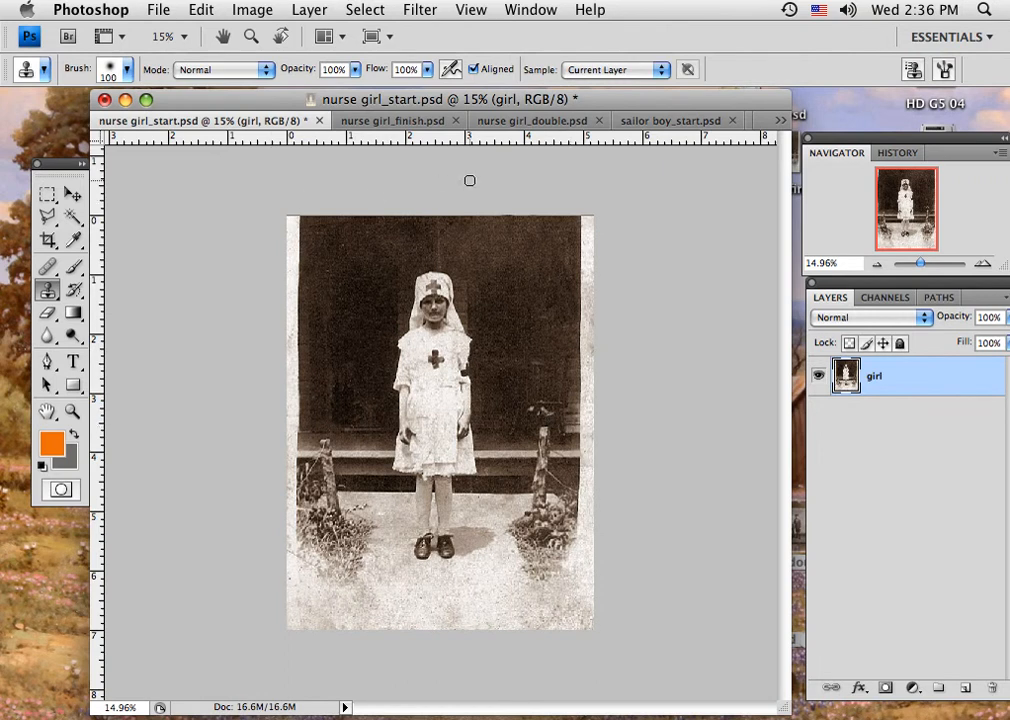
# View the before-and-after comparisons in nurse girl_double.psd and sailor boy_double.psd
pyautogui.click(555, 121)
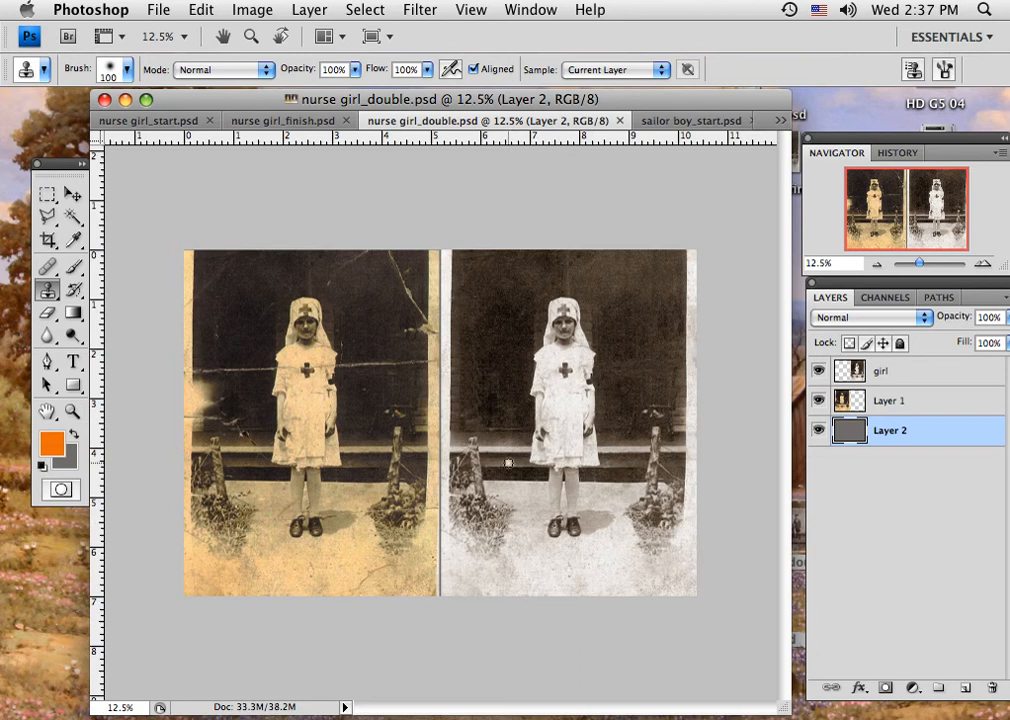
pyautogui.click(71, 193)
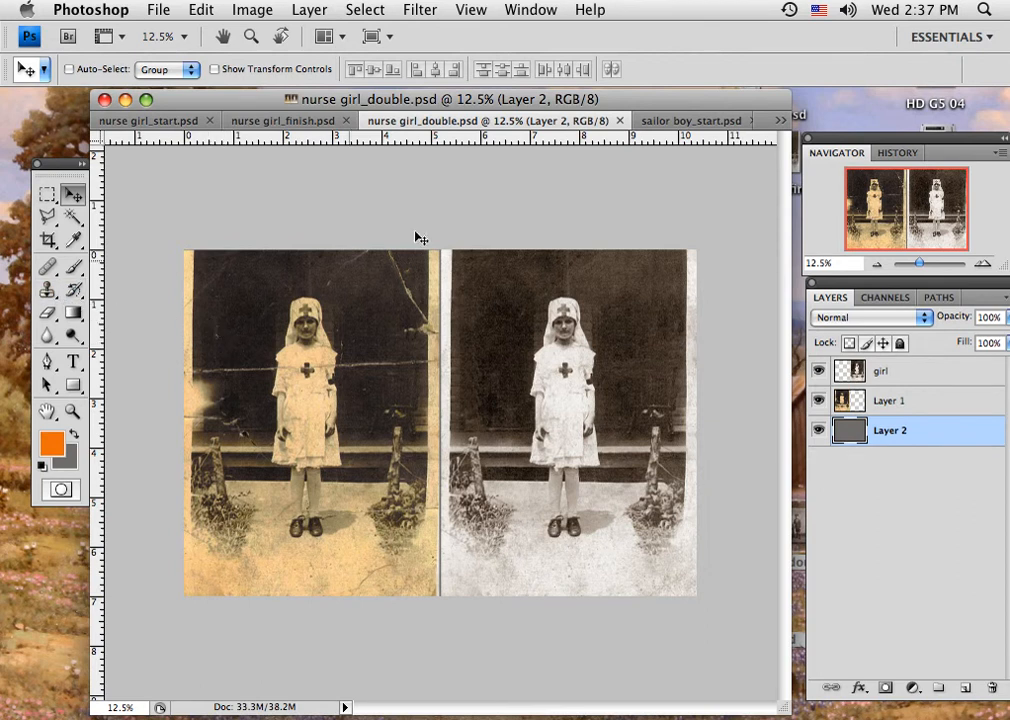
pyautogui.click(781, 124)
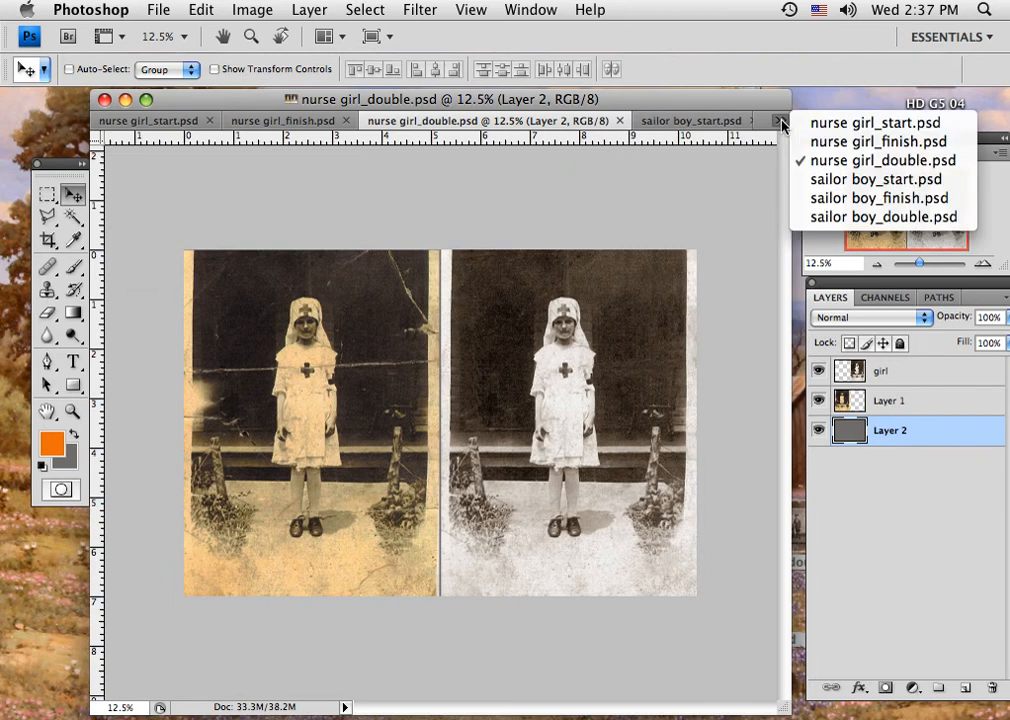
pyautogui.click(818, 219)
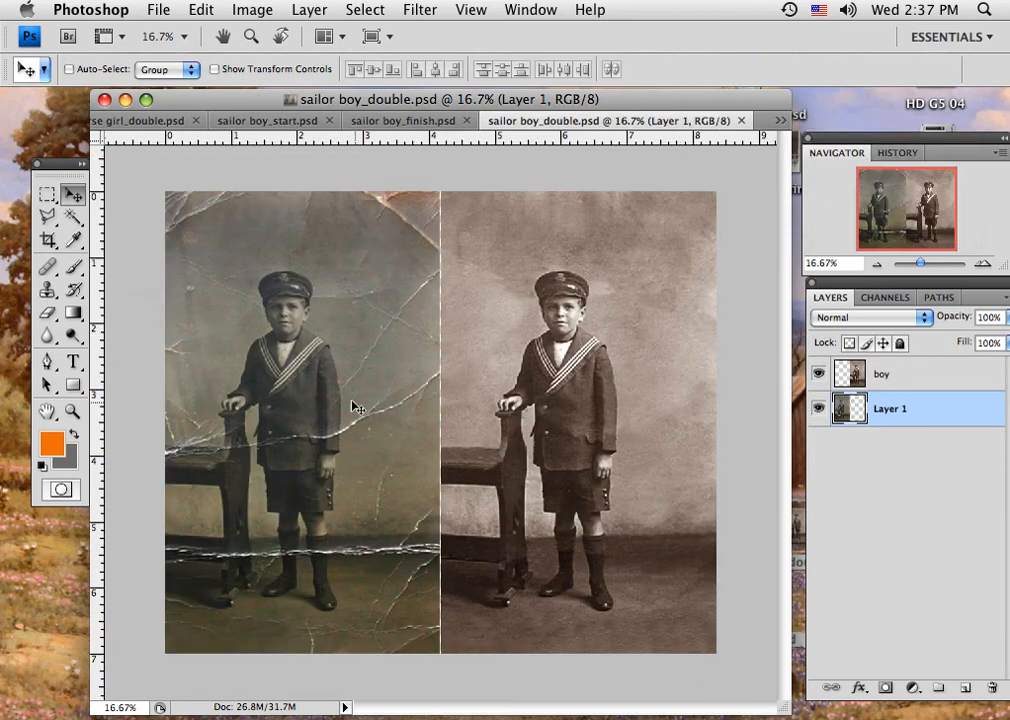